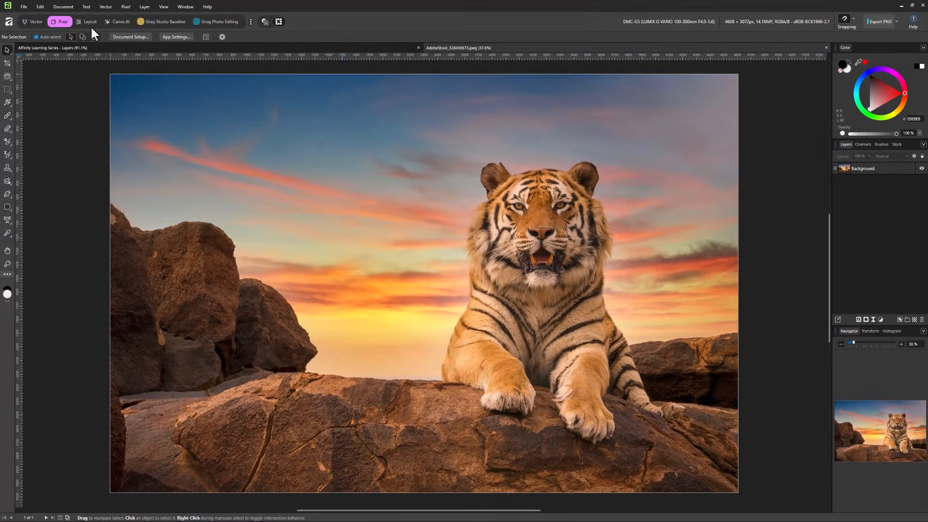
# Step: Look at the Layers panel in the Layout studio and return to the Pixel studio
pyautogui.click(86, 21)
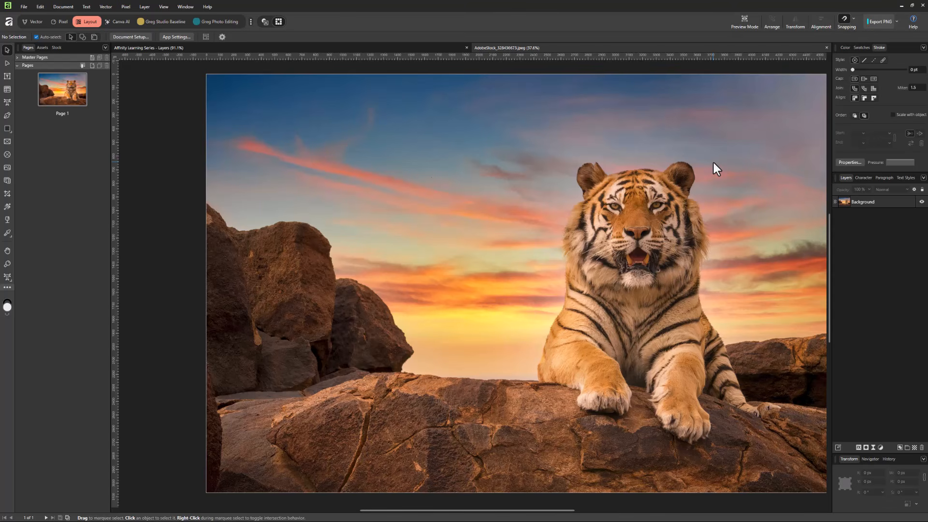
pyautogui.click(58, 21)
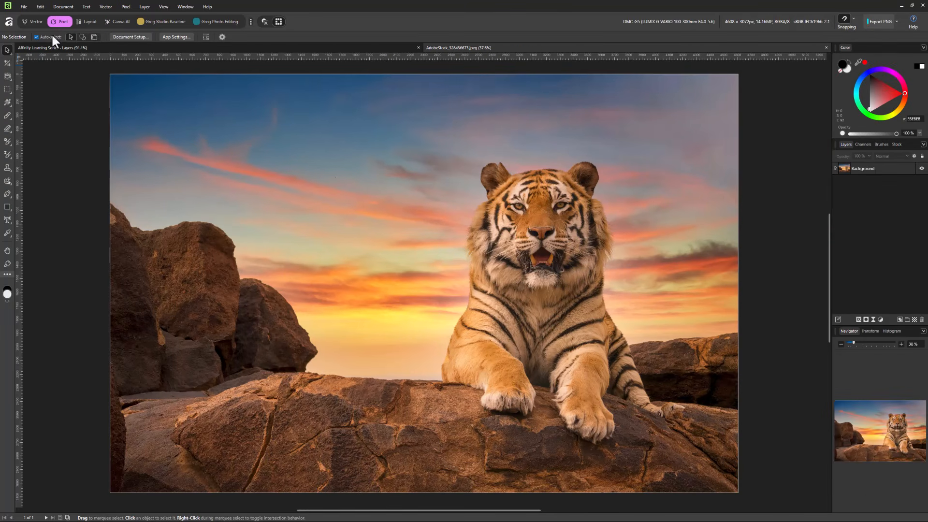
# Step: Turn the Layers panel off and back on in the Pixel studio's panel customisation, and close the customisation dialog
pyautogui.click(6, 274)
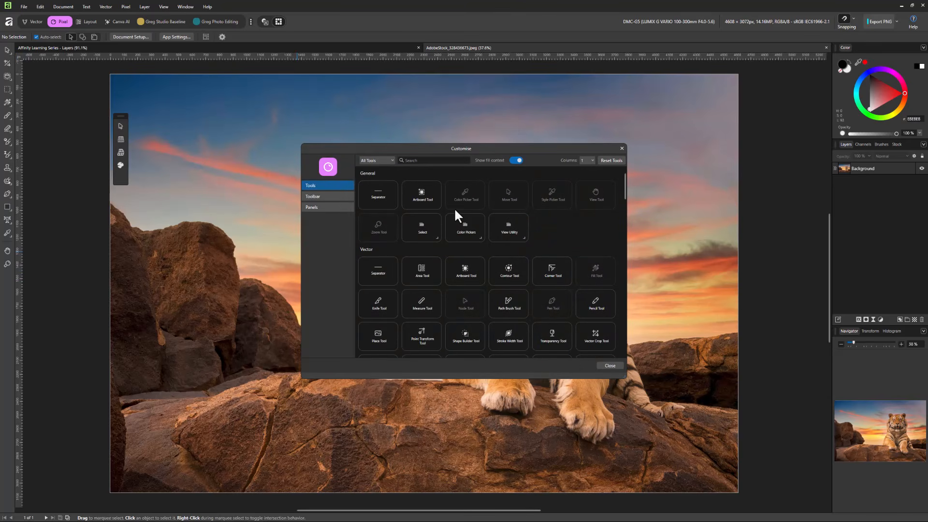
pyautogui.click(319, 208)
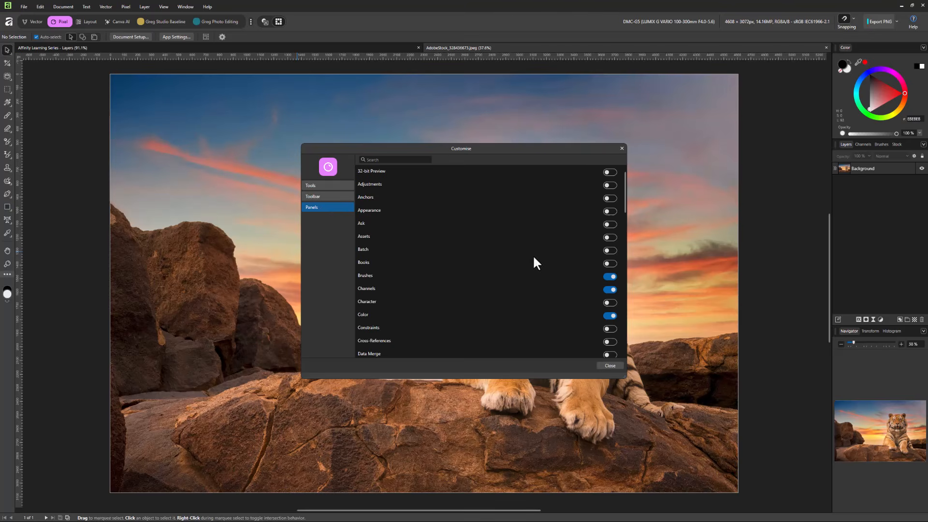
pyautogui.scroll(-8, 582, 241)
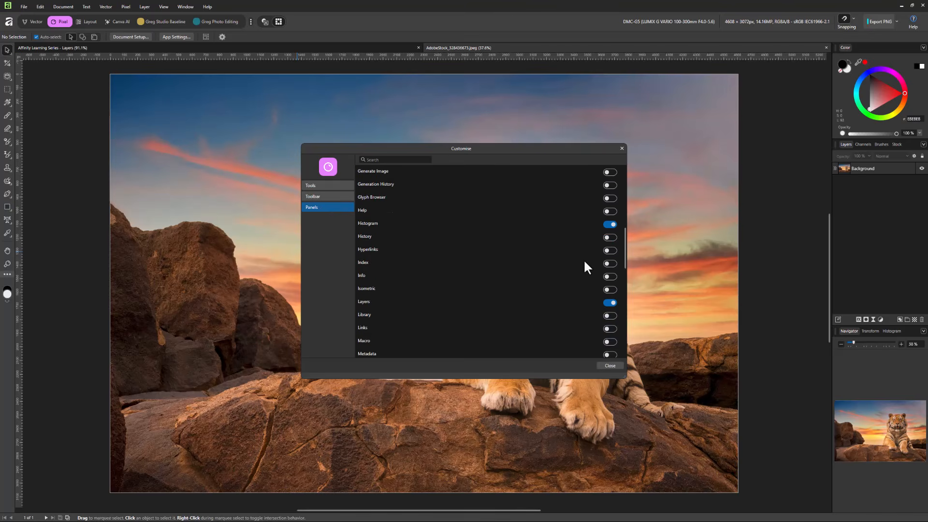
pyautogui.click(610, 303)
pyautogui.click(611, 303)
pyautogui.click(622, 148)
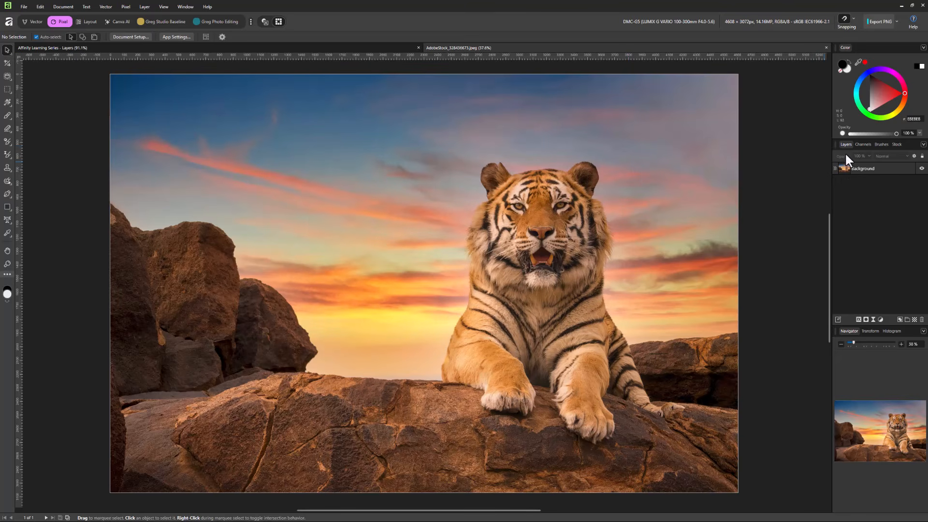
# Step: Detach the Layers panel as a floating panel over the canvas and select the Background layer
pyautogui.moveTo(846, 144); pyautogui.dragTo(652, 72)
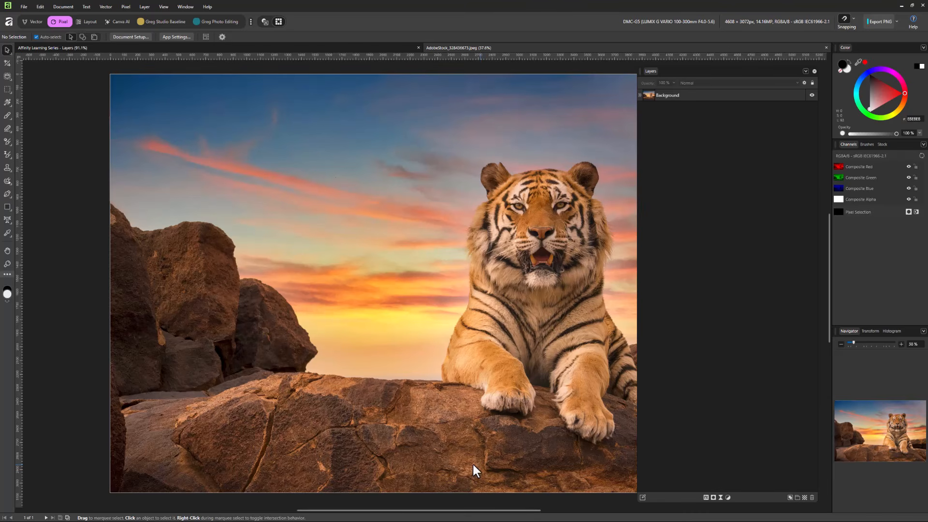
pyautogui.click(650, 100)
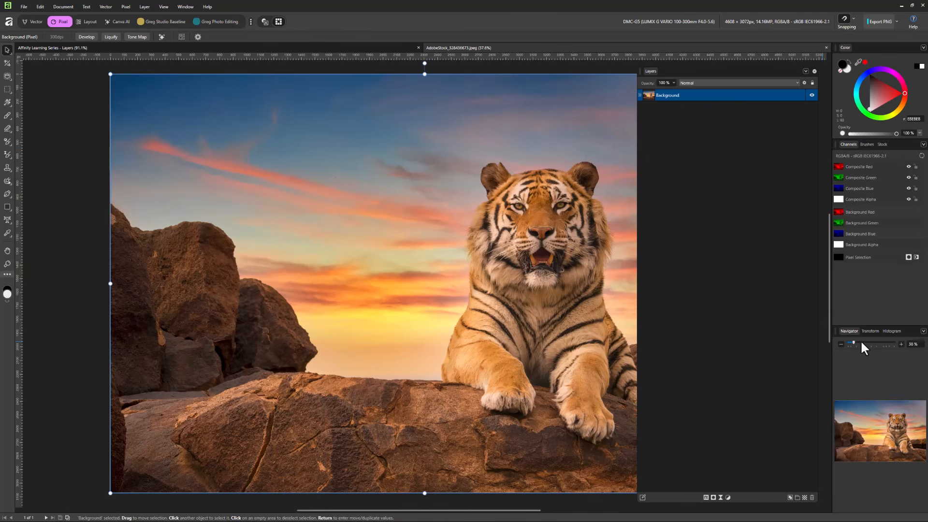
pyautogui.moveTo(860, 341); pyautogui.dragTo(867, 342)
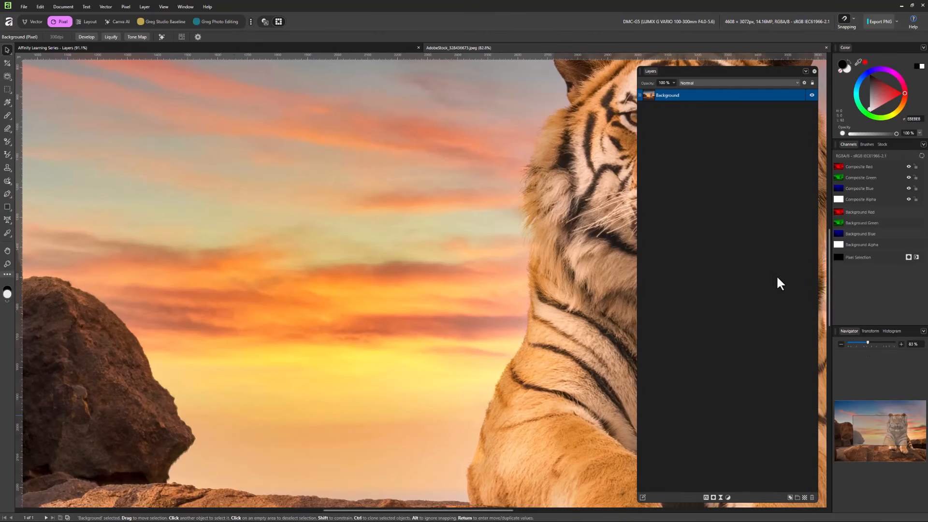
pyautogui.hotkey('ctrl', '0')
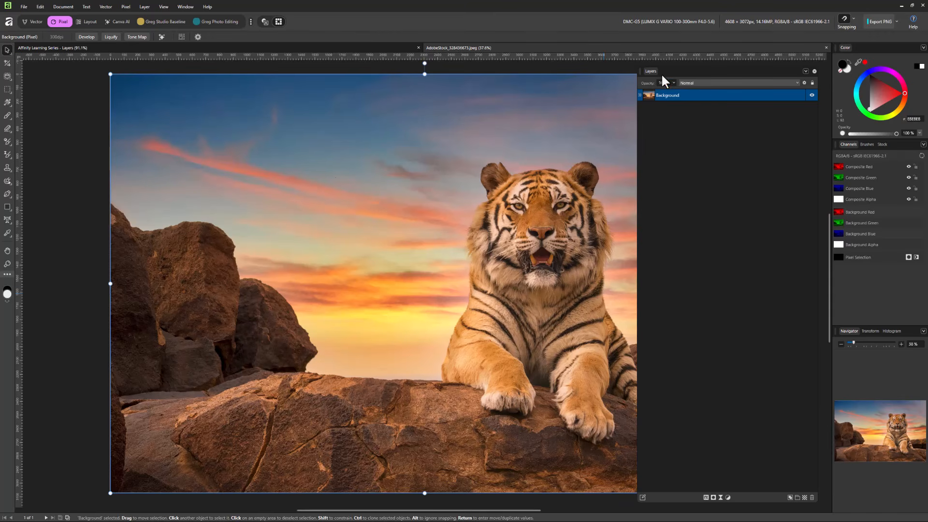
# Step: Dock the floating Layers panel in its own column between the canvas and the Color panel
pyautogui.moveTo(672, 73); pyautogui.dragTo(831, 77)
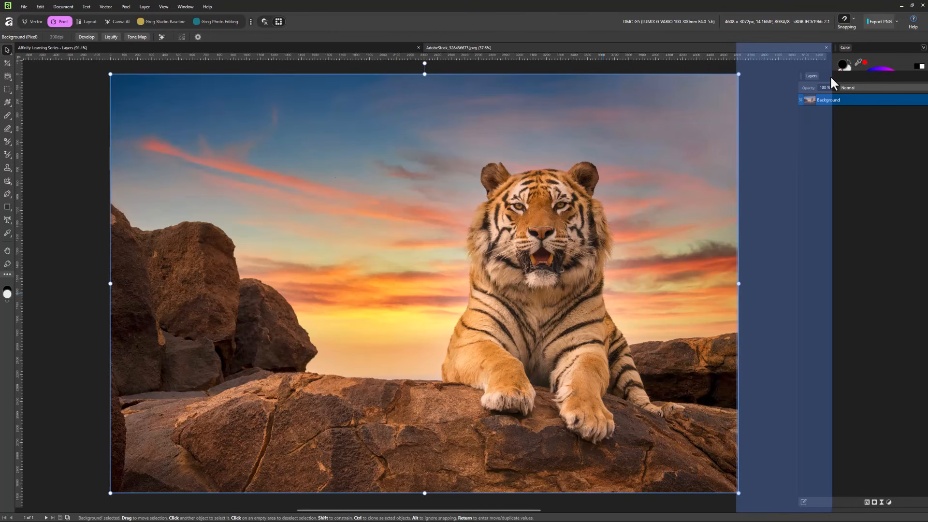
pyautogui.moveTo(830, 75); pyautogui.dragTo(827, 74)
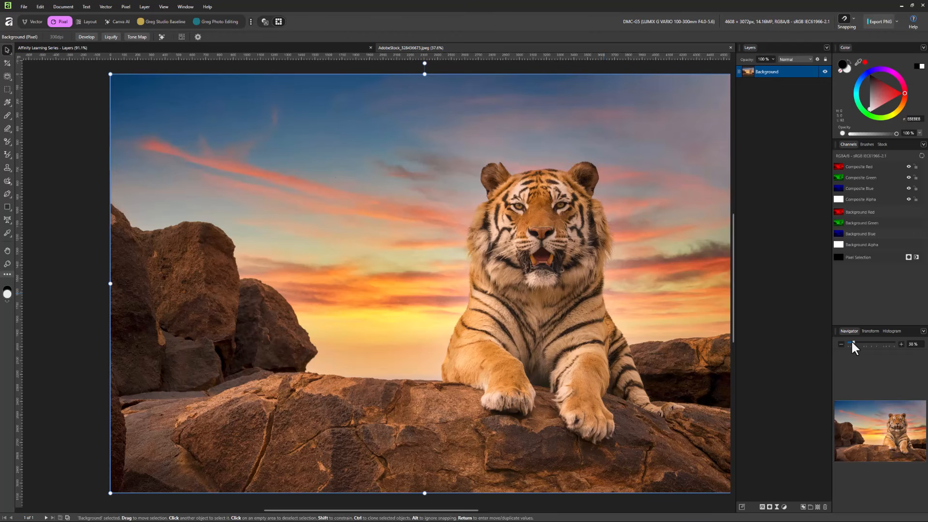
pyautogui.moveTo(853, 340); pyautogui.dragTo(860, 342)
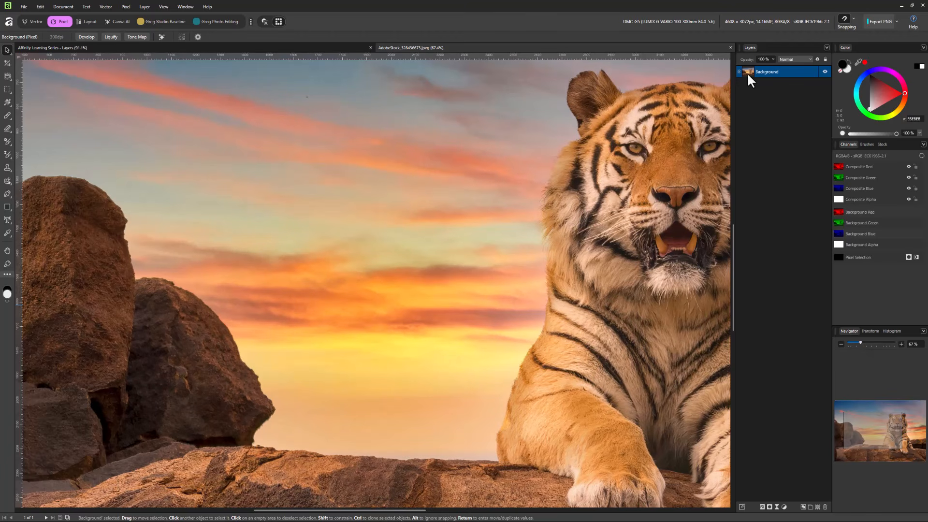
pyautogui.hotkey('ctrl', '0')
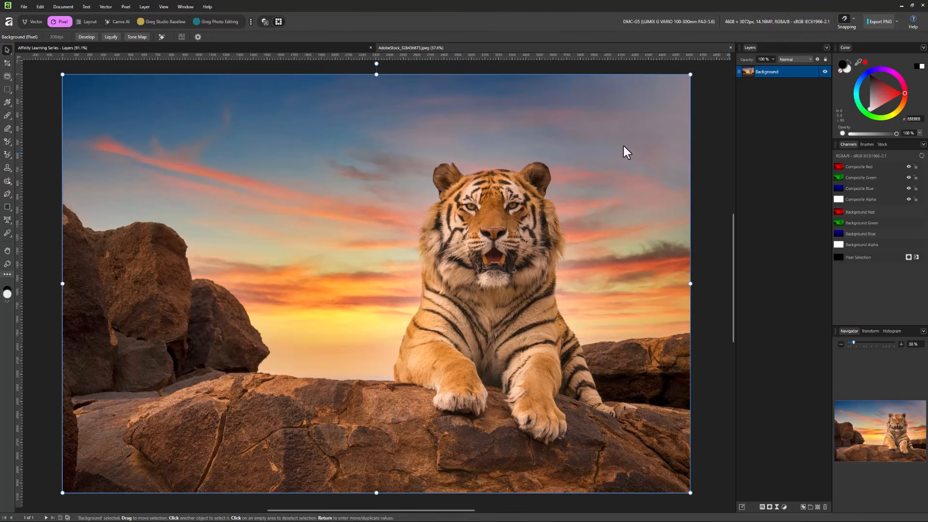
# Step: Widen the docked Layers panel to roughly twice its width by moving its border with the canvas
pyautogui.click(733, 177)
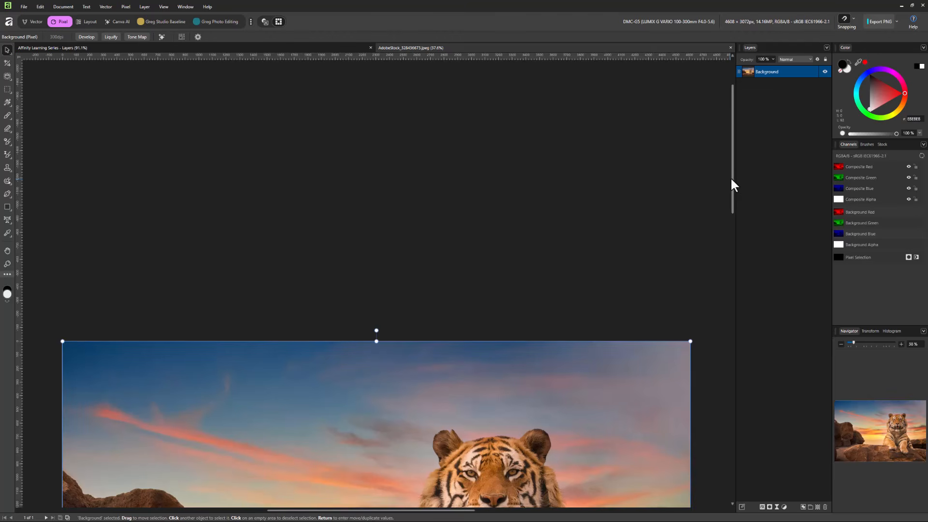
pyautogui.doubleClick(749, 73)
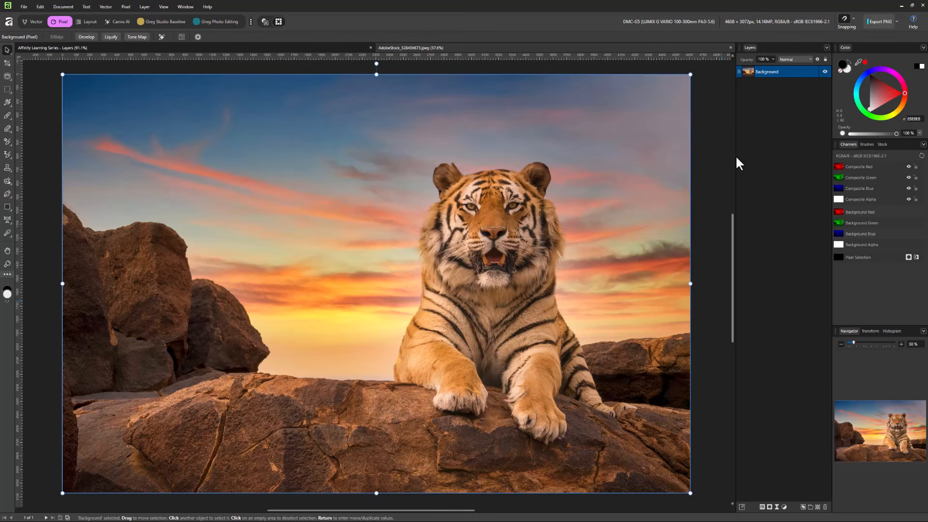
pyautogui.moveTo(734, 144); pyautogui.dragTo(649, 113)
pyautogui.click(665, 73)
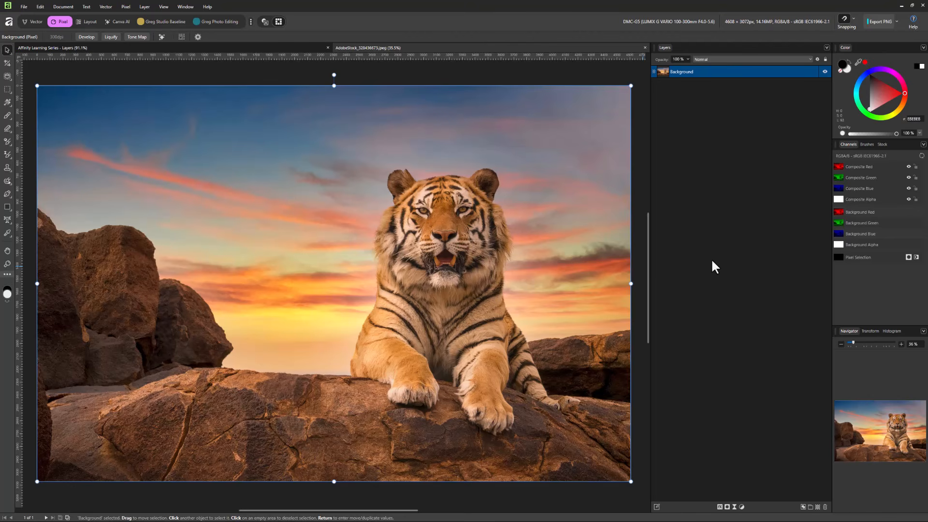
# Step: Draw a light grey rectangle in the sky beside the tiger and place its layer beneath the Background layer
pyautogui.press('m')
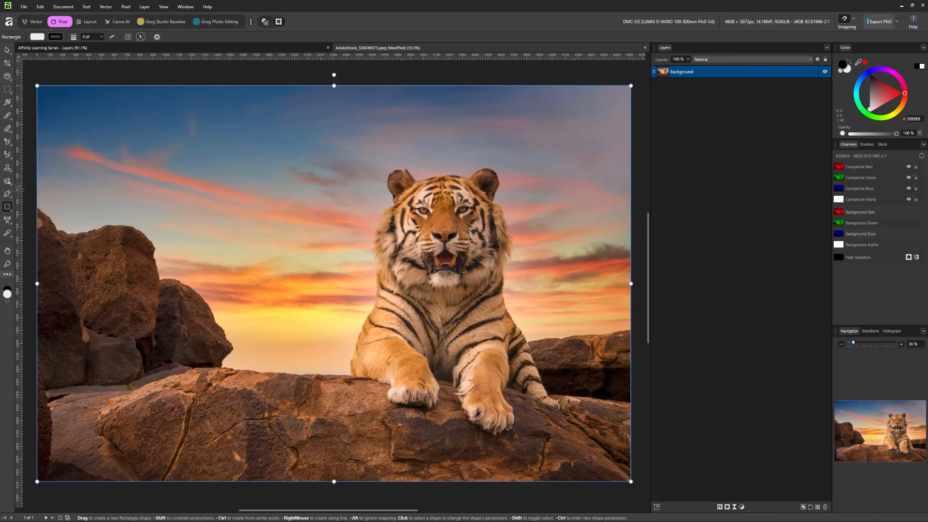
pyautogui.moveTo(164, 163); pyautogui.dragTo(265, 243)
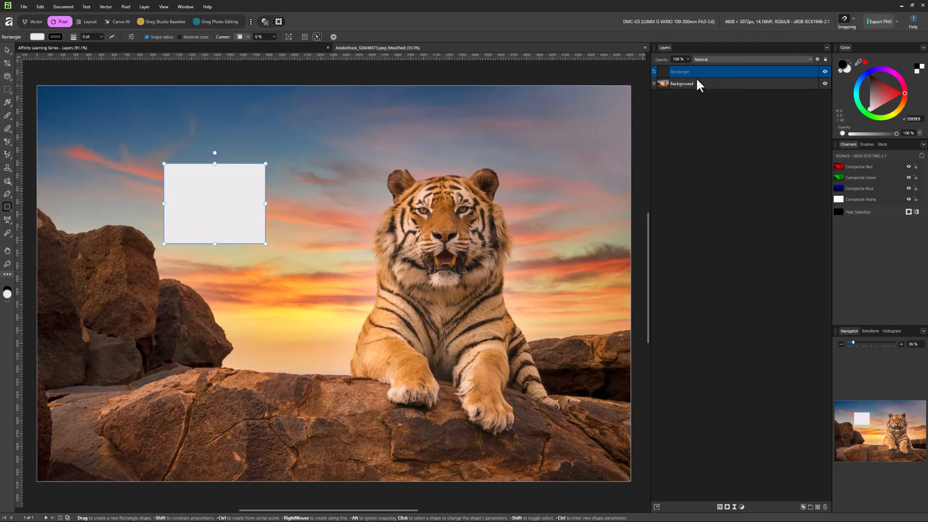
pyautogui.moveTo(697, 80); pyautogui.dragTo(696, 89)
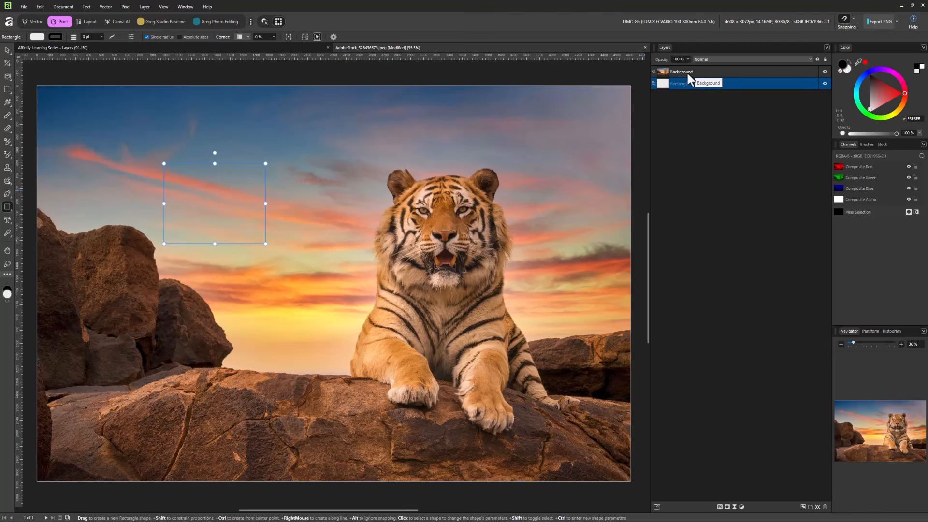
pyautogui.click(688, 73)
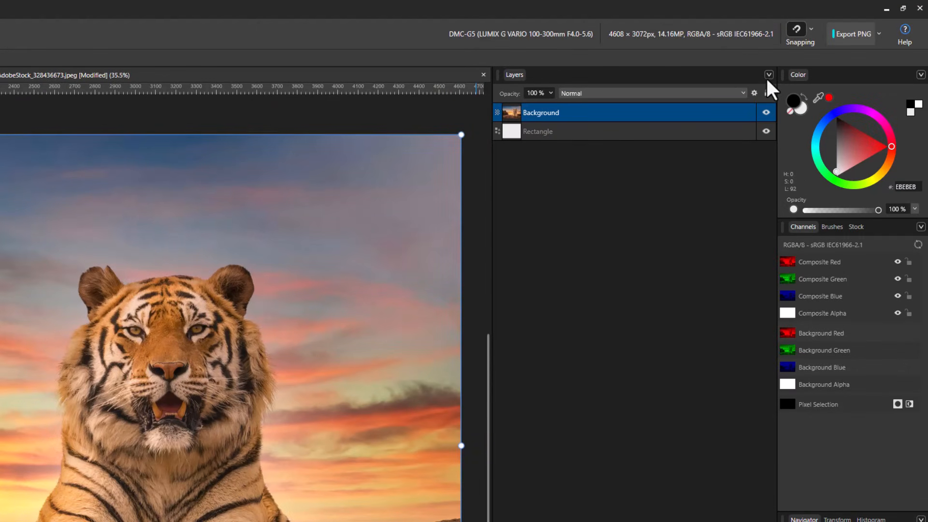
# Step: Try the No Thumbnails display in the Layers panel and restore Medium Thumbnails
pyautogui.click(768, 75)
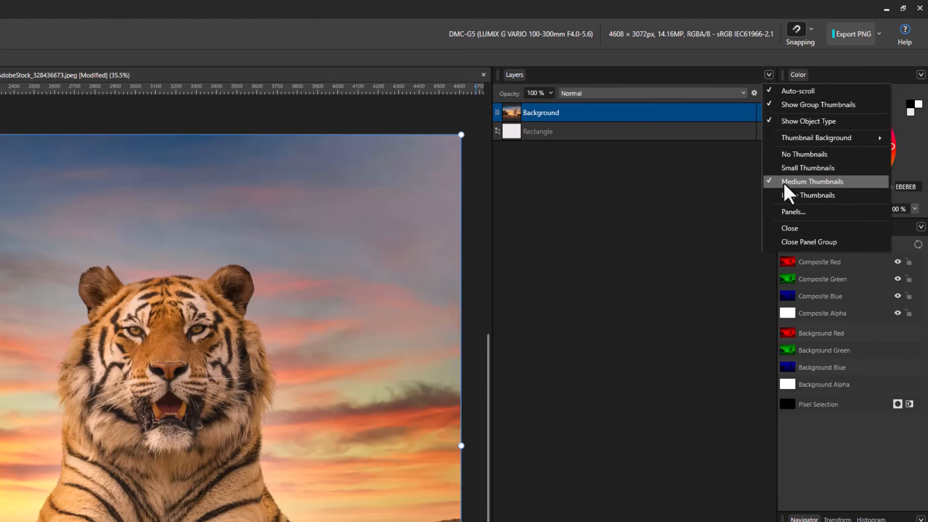
pyautogui.click(791, 154)
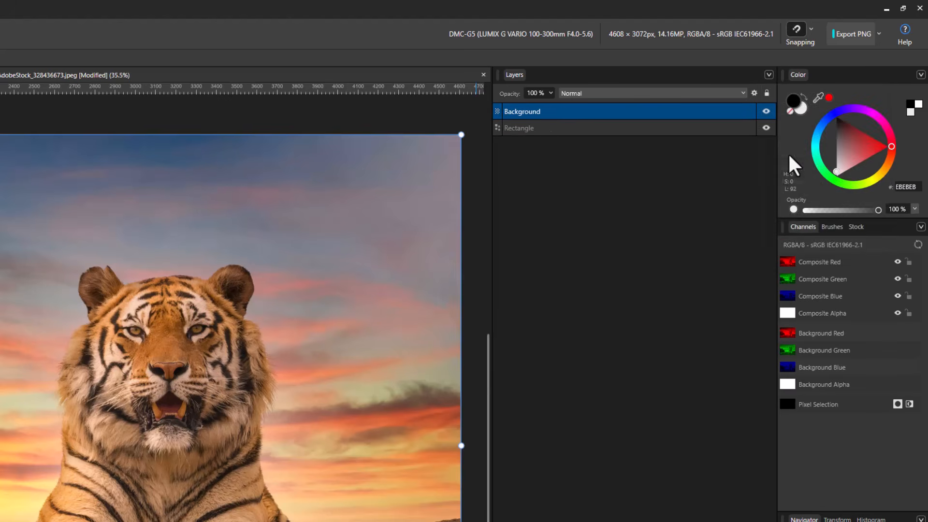
pyautogui.click(768, 75)
pyautogui.click(801, 182)
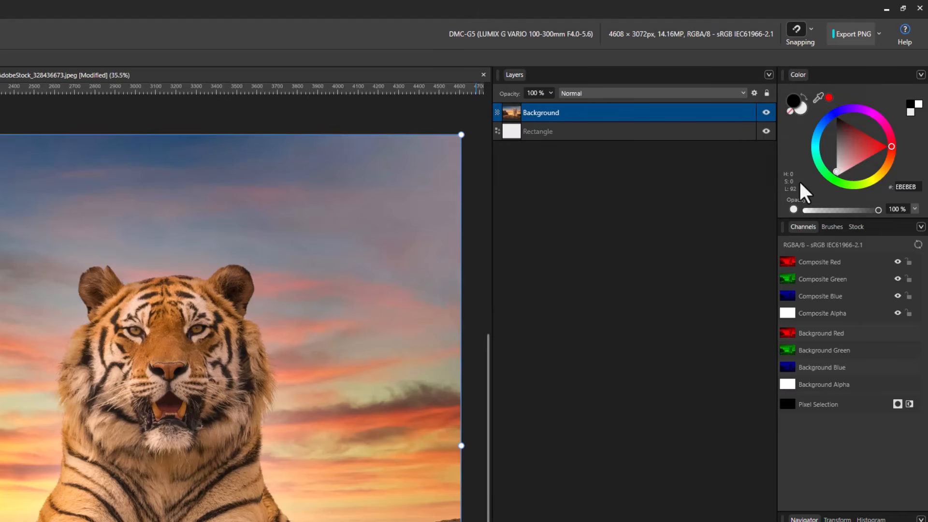
# Step: Set the Layers panel to show Large Thumbnails and deselect all layers
pyautogui.click(768, 75)
pyautogui.click(798, 195)
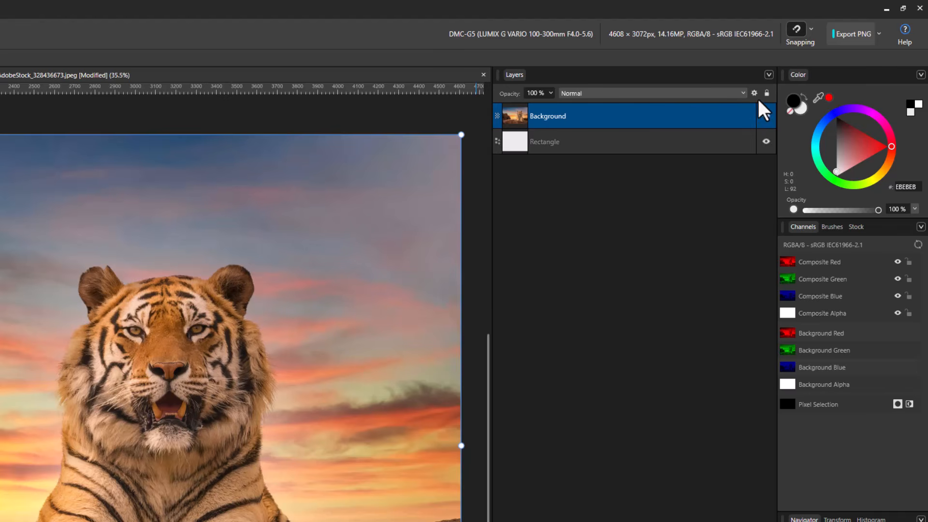
pyautogui.click(768, 76)
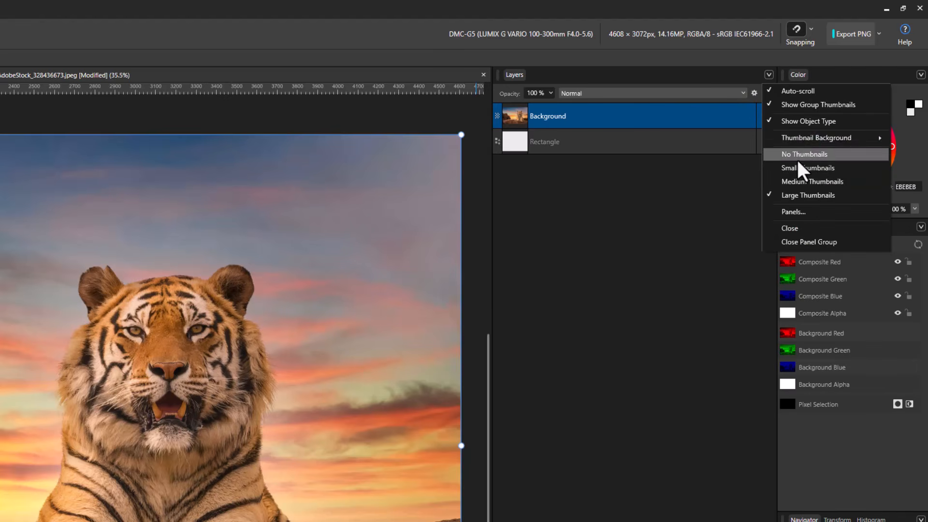
pyautogui.moveTo(829, 143)
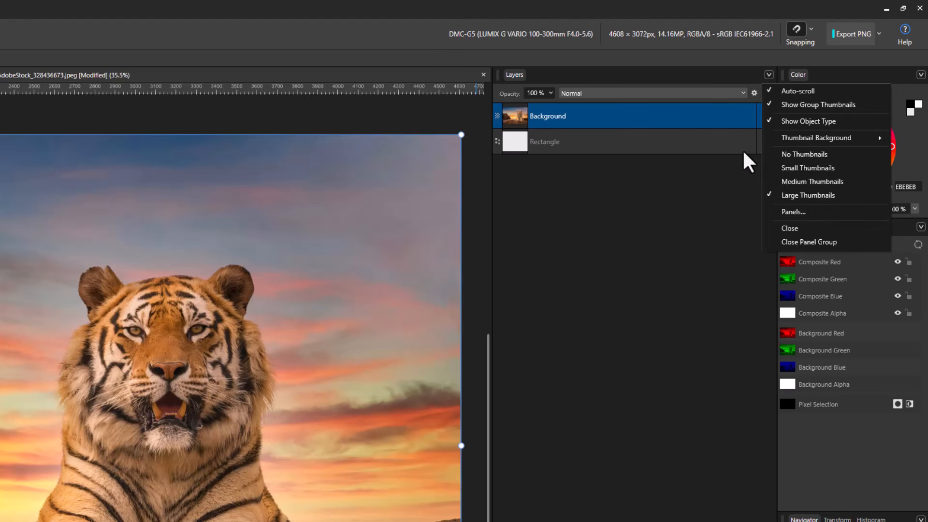
pyautogui.click(705, 185)
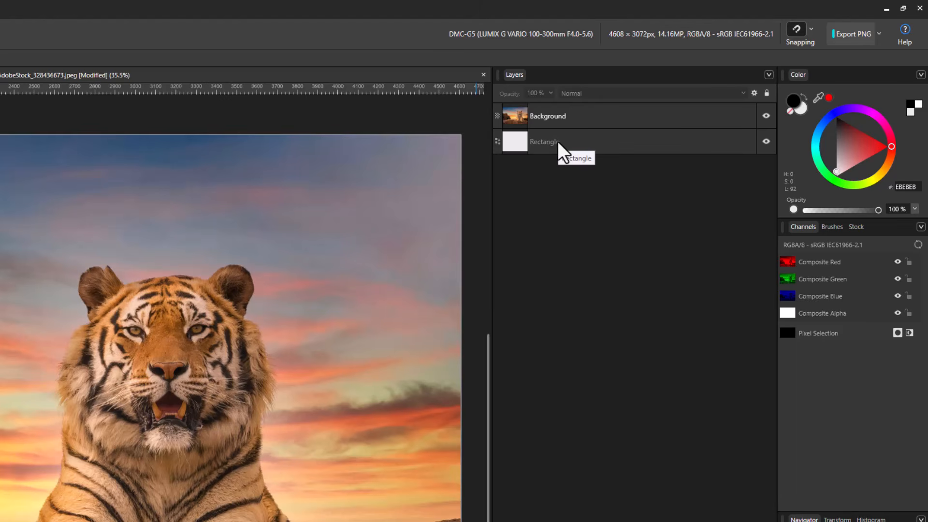
# Step: Rename the Background layer as Tiger
pyautogui.click(551, 115)
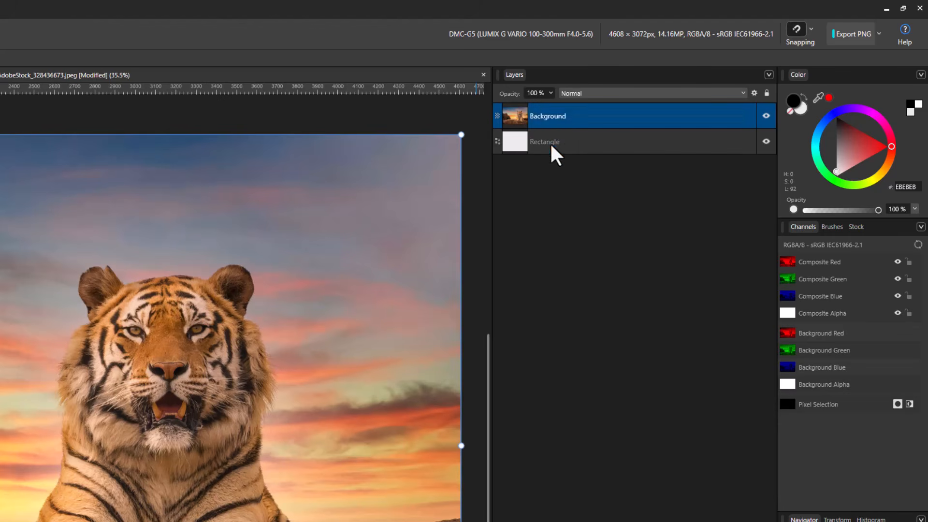
pyautogui.click(551, 145)
pyautogui.click(551, 111)
pyautogui.doubleClick(552, 120)
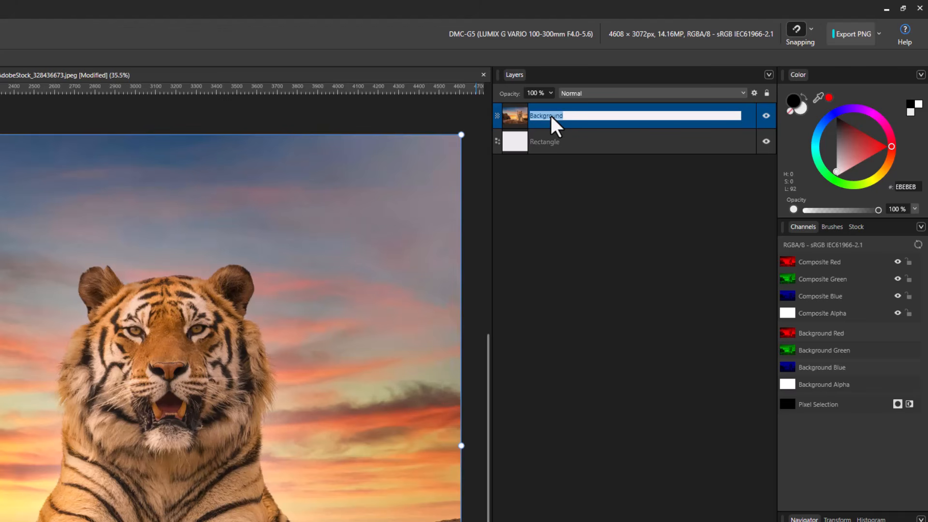
pyautogui.write('Tiger')
pyautogui.press('Return')
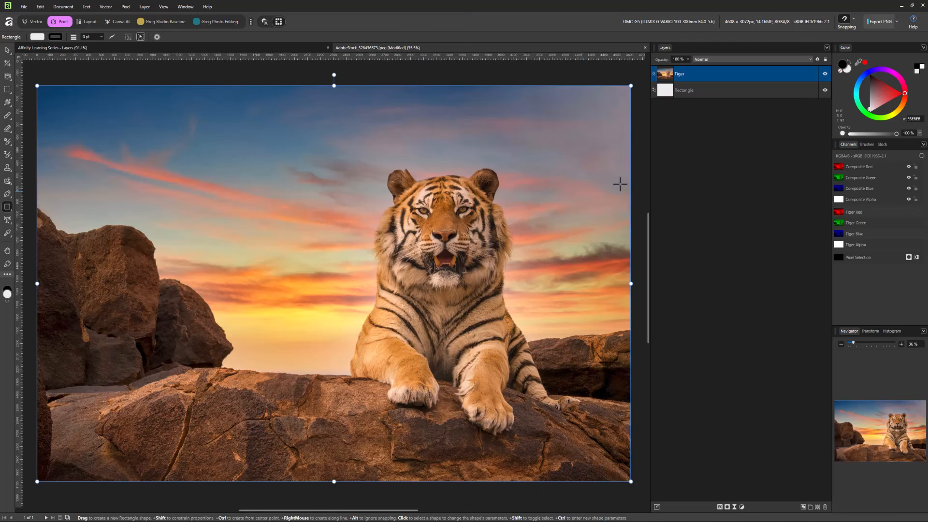
# Step: Restack the Tiger and Rectangle layers back and forth, leaving the Rectangle layer above the Tiger layer
pyautogui.moveTo(698, 82); pyautogui.dragTo(698, 96)
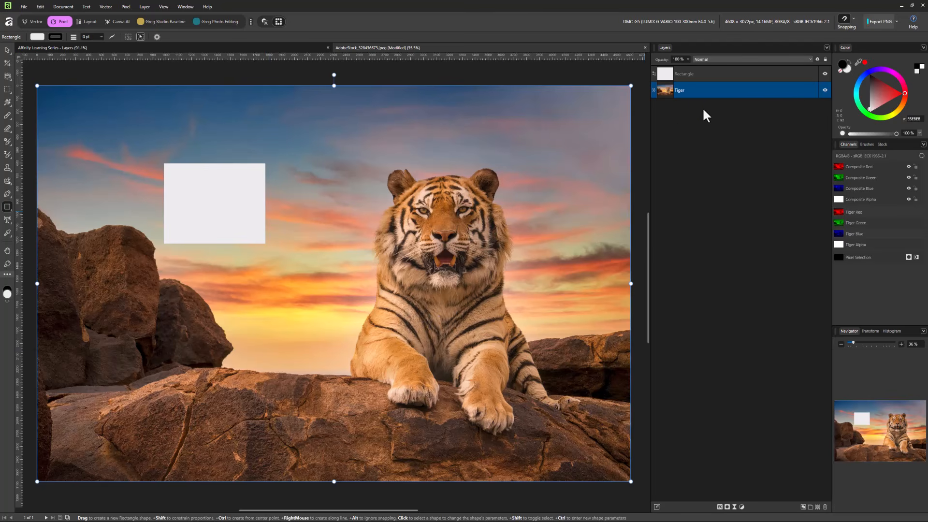
pyautogui.moveTo(707, 95); pyautogui.dragTo(712, 67)
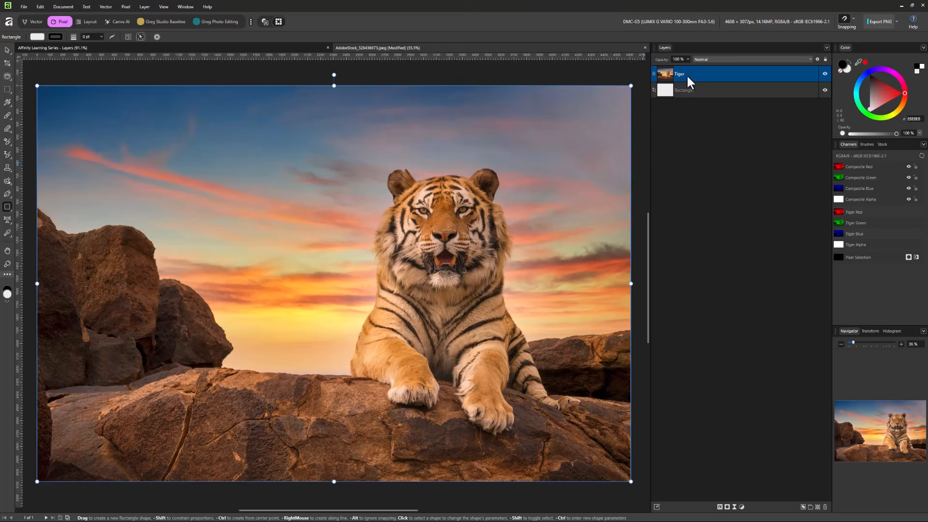
pyautogui.click(686, 59)
pyautogui.moveTo(686, 65); pyautogui.dragTo(697, 80)
pyautogui.click(713, 89)
pyautogui.moveTo(695, 95); pyautogui.dragTo(698, 68)
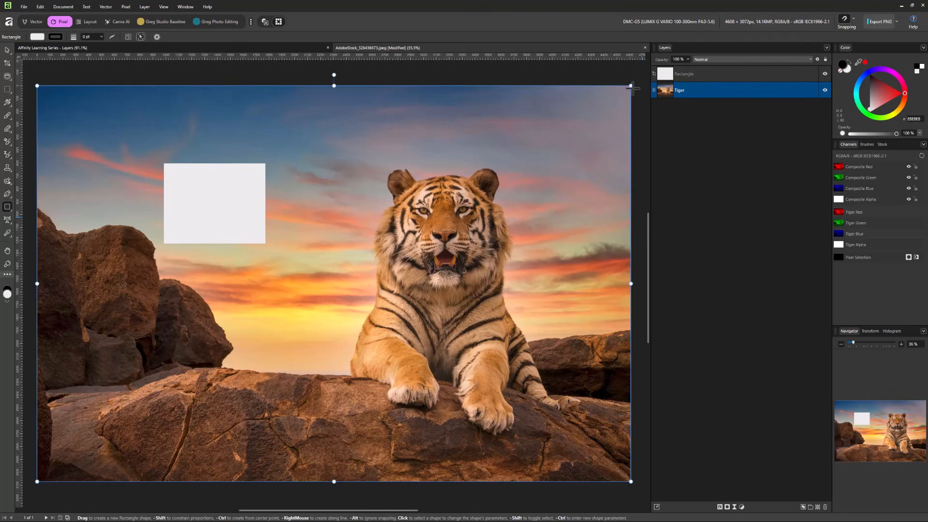
# Step: Draw a circle with a bright green 85FF00 fill and no stroke, between the rectangle and the tiger's face
pyautogui.click(6, 209)
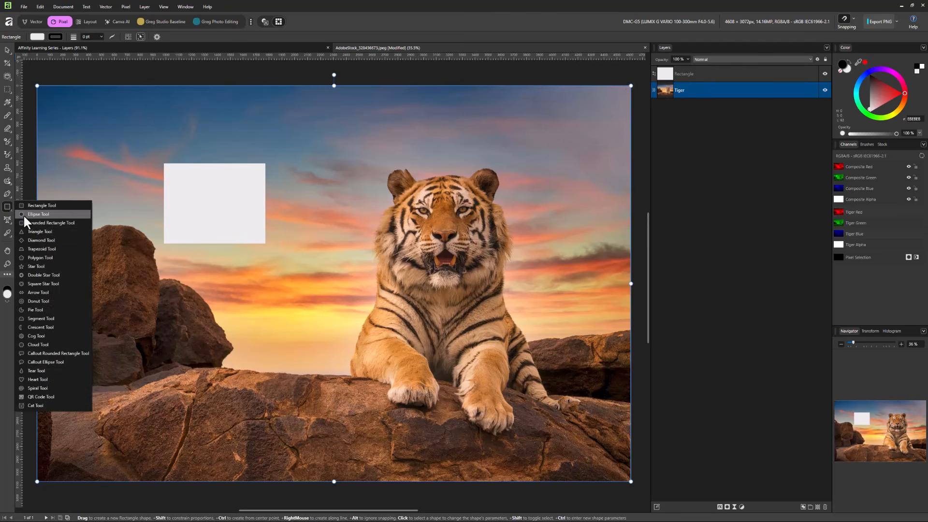
pyautogui.click(24, 216)
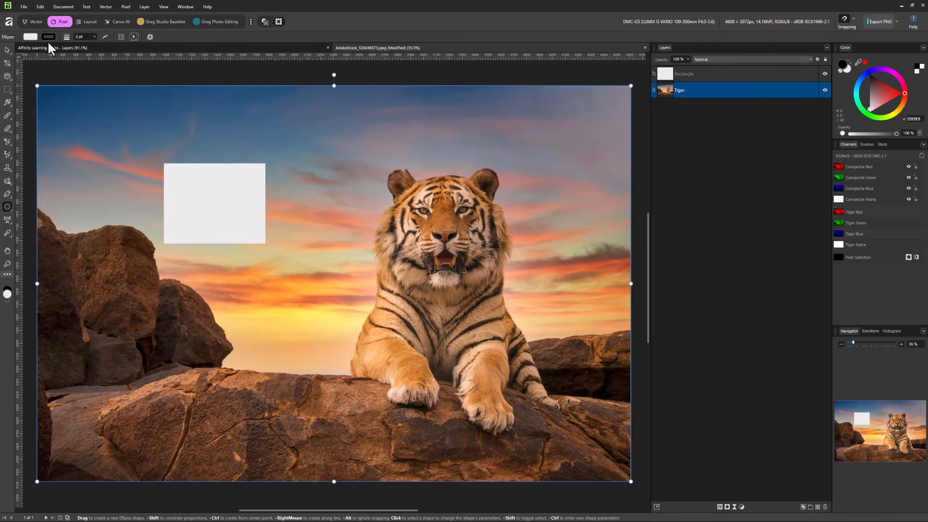
pyautogui.click(32, 37)
pyautogui.click(31, 104)
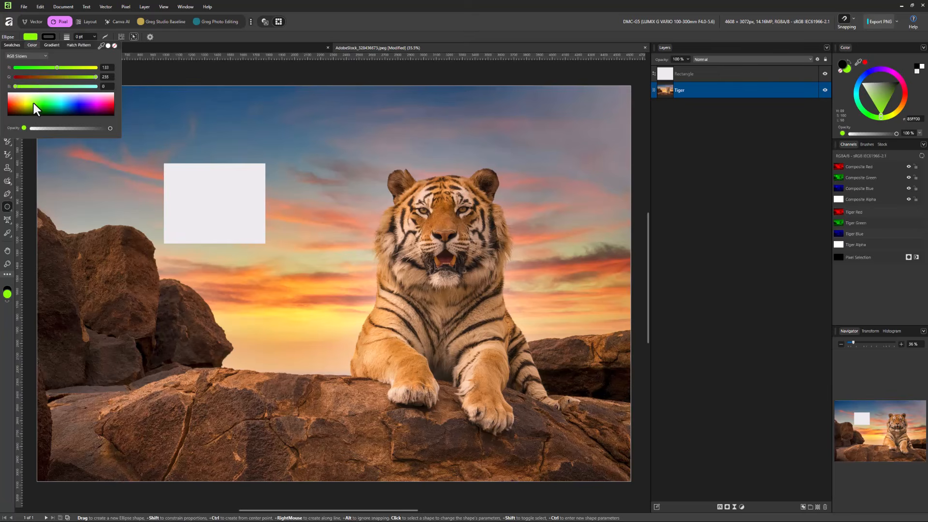
pyautogui.click(49, 37)
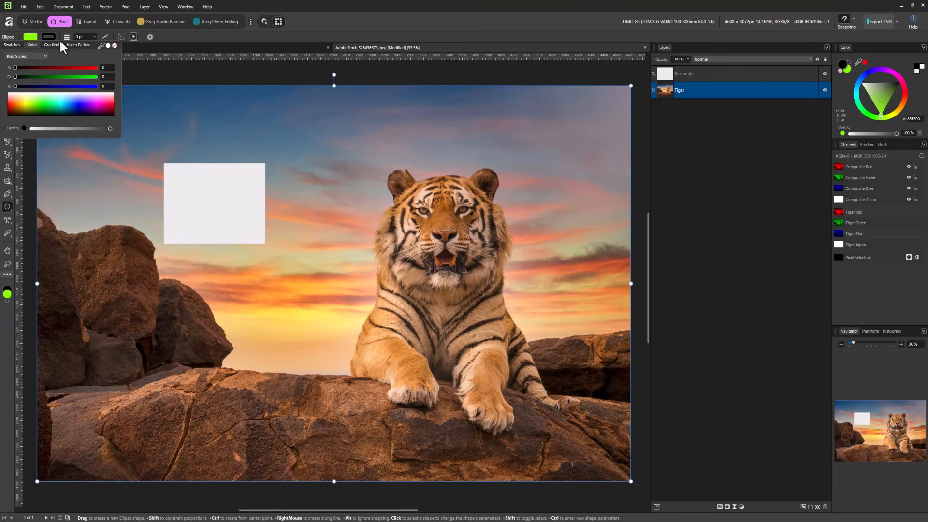
pyautogui.click(115, 46)
pyautogui.moveTo(325, 183)
pyautogui.mouseDown()
pyautogui.moveTo(416, 259)
pyautogui.moveTo(424, 279)
pyautogui.mouseUp()
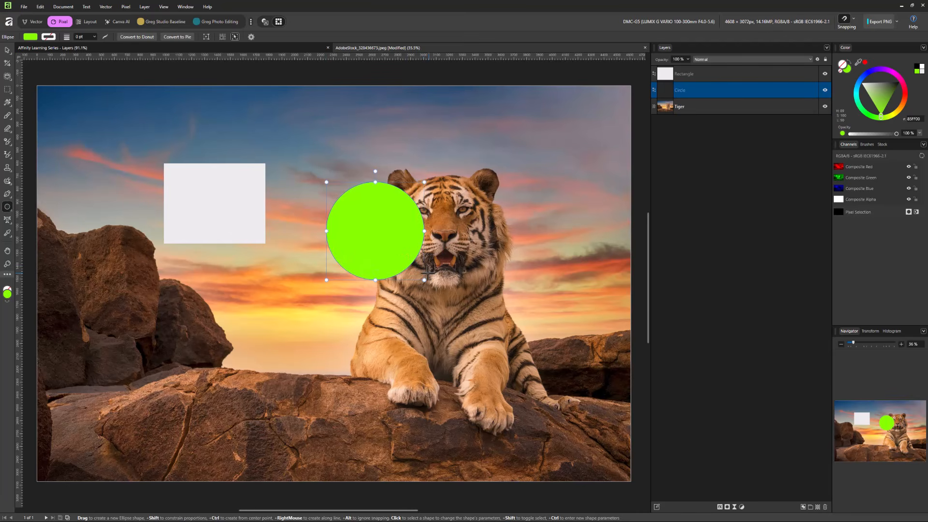
# Step: Move the white rectangle so it overlaps the green circle, and stack the Rectangle layer below the Circle layer
pyautogui.click(703, 77)
pyautogui.click(704, 89)
pyautogui.click(700, 72)
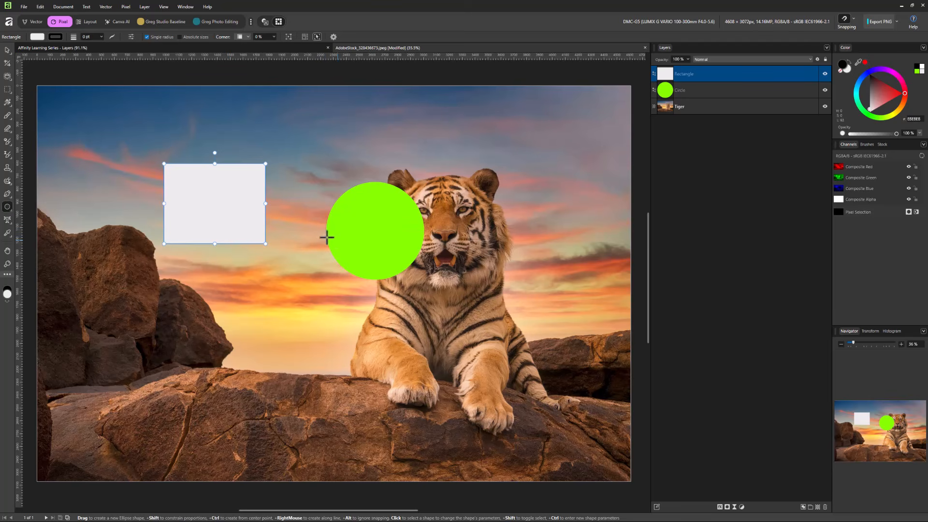
pyautogui.click(8, 50)
pyautogui.moveTo(229, 213); pyautogui.dragTo(312, 232)
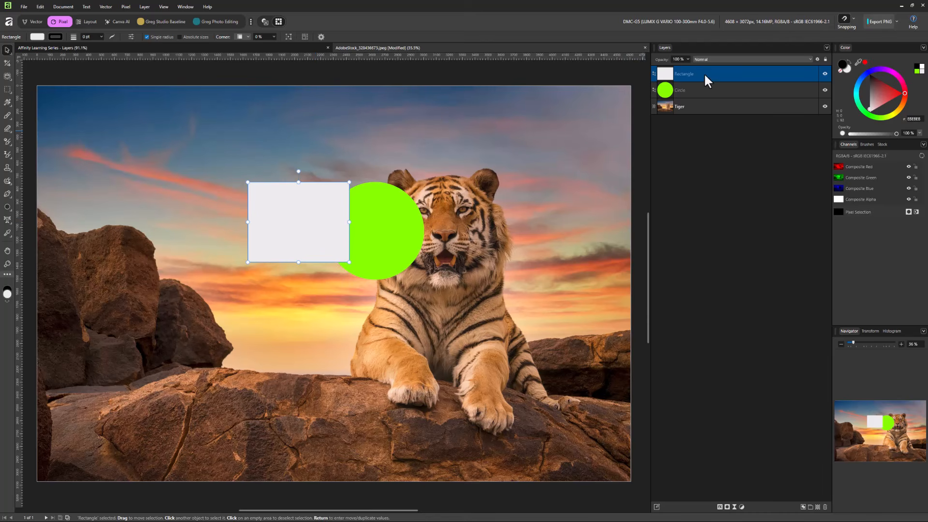
pyautogui.moveTo(705, 74); pyautogui.dragTo(704, 97)
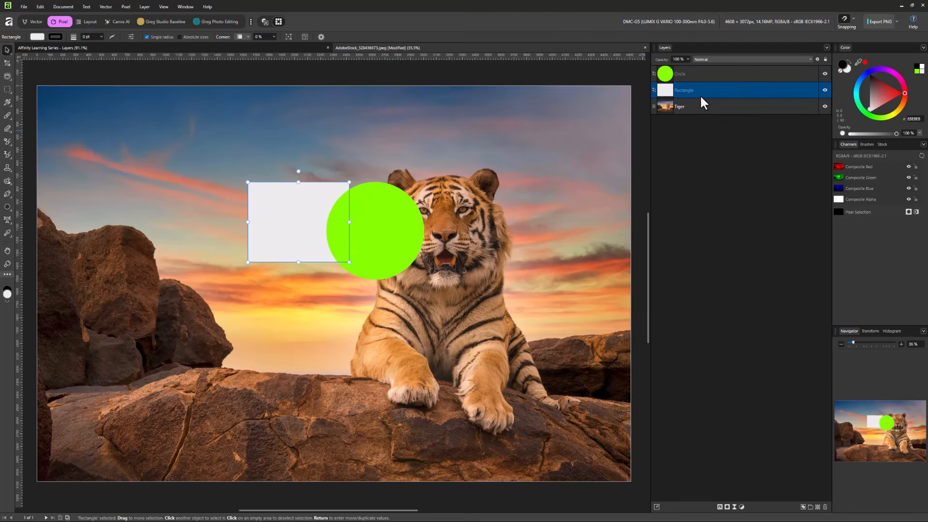
# Step: Shift the green circle slightly up, nest its layer inside the Rectangle layer, and reposition the clipped circle at the rectangle's lower right corner
pyautogui.moveTo(398, 249); pyautogui.dragTo(408, 232)
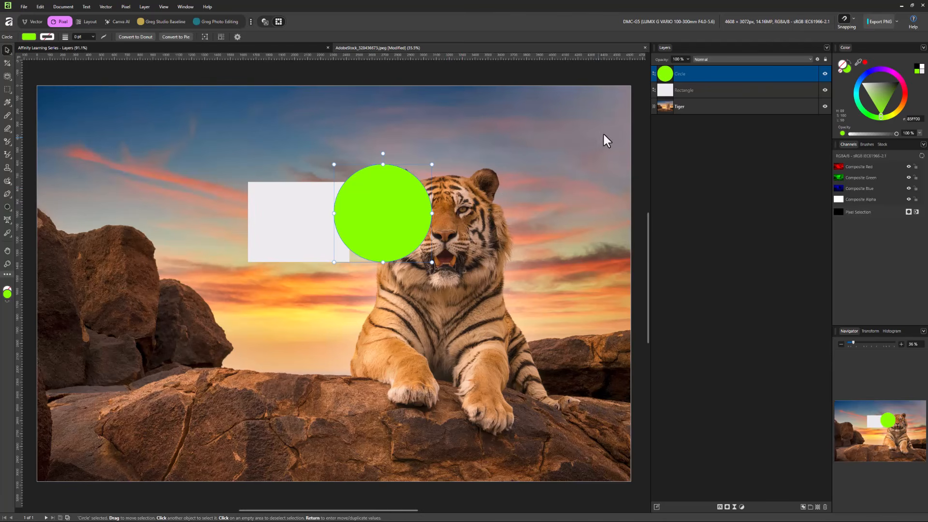
pyautogui.moveTo(684, 71); pyautogui.dragTo(684, 91)
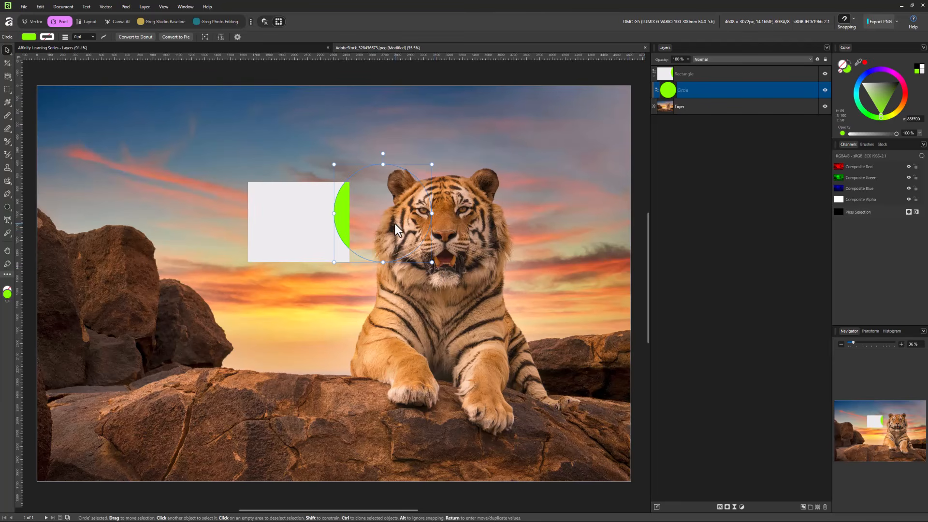
pyautogui.moveTo(395, 224); pyautogui.dragTo(361, 256)
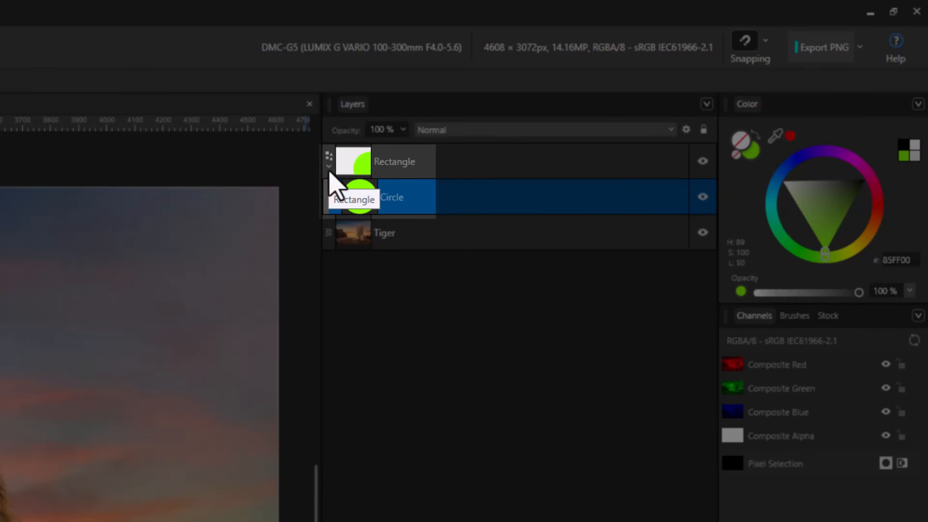
# Step: Collapse and re-expand the Rectangle layer's contents, and move the clipped circle to the left side of the rectangle
pyautogui.moveTo(329, 171); pyautogui.dragTo(328, 172)
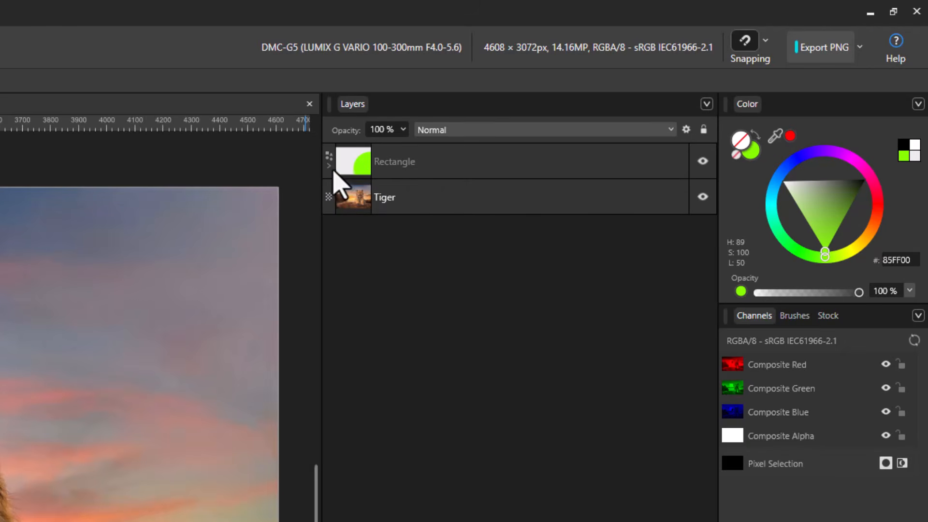
pyautogui.click(329, 166)
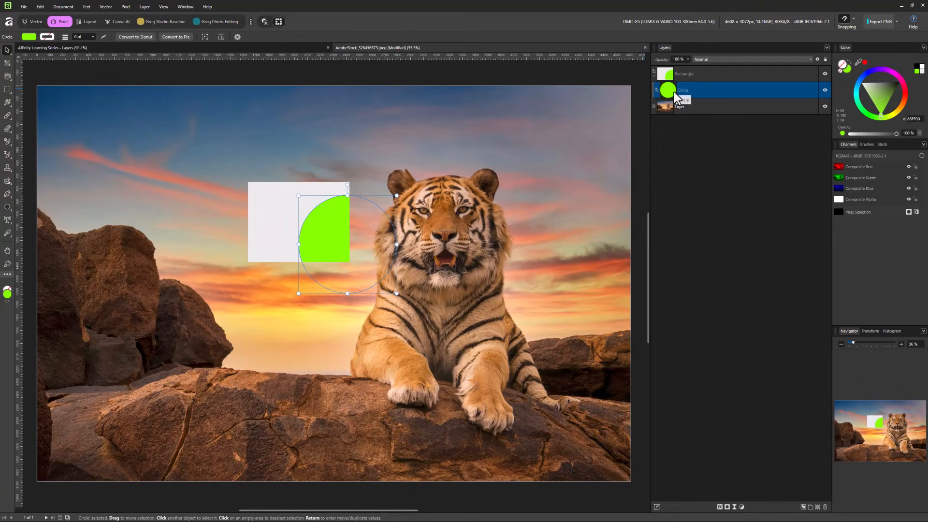
pyautogui.moveTo(345, 272); pyautogui.dragTo(274, 271)
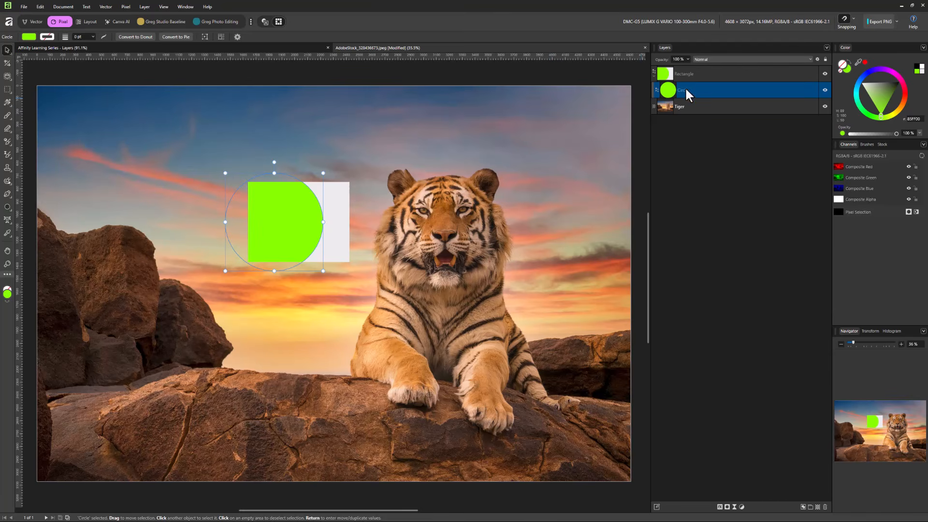
# Step: Take the Circle layer out of the Rectangle layer and place it above as a separate layer
pyautogui.moveTo(709, 92); pyautogui.dragTo(709, 74)
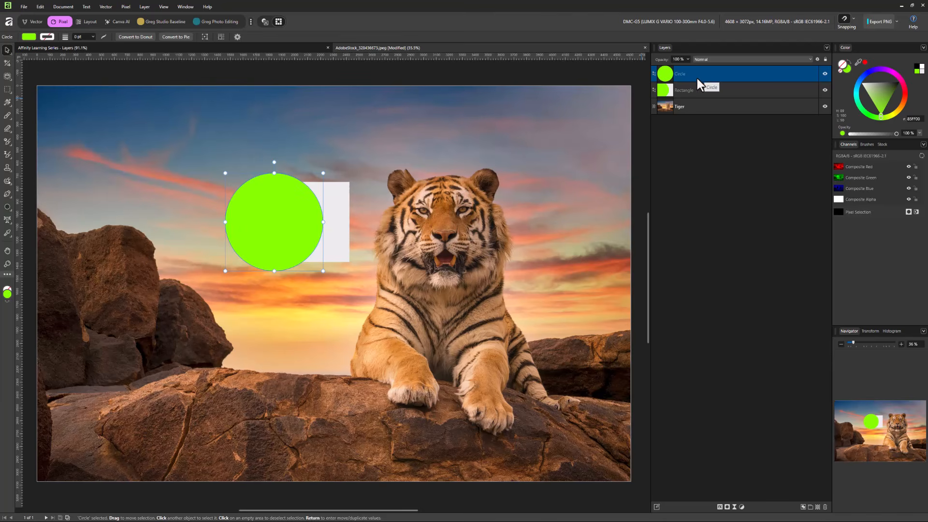
pyautogui.click(715, 92)
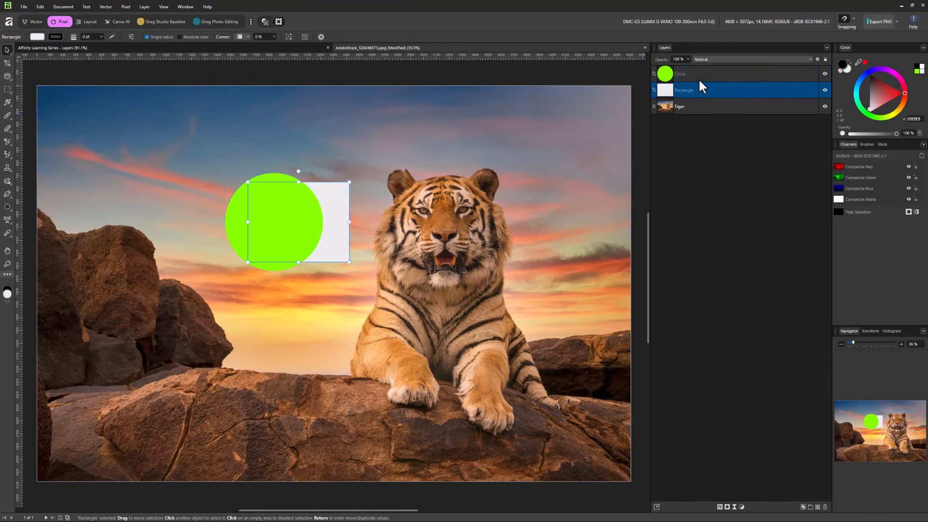
pyautogui.click(698, 78)
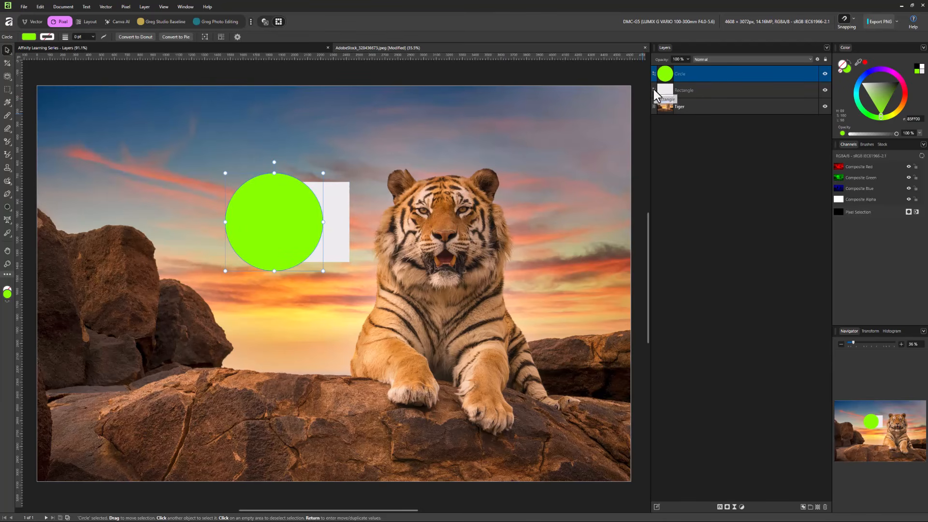
# Step: Move the rectangle and circle apart, enlarge the circle to about twice its size, and place it over the tiger's face
pyautogui.moveTo(304, 230); pyautogui.dragTo(217, 280)
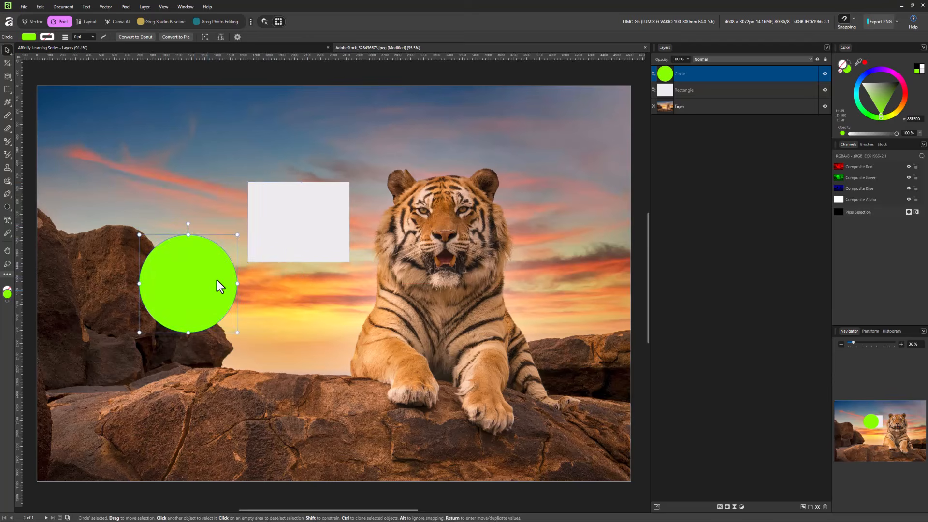
pyautogui.moveTo(292, 213); pyautogui.dragTo(151, 207)
pyautogui.click(193, 294)
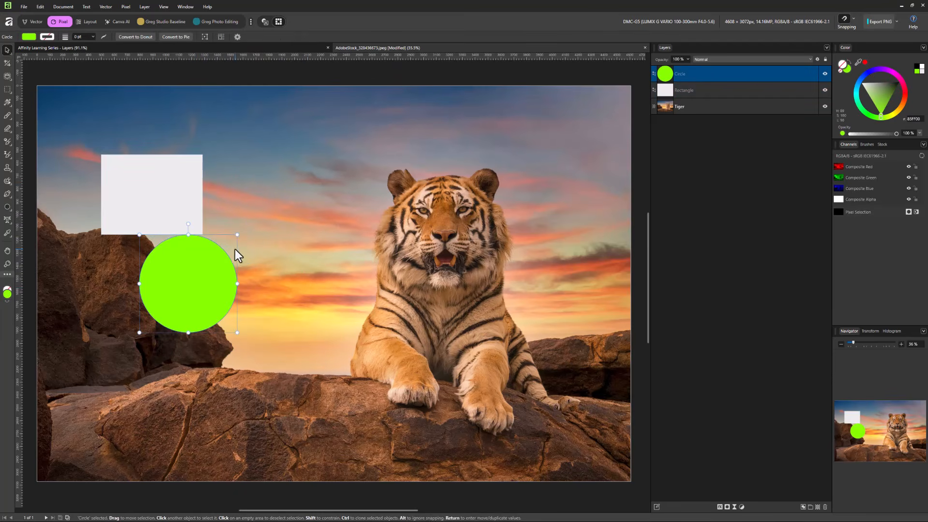
pyautogui.moveTo(237, 234); pyautogui.dragTo(367, 187)
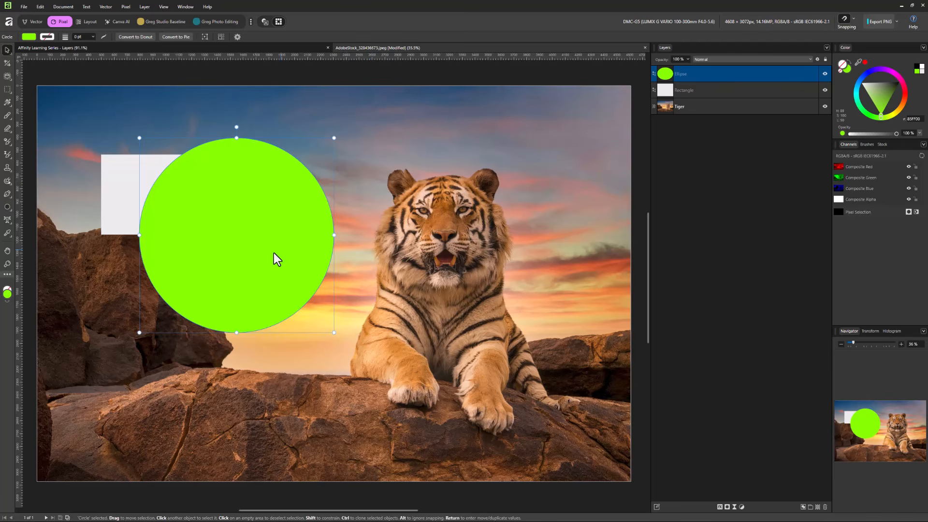
pyautogui.moveTo(274, 253); pyautogui.dragTo(454, 242)
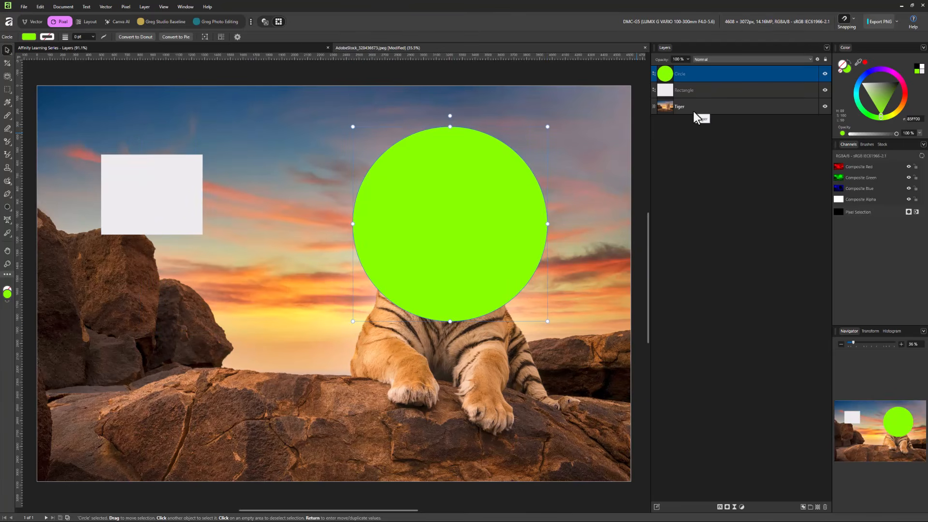
# Step: Try nesting the Tiger layer inside the Circle layer, undo it, and restack Tiger directly between Circle and Rectangle
pyautogui.moveTo(694, 111); pyautogui.dragTo(707, 75)
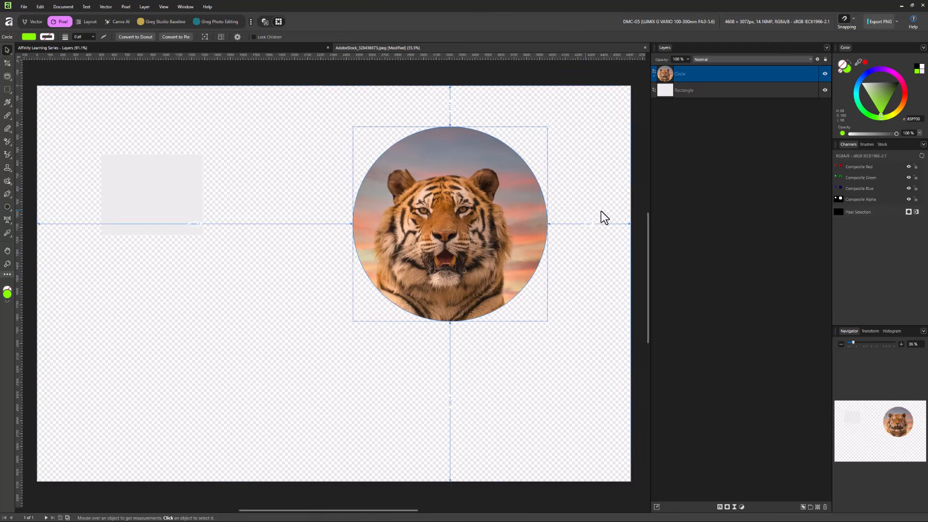
pyautogui.hotkey('ctrl', 'z')
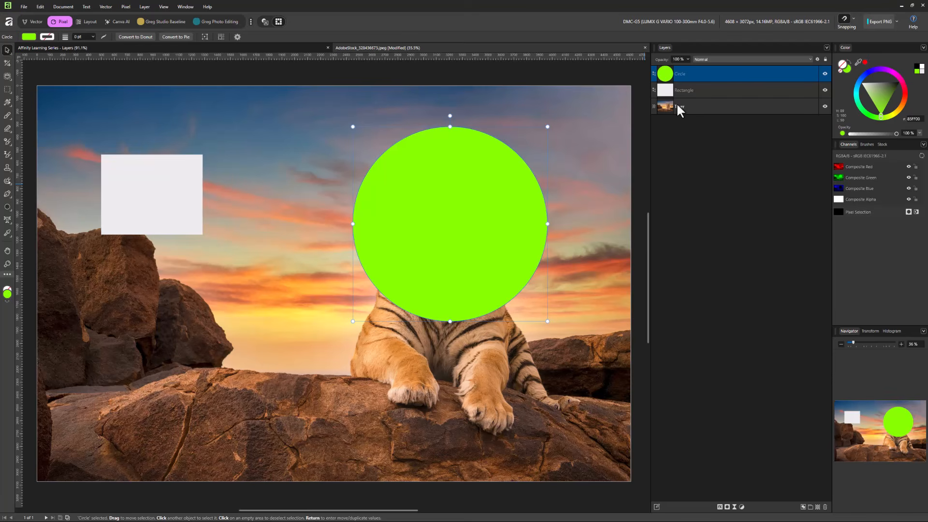
pyautogui.moveTo(689, 106); pyautogui.dragTo(693, 86)
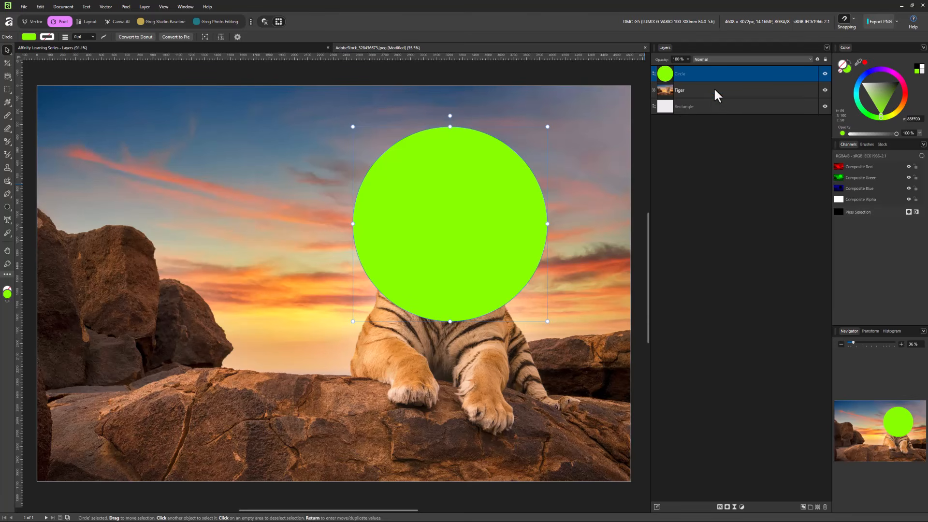
# Step: Try Create Clipping Mask on the Circle layer to clip the Tiger layer, and undo it
pyautogui.rightClick(706, 76)
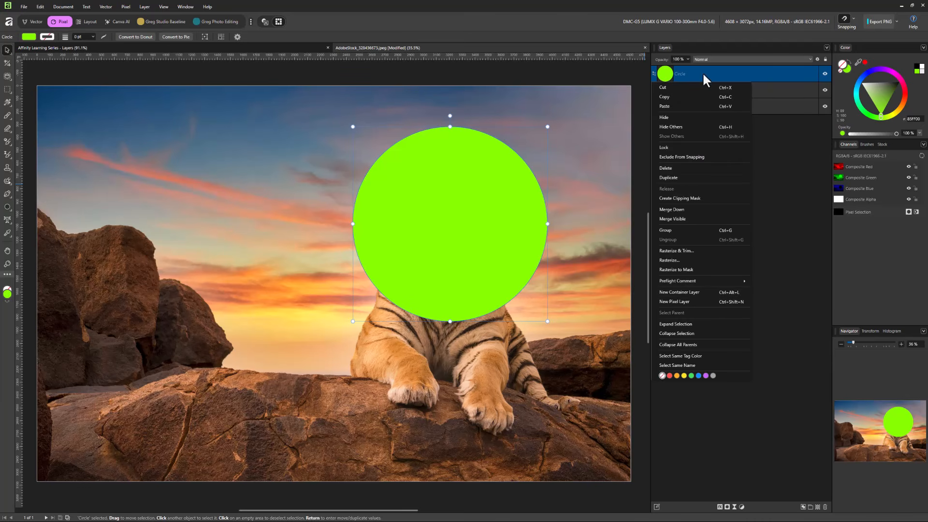
pyautogui.click(676, 198)
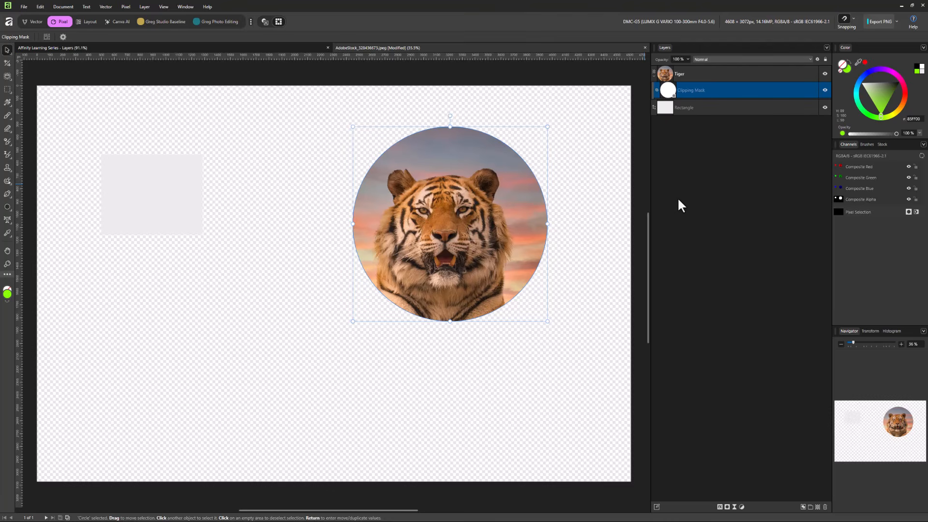
pyautogui.hotkey('ctrl', 'z')
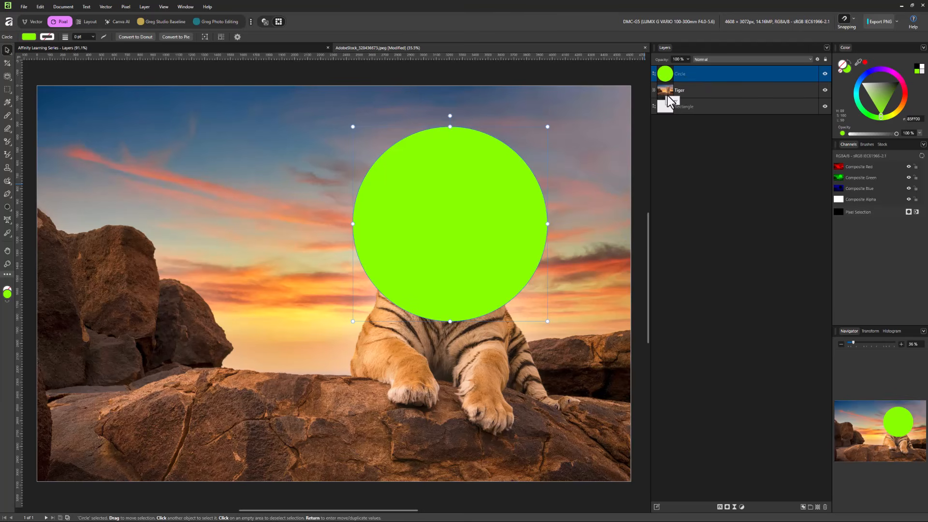
# Step: Nest the Tiger layer inside the Circle layer, expand the Circle layer, and shift the tiger image up and left within the circle
pyautogui.moveTo(668, 94); pyautogui.dragTo(690, 74)
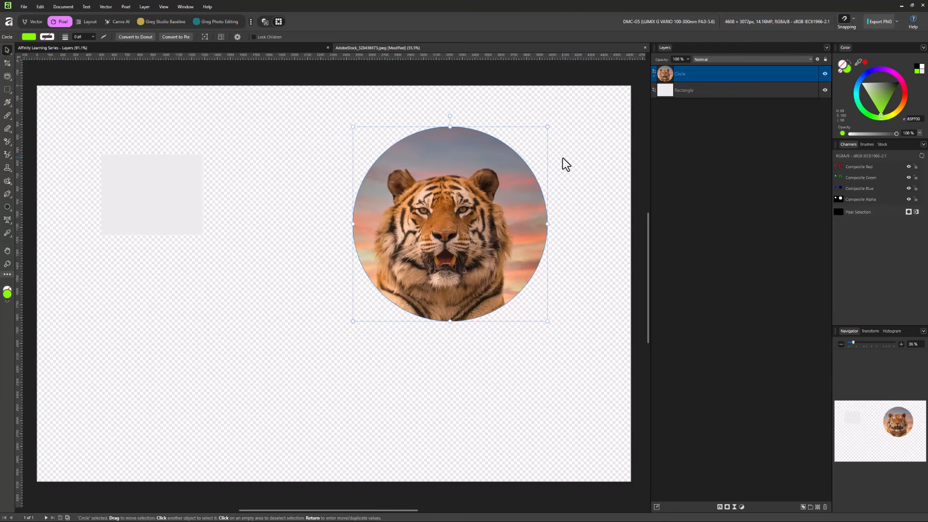
pyautogui.click(654, 74)
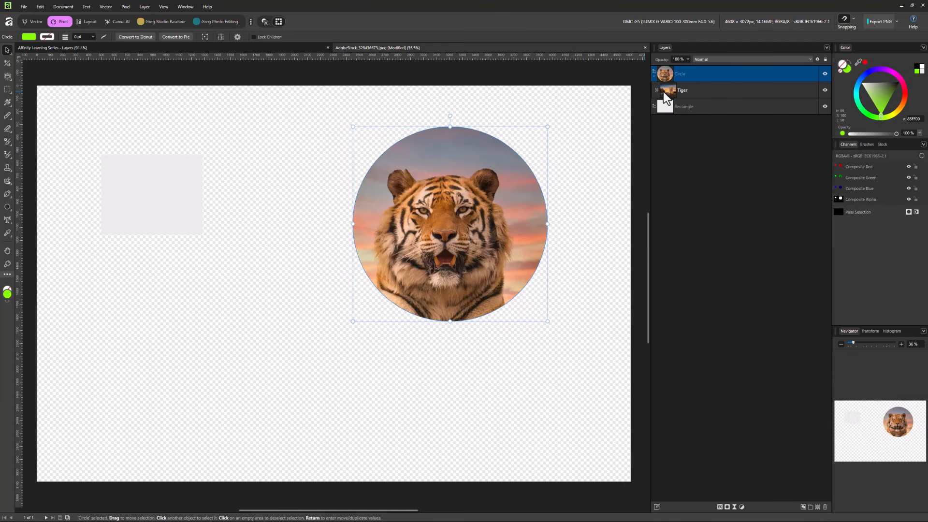
pyautogui.click(691, 97)
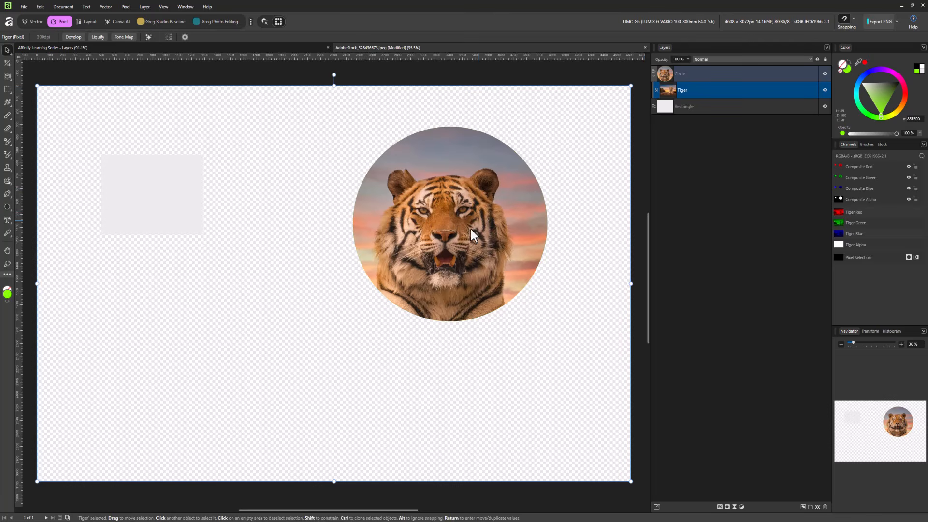
pyautogui.moveTo(476, 231); pyautogui.dragTo(399, 204)
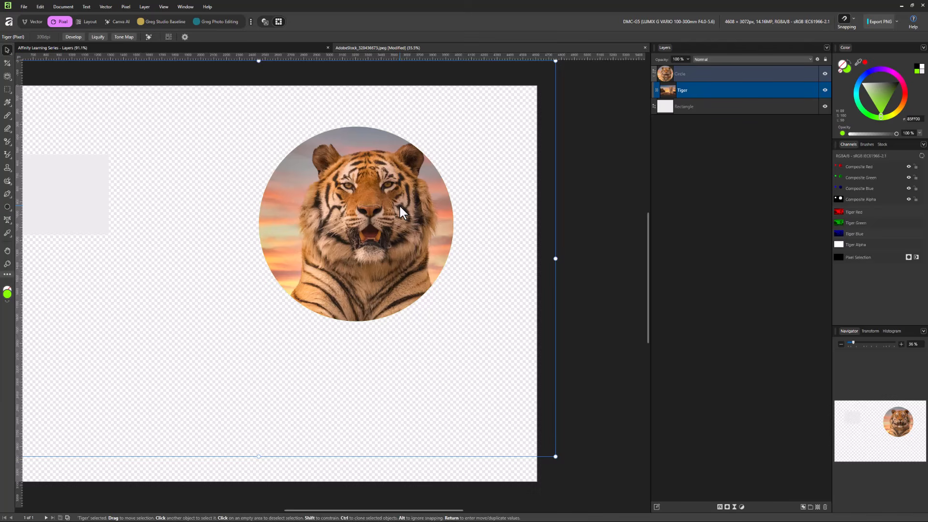
# Step: Take the Tiger layer out of the Circle layer, move the green circle down and left off the tiger's face, and select Tiger
pyautogui.click(781, 74)
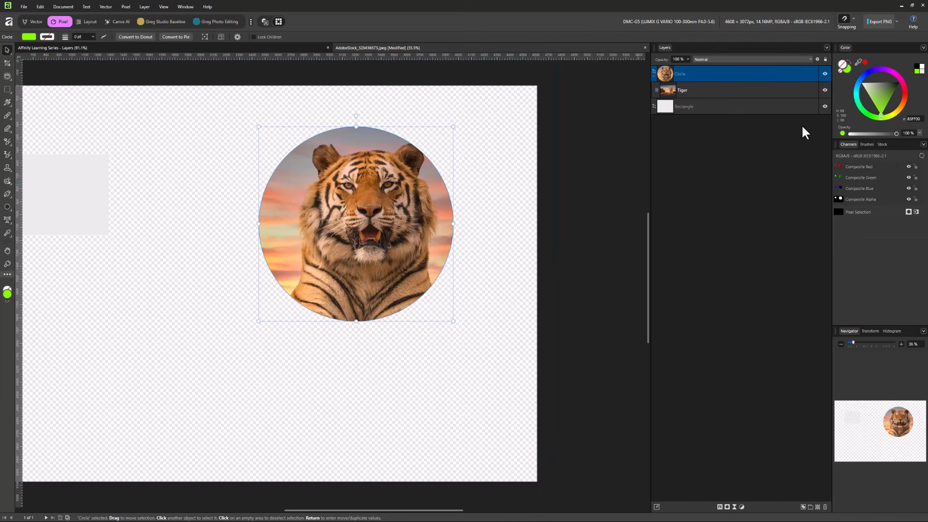
pyautogui.moveTo(680, 95)
pyautogui.mouseDown()
pyautogui.moveTo(663, 91)
pyautogui.moveTo(673, 98)
pyautogui.mouseUp()
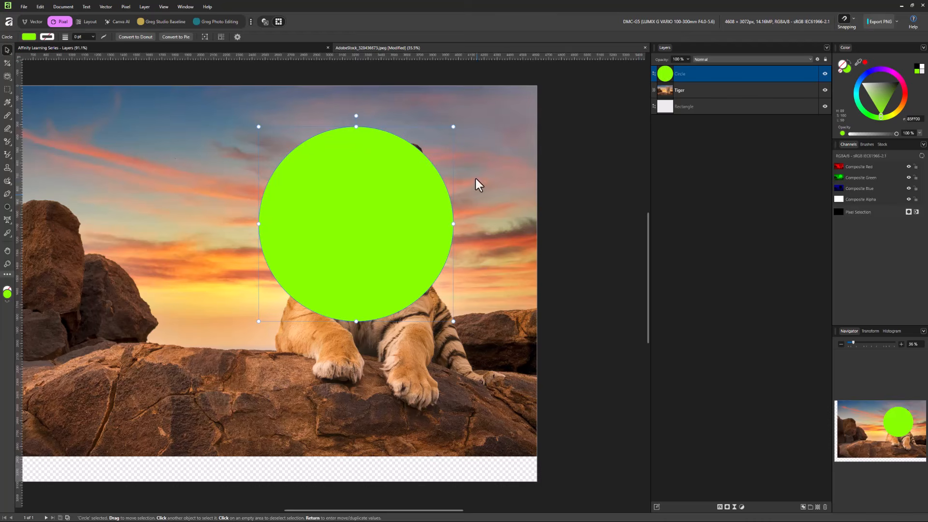
pyautogui.moveTo(402, 218); pyautogui.dragTo(270, 263)
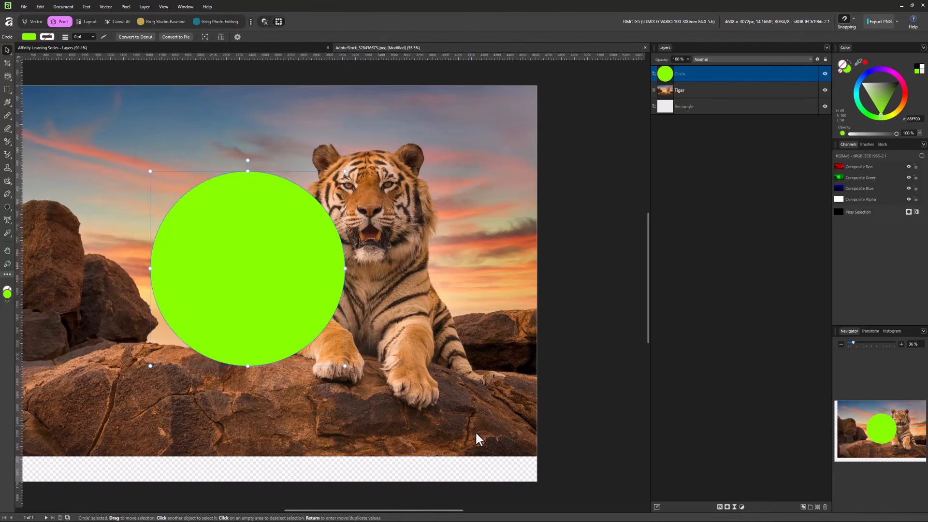
pyautogui.click(660, 92)
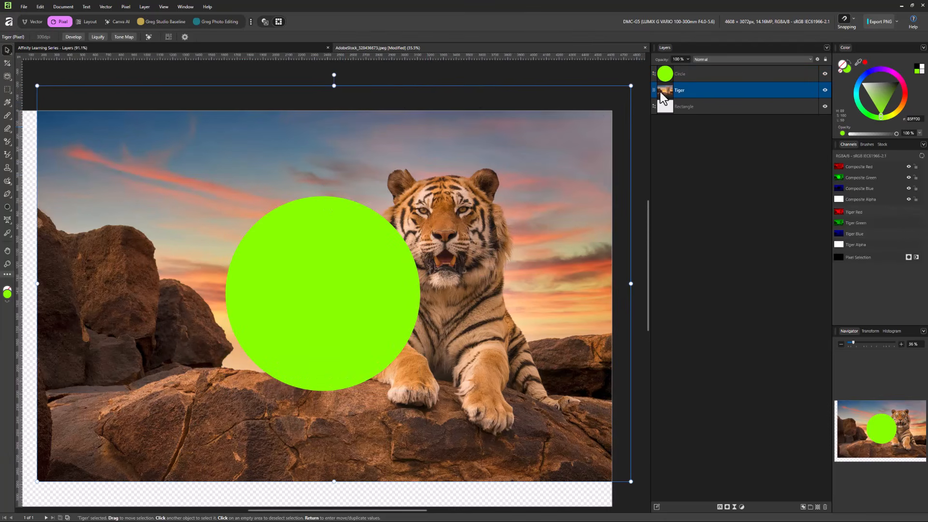
# Step: Shift the tiger image down and left so it fills the page, and restack the Rectangle layer between Circle and Tiger
pyautogui.moveTo(456, 216); pyautogui.dragTo(436, 241)
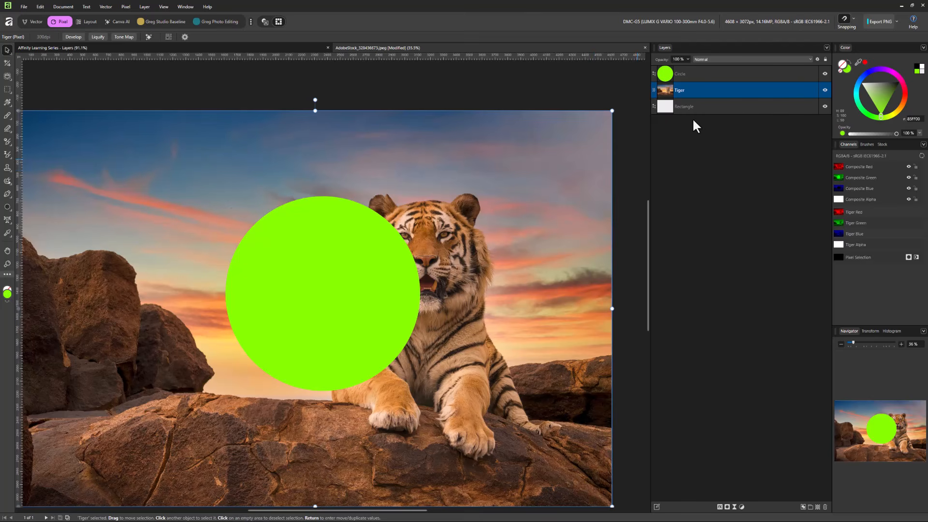
pyautogui.moveTo(695, 106); pyautogui.dragTo(691, 79)
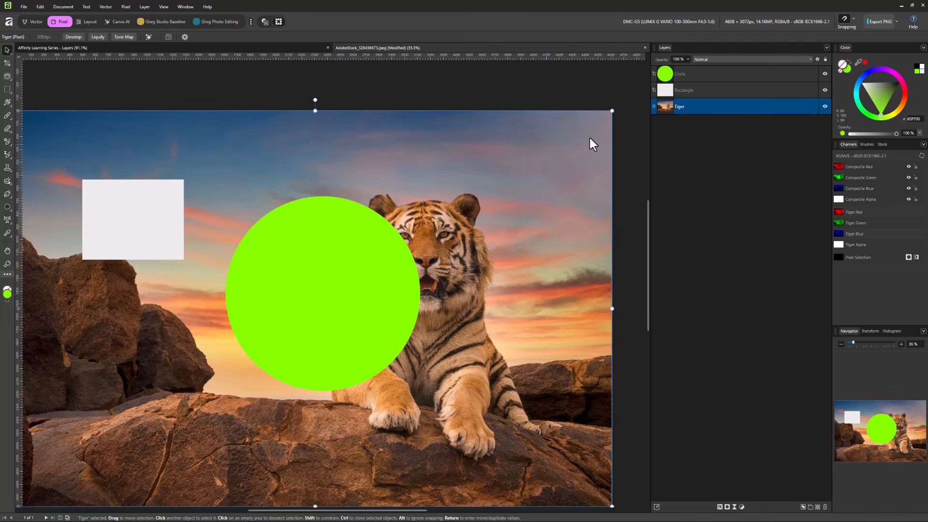
# Step: Group the Rectangle and Circle layers together
pyautogui.click(690, 95)
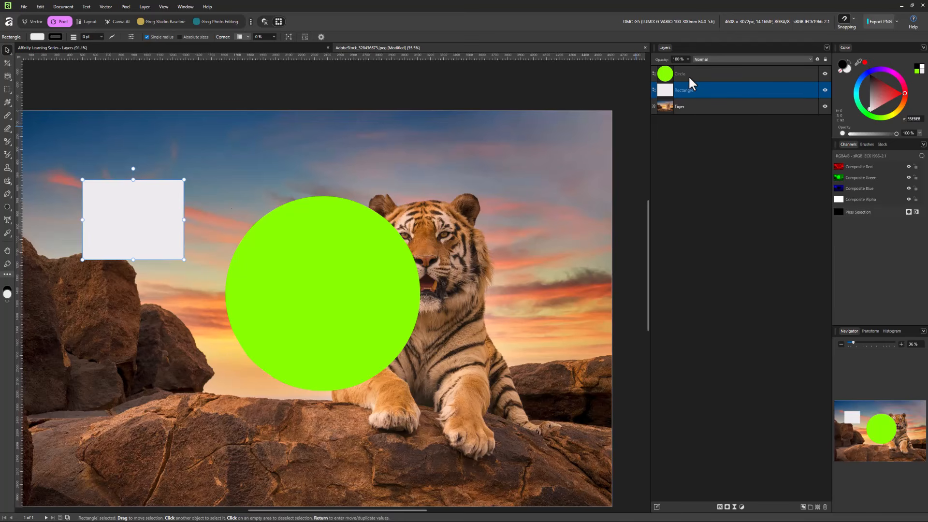
pyautogui.keyDown('shift'); pyautogui.click(691, 74); pyautogui.keyUp('shift')
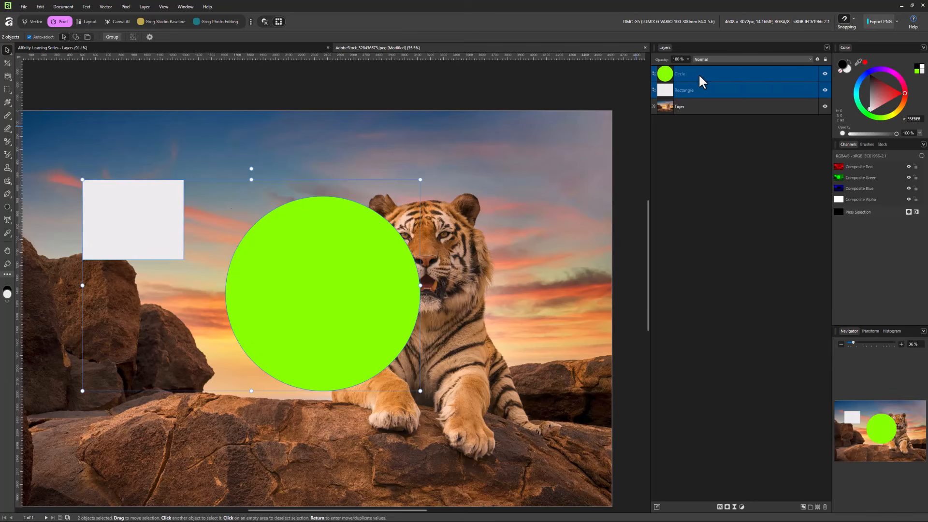
pyautogui.rightClick(698, 77)
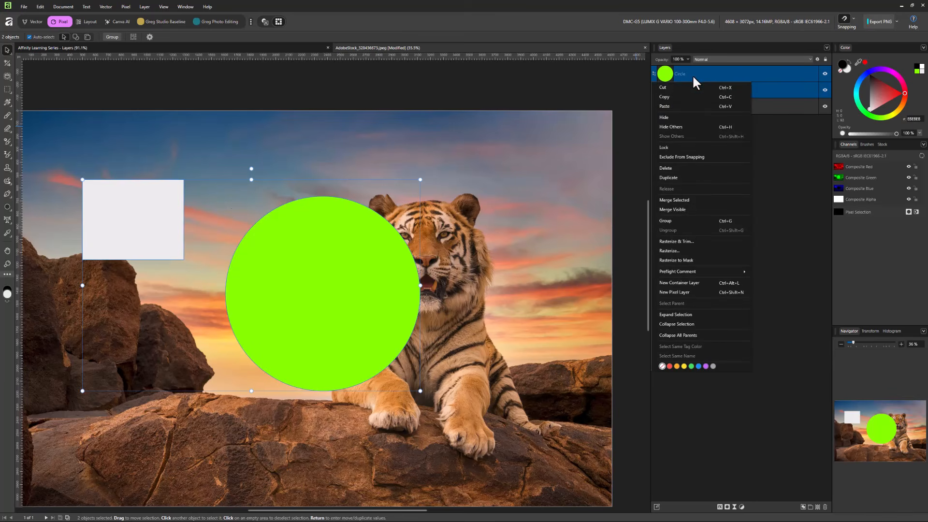
pyautogui.click(702, 222)
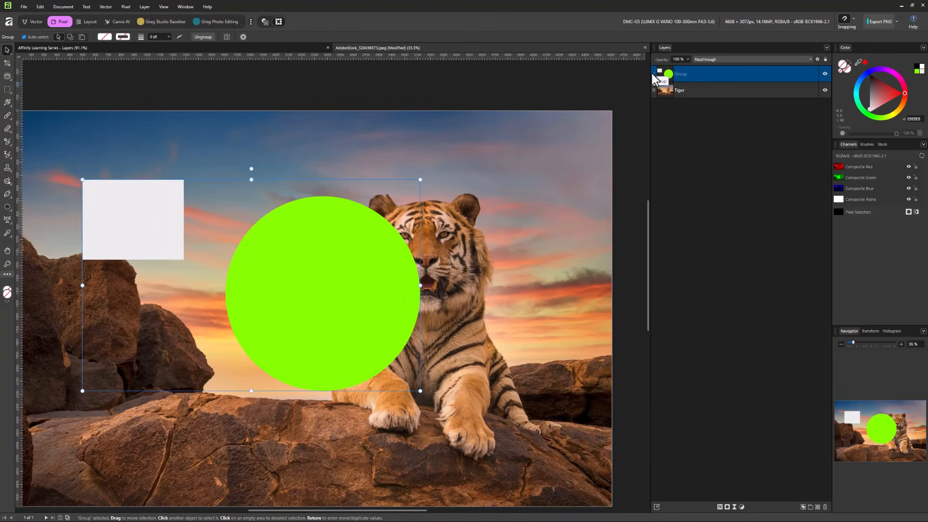
# Step: Expand the new group to show its layers and rename the group as shapes
pyautogui.click(653, 74)
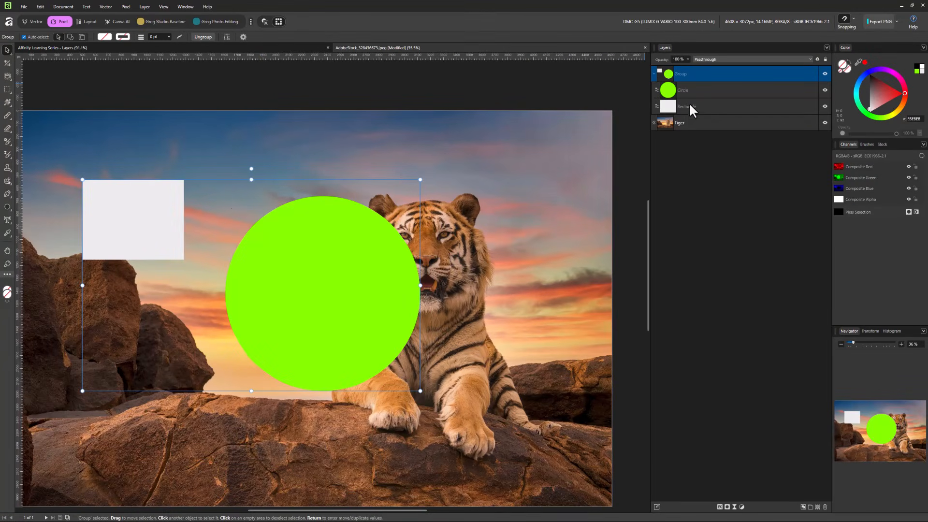
pyautogui.doubleClick(683, 74)
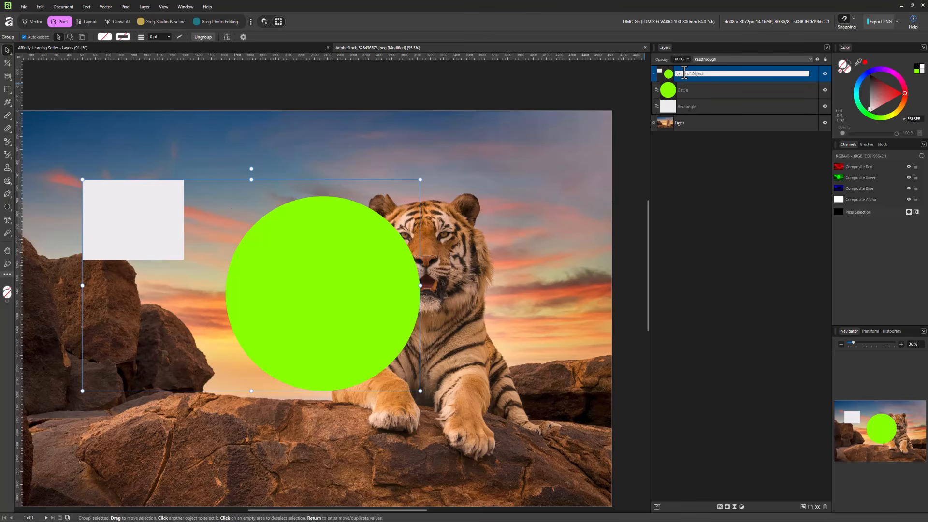
pyautogui.write('shapes')
pyautogui.press('Return')
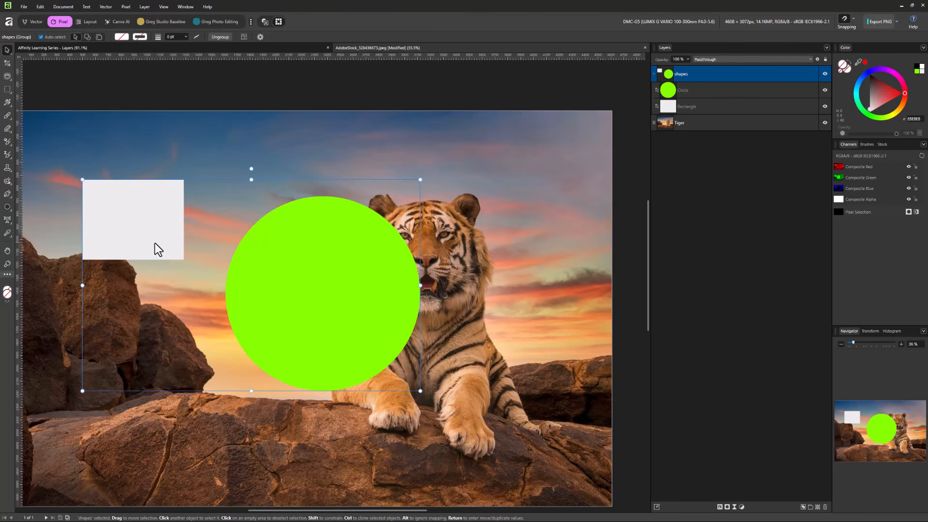
# Step: Move the shapes group slightly on the canvas and scale it down proportionally, clear of the tiger's face
pyautogui.moveTo(157, 232); pyautogui.dragTo(192, 240)
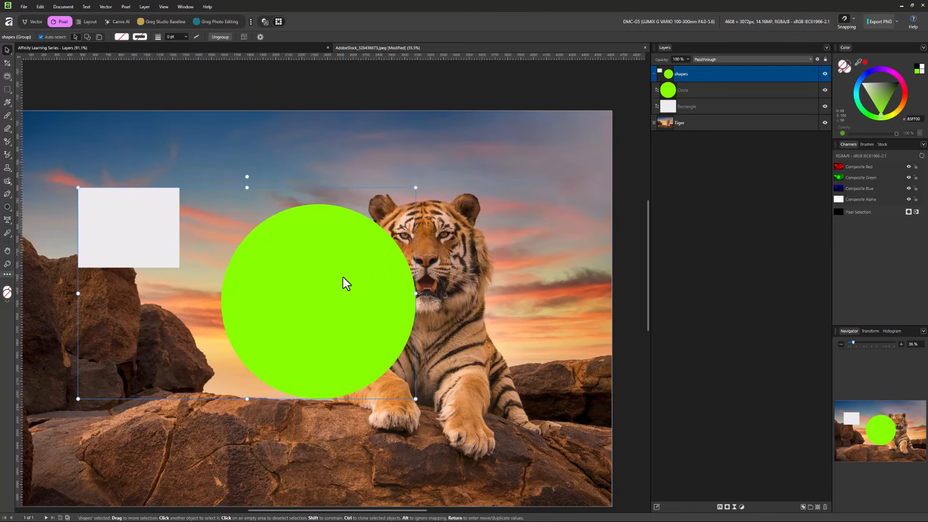
pyautogui.moveTo(343, 284)
pyautogui.mouseDown()
pyautogui.moveTo(534, 325)
pyautogui.moveTo(384, 244)
pyautogui.moveTo(222, 338)
pyautogui.moveTo(337, 229)
pyautogui.moveTo(284, 215)
pyautogui.moveTo(442, 383)
pyautogui.moveTo(352, 235)
pyautogui.moveTo(339, 271)
pyautogui.mouseUp()
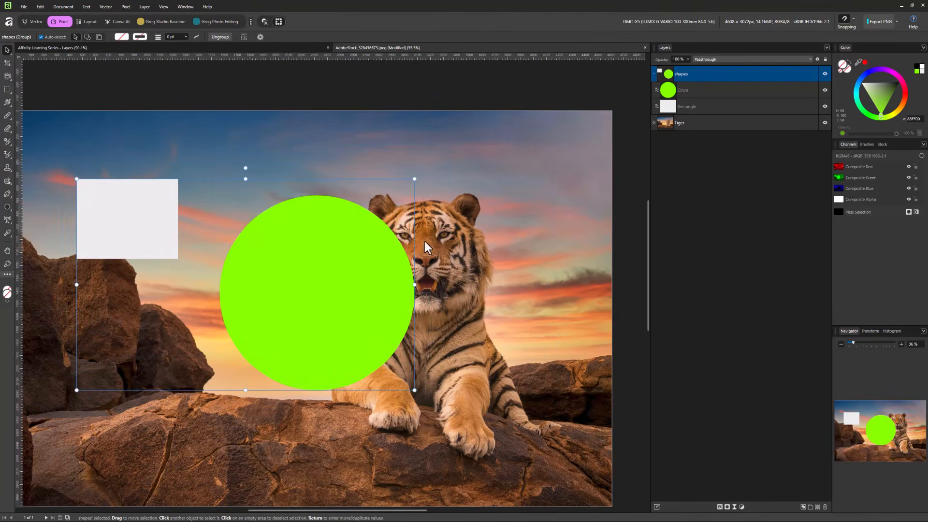
pyautogui.moveTo(414, 179); pyautogui.dragTo(292, 256)
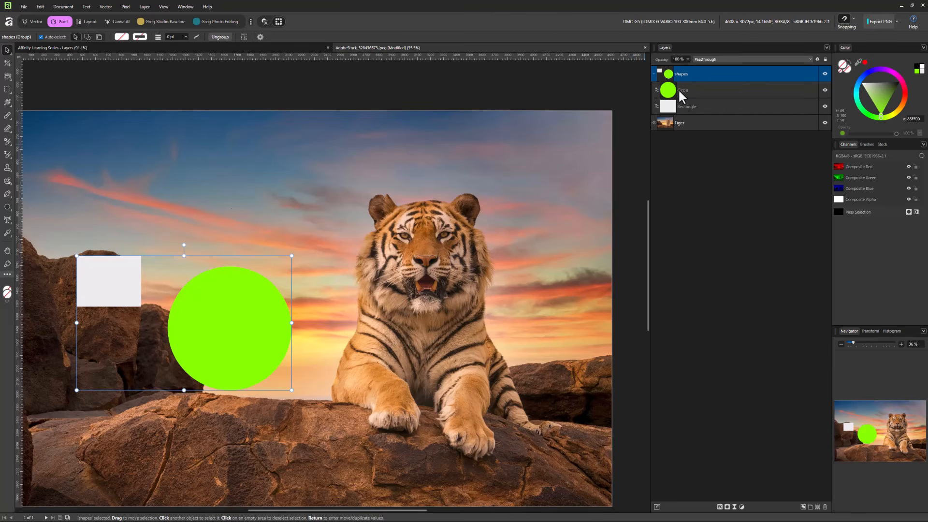
# Step: Ungroup the shapes group and move the green circle on its own over the tiger's face
pyautogui.rightClick(686, 72)
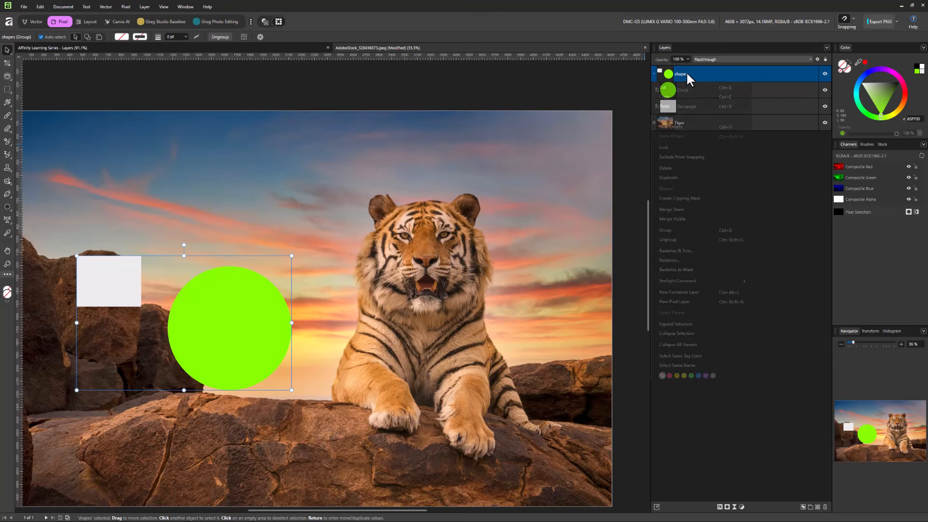
pyautogui.click(701, 240)
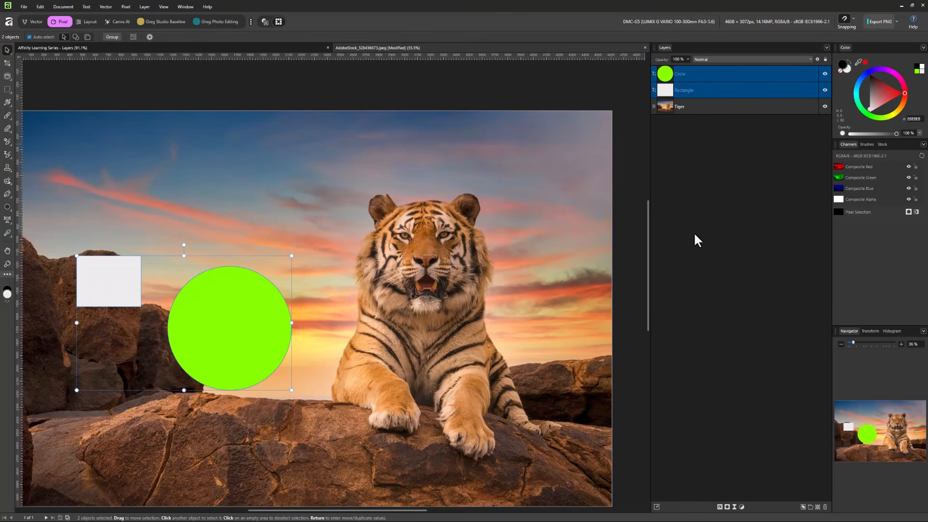
pyautogui.click(310, 235)
pyautogui.moveTo(243, 291); pyautogui.dragTo(354, 249)
pyautogui.hotkey('ctrl', 'z')
pyautogui.click(215, 352)
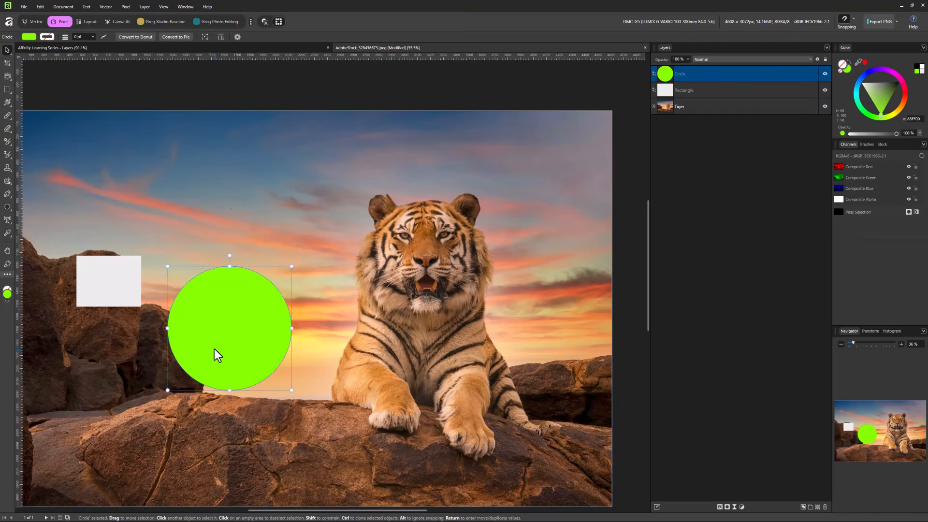
pyautogui.click(106, 283)
pyautogui.click(242, 317)
pyautogui.moveTo(242, 317); pyautogui.dragTo(416, 252)
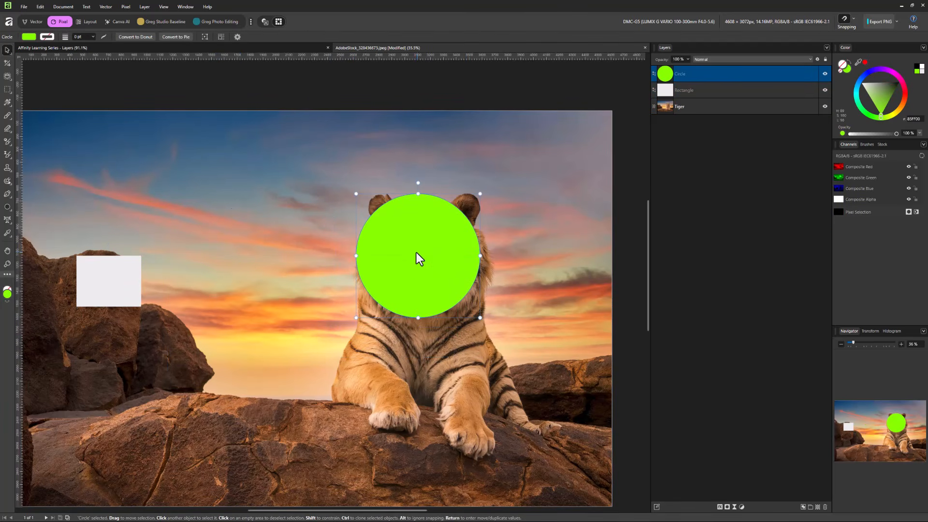
# Step: Add the white rectangle to the circle selection and move both shapes down together, ending with only the Tiger layer selected
pyautogui.keyDown('shift'); pyautogui.click(99, 272); pyautogui.keyUp('shift')
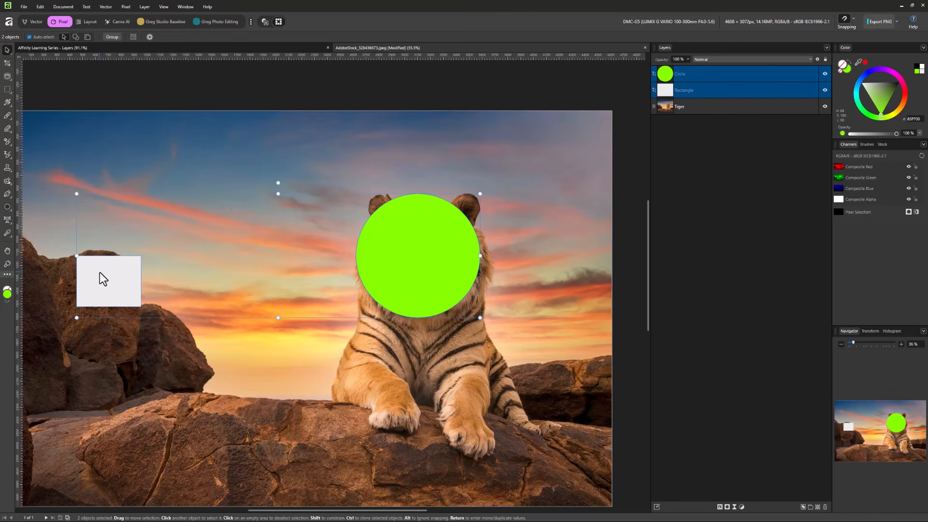
pyautogui.moveTo(96, 273); pyautogui.dragTo(90, 326)
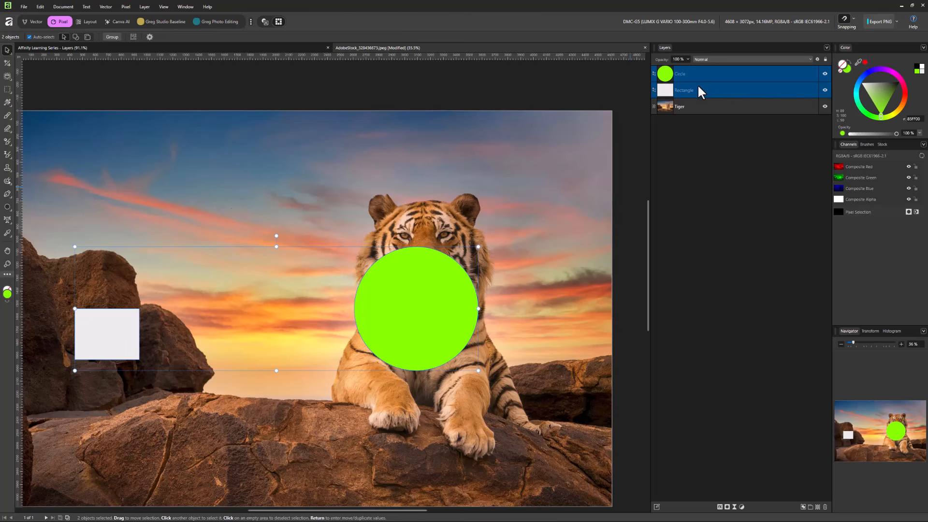
pyautogui.click(521, 127)
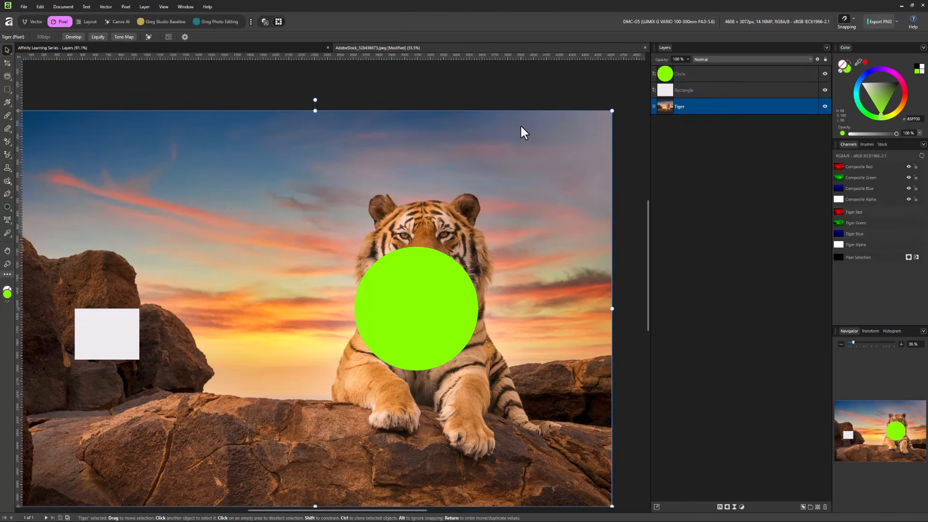
# Step: Group the Circle, Rectangle and Tiger layers, and expand and collapse the group to check its contents
pyautogui.click(415, 320)
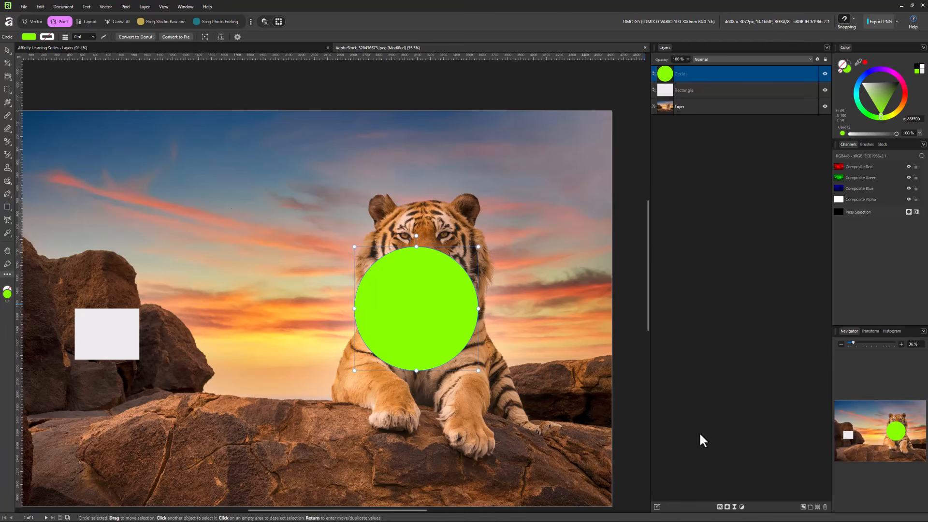
pyautogui.keyDown('shift'); pyautogui.click(701, 112); pyautogui.keyUp('shift')
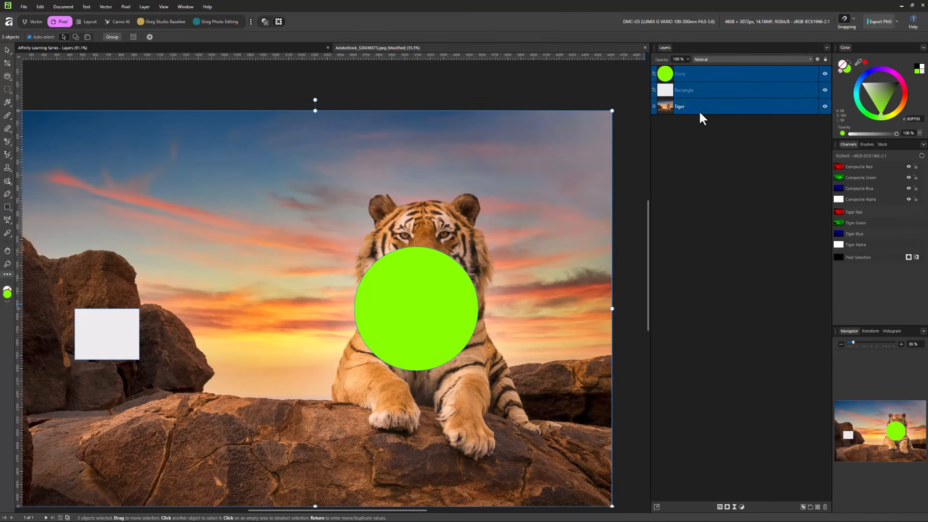
pyautogui.hotkey('ctrl', 'g')
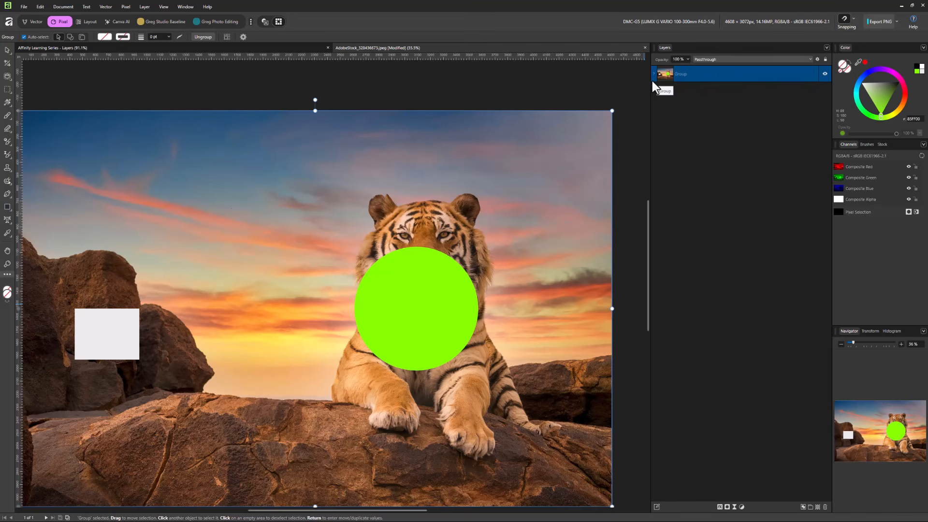
pyautogui.click(654, 74)
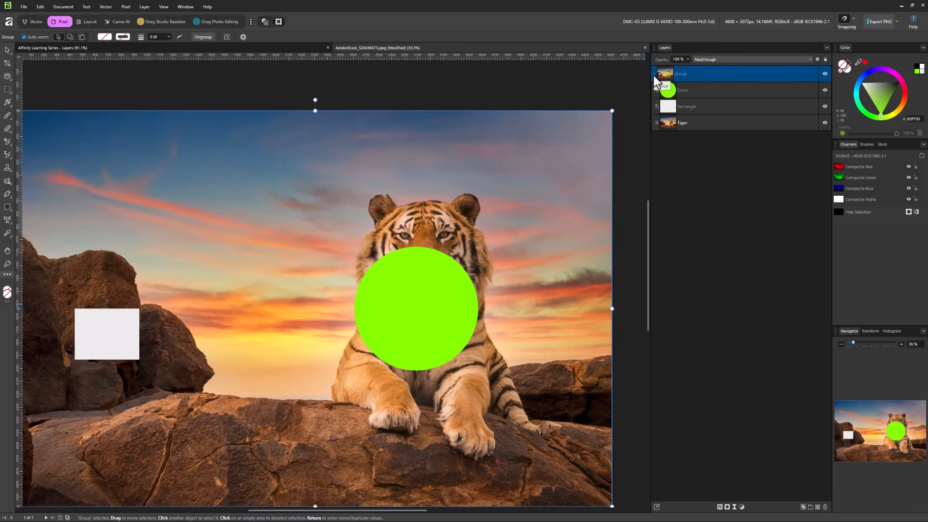
pyautogui.click(654, 74)
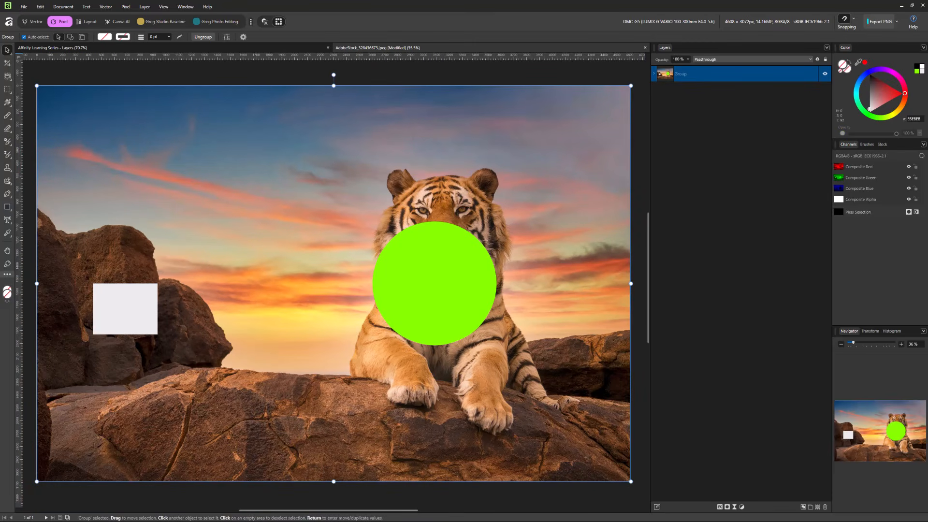
# Step: Ungroup the group holding all three layers and clear the layer selection
pyautogui.rightClick(704, 83)
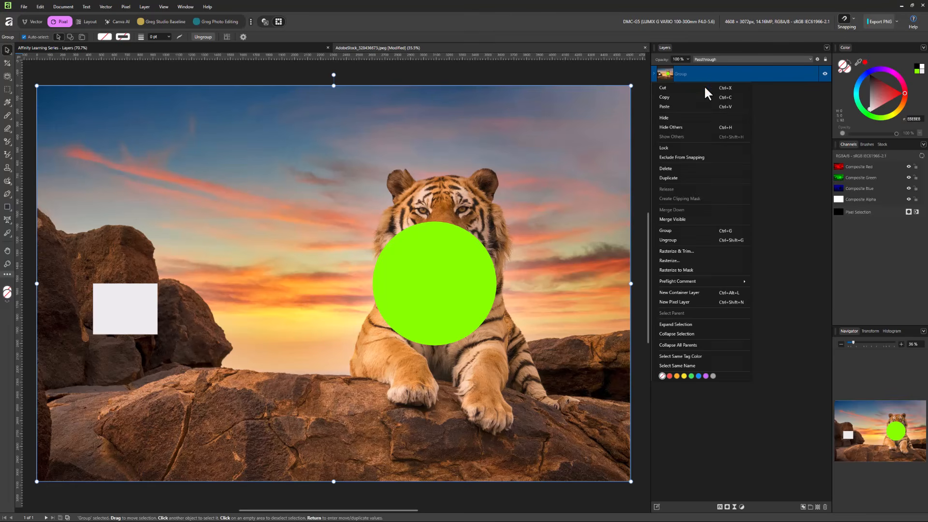
pyautogui.click(706, 238)
pyautogui.click(723, 148)
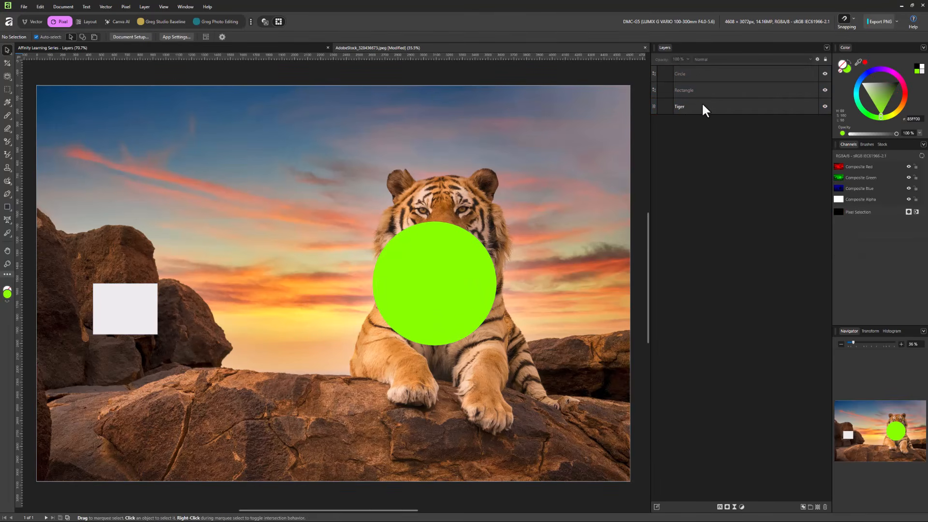
# Step: Select the Rectangle and Circle layers in turn, and extend the selection from Circle through Tiger to cover all three layers
pyautogui.click(698, 100)
pyautogui.click(697, 90)
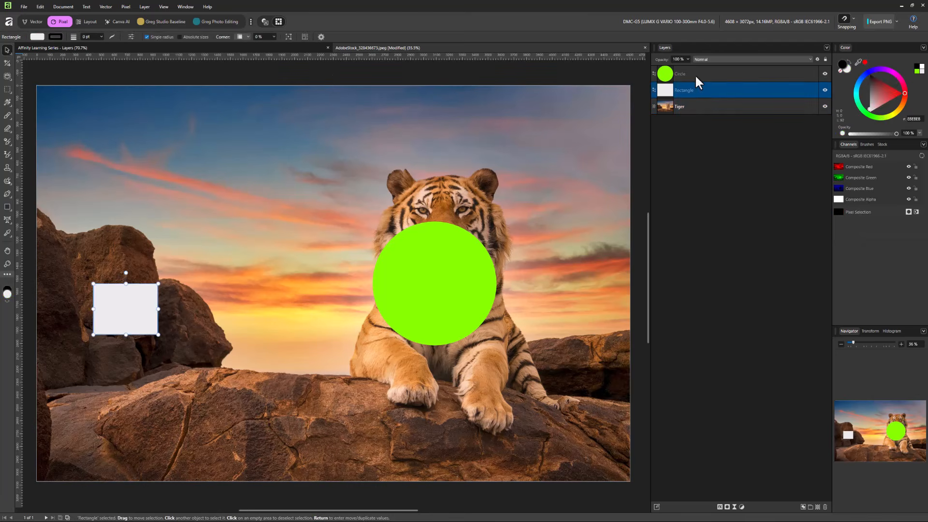
pyautogui.click(695, 76)
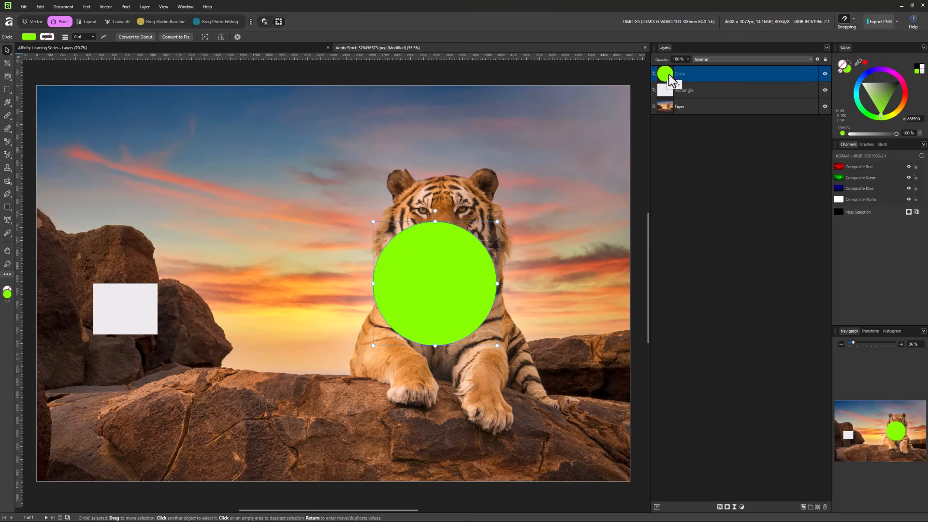
pyautogui.keyDown('shift'); pyautogui.click(690, 108); pyautogui.keyUp('shift')
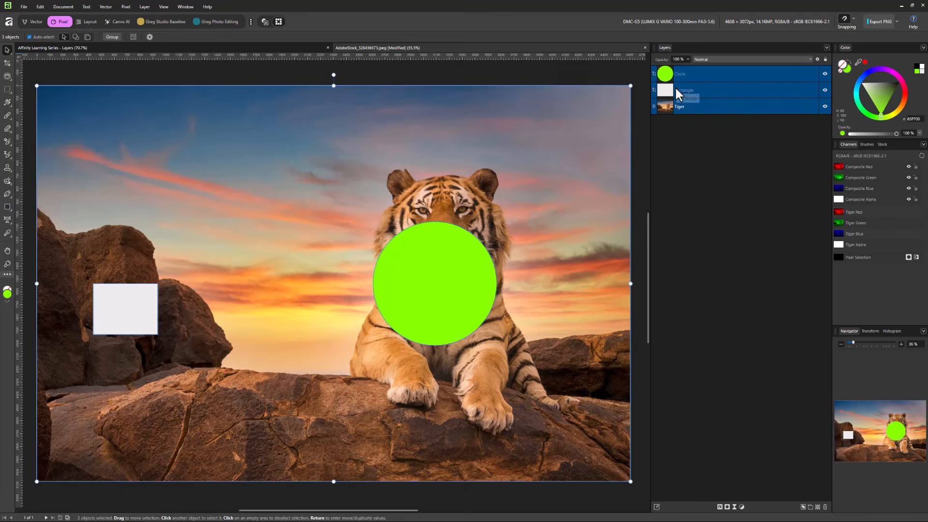
# Step: Select the Tiger, Rectangle and Circle layers one at a time, and add Tiger to the Circle selection while skipping Rectangle
pyautogui.click(698, 107)
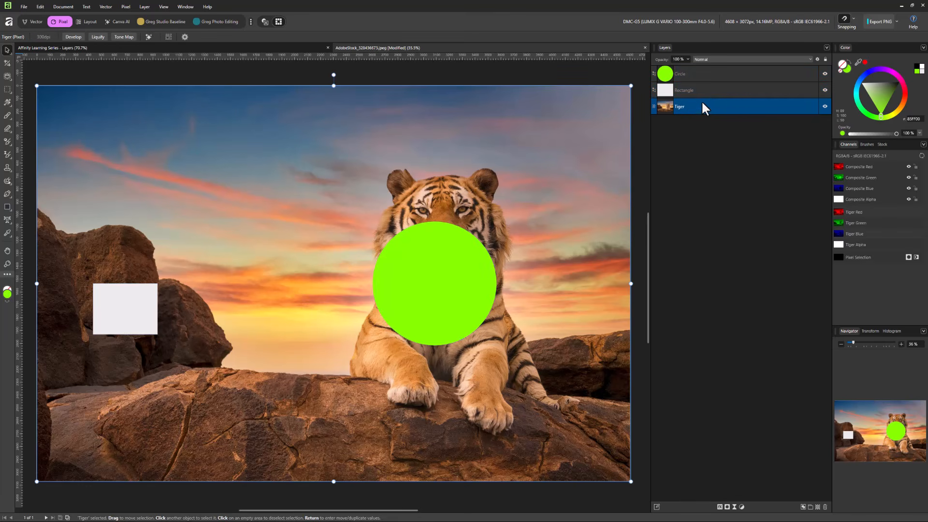
pyautogui.click(701, 90)
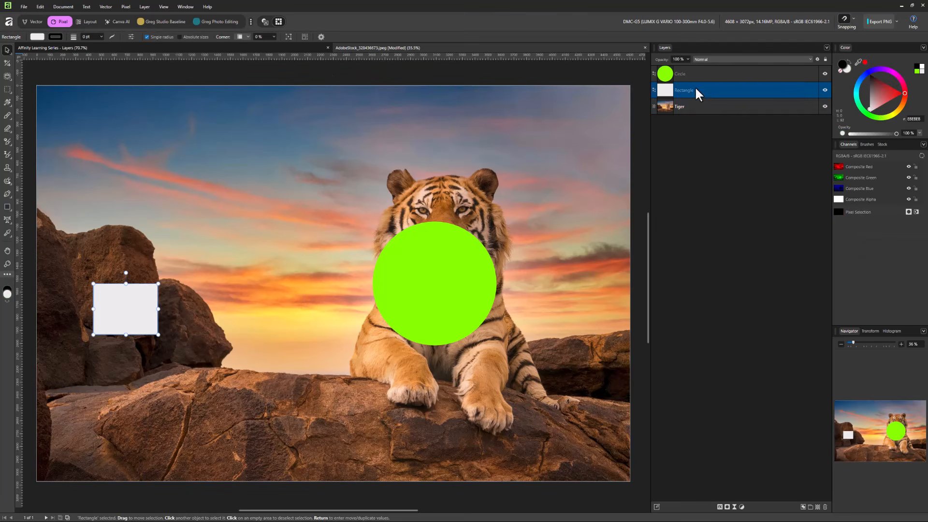
pyautogui.click(703, 75)
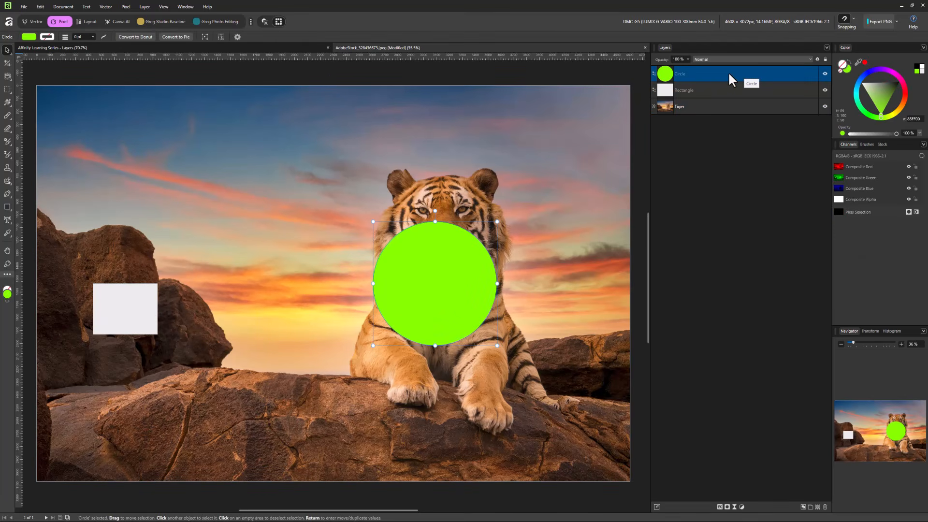
pyautogui.moveTo(726, 76); pyautogui.dragTo(722, 99)
pyautogui.keyDown('ctrl'); pyautogui.click(726, 110); pyautogui.keyUp('ctrl')
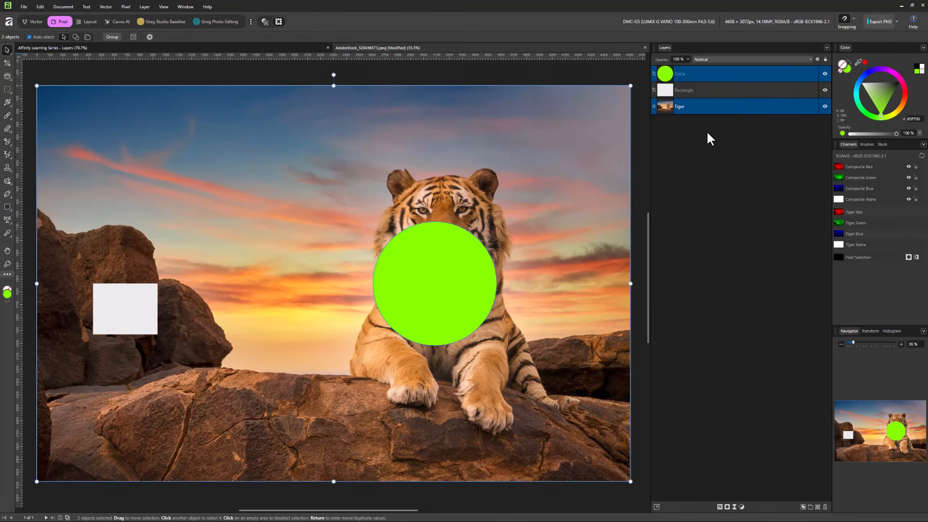
# Step: Deselect all layers and load the Tiger layer's outline as a pixel selection
pyautogui.click(734, 156)
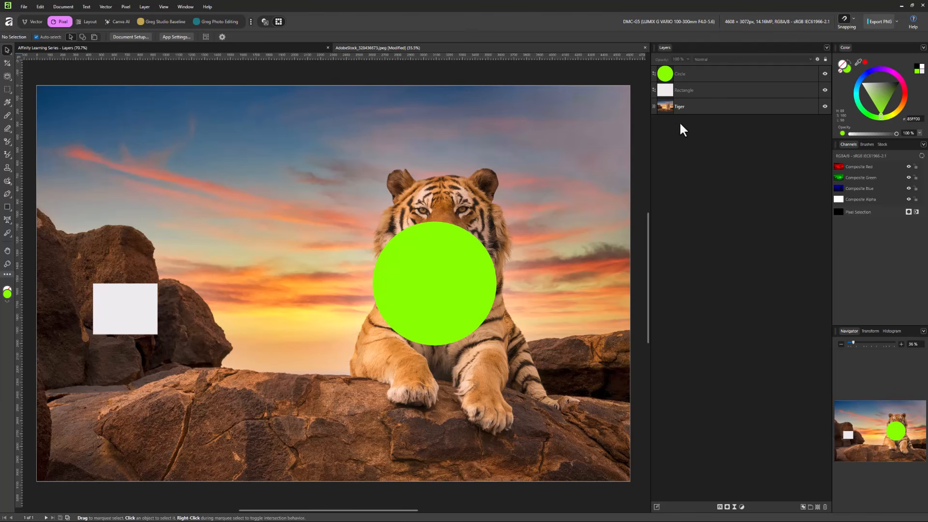
pyautogui.keyDown('ctrl'); pyautogui.click(666, 107); pyautogui.keyUp('ctrl')
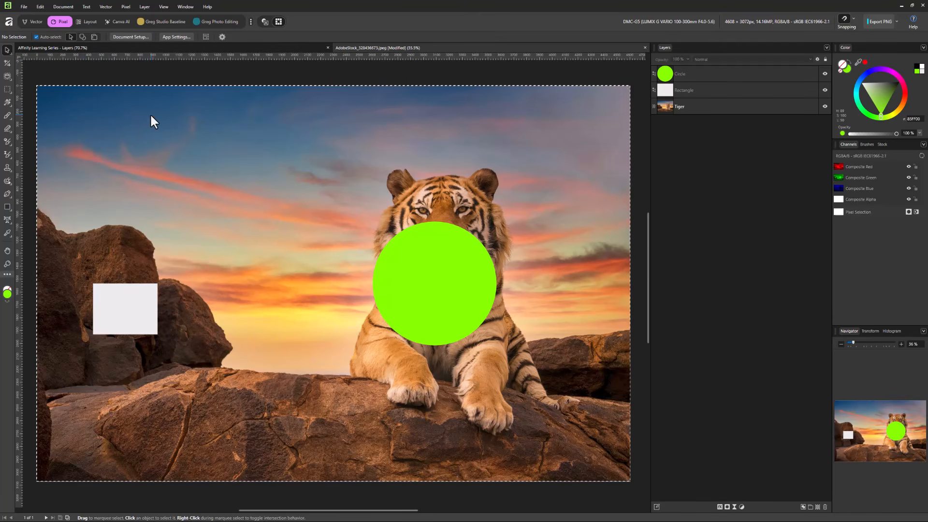
# Step: Load the Rectangle's and the Circle's outline in turn as a pixel selection, and switch between the Tiger, Rectangle and Circle layers
pyautogui.keyDown('ctrl'); pyautogui.click(666, 92); pyautogui.keyUp('ctrl')
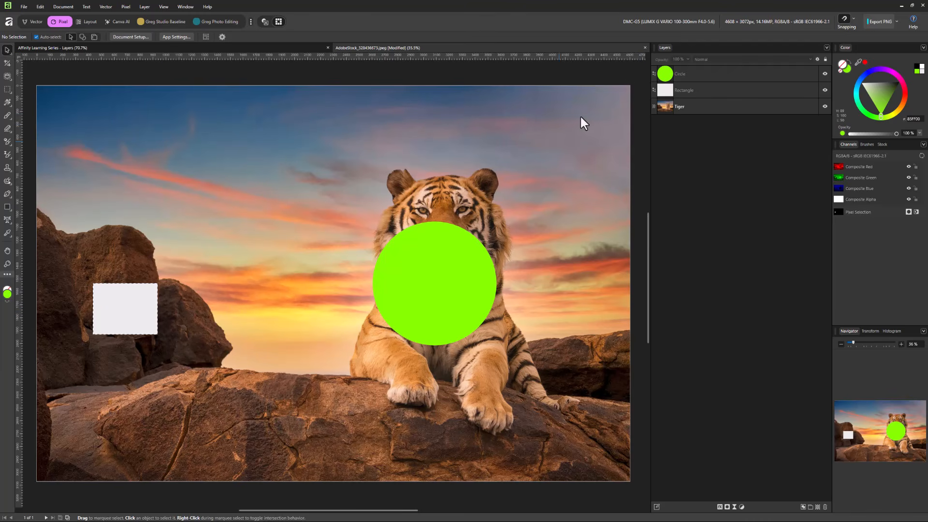
pyautogui.keyDown('ctrl'); pyautogui.click(666, 76); pyautogui.keyUp('ctrl')
pyautogui.click(729, 109)
pyautogui.click(723, 90)
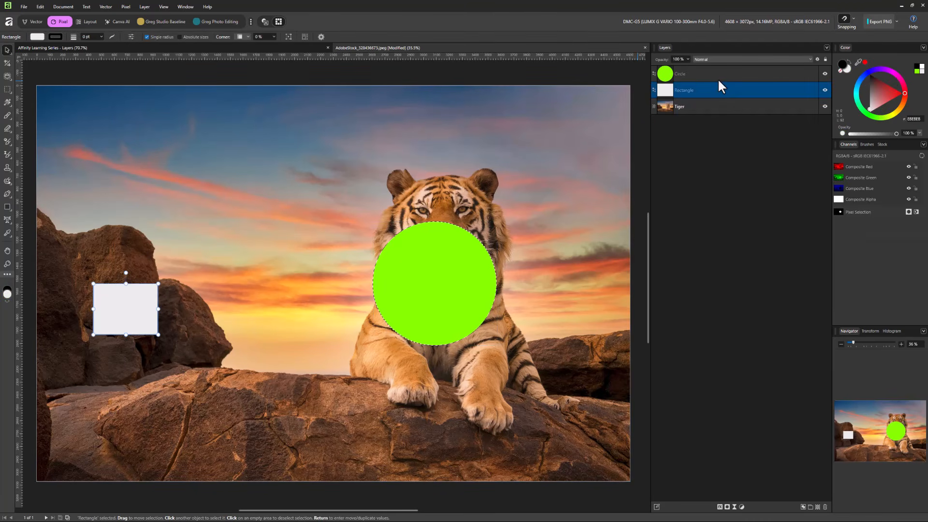
pyautogui.click(718, 71)
pyautogui.click(703, 107)
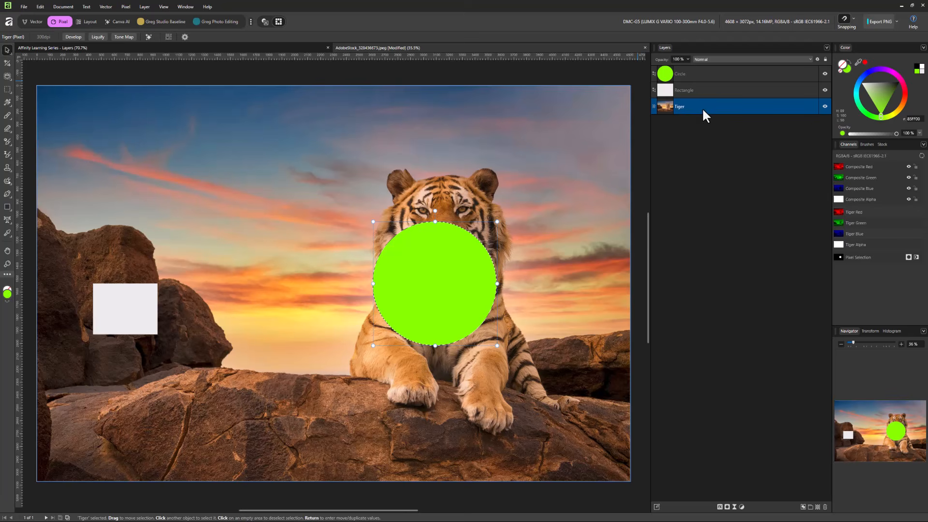
# Step: Load the Rectangle's outline as a pixel selection on the Tiger layer, and paste a copy of that area as a new layer
pyautogui.keyDown('ctrl'); pyautogui.click(665, 93); pyautogui.keyUp('ctrl')
pyautogui.click(40, 7)
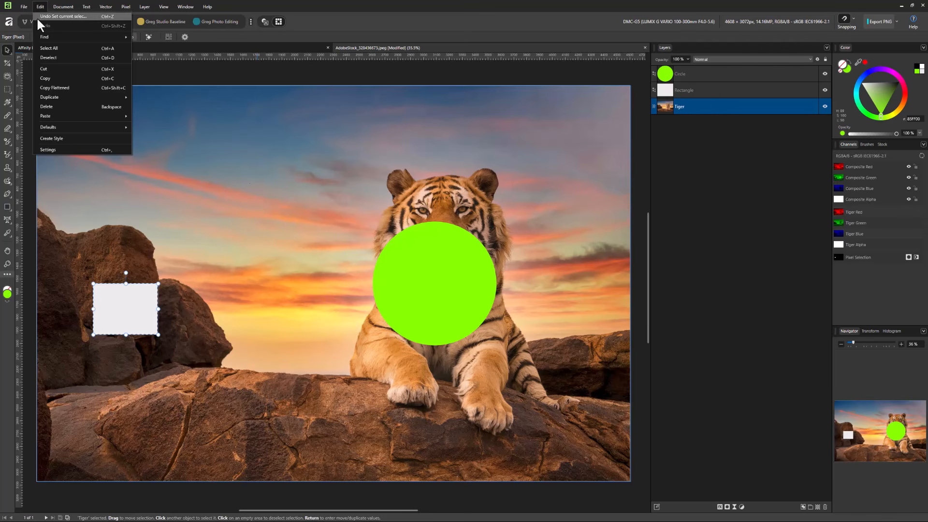
pyautogui.click(73, 78)
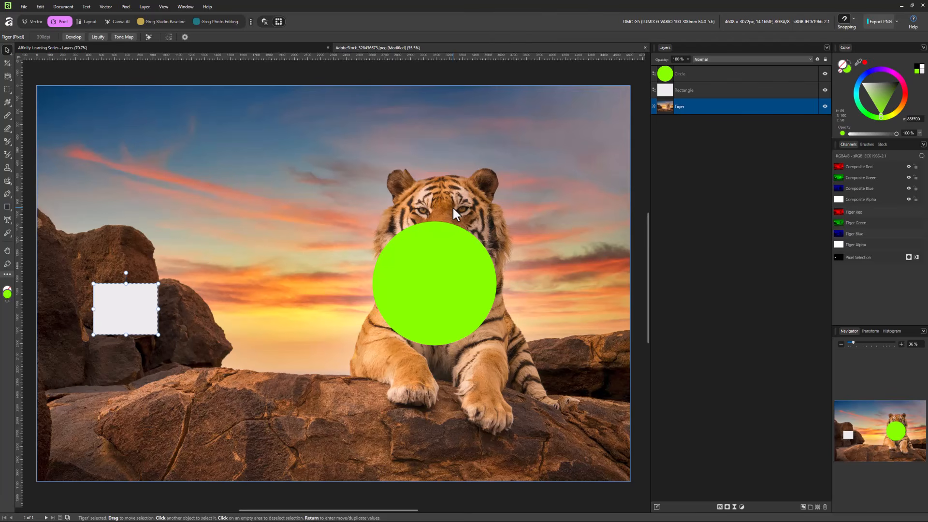
pyautogui.hotkey('ctrl', 'v')
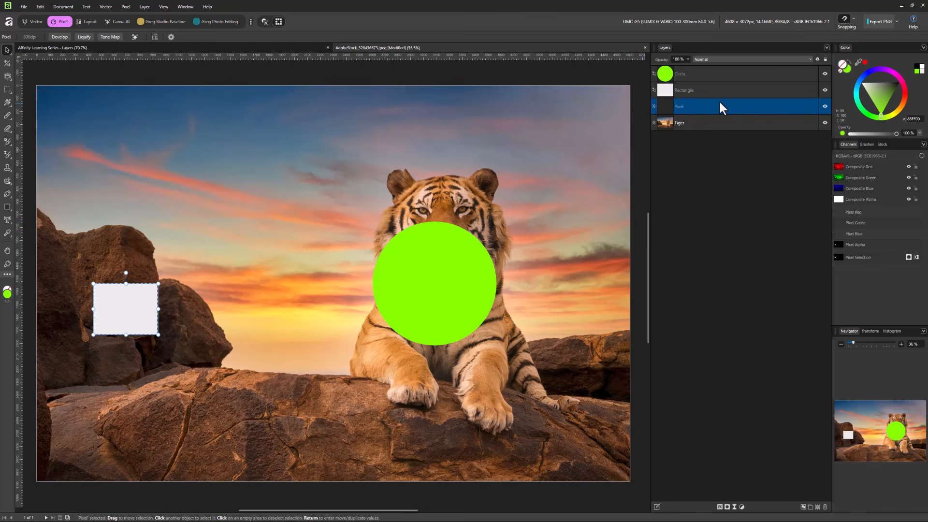
# Step: With the Rectangle layer hidden, move the pasted rock layer to the top of the stack and its piece into the sky above the rocks
pyautogui.moveTo(698, 109); pyautogui.dragTo(704, 65)
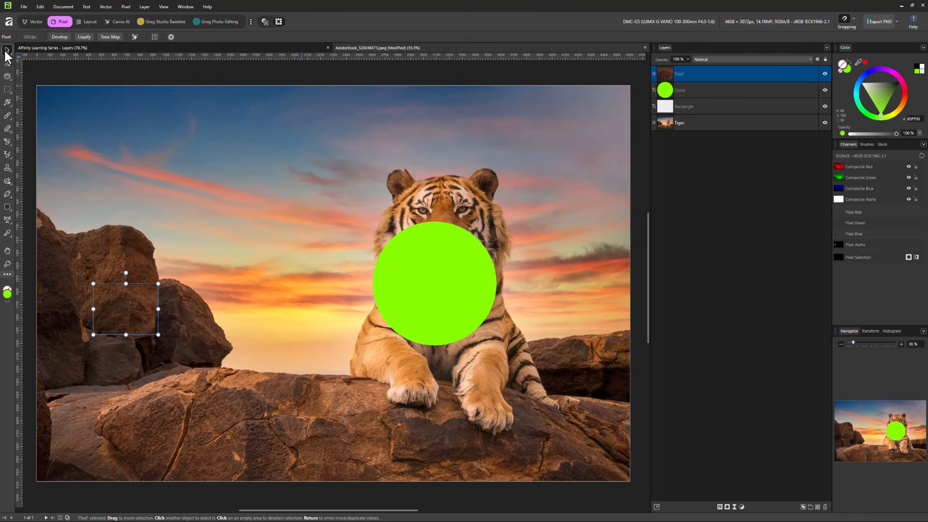
pyautogui.moveTo(136, 312); pyautogui.dragTo(274, 209)
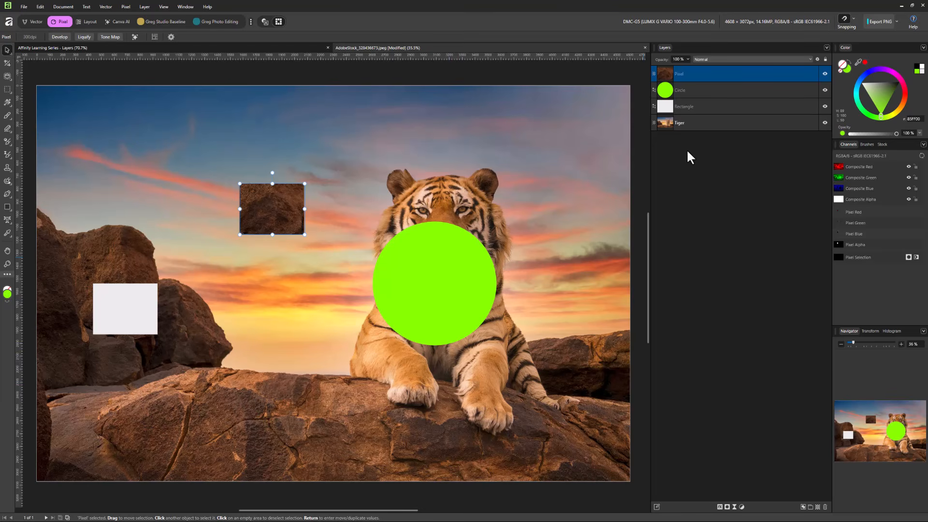
pyautogui.click(825, 106)
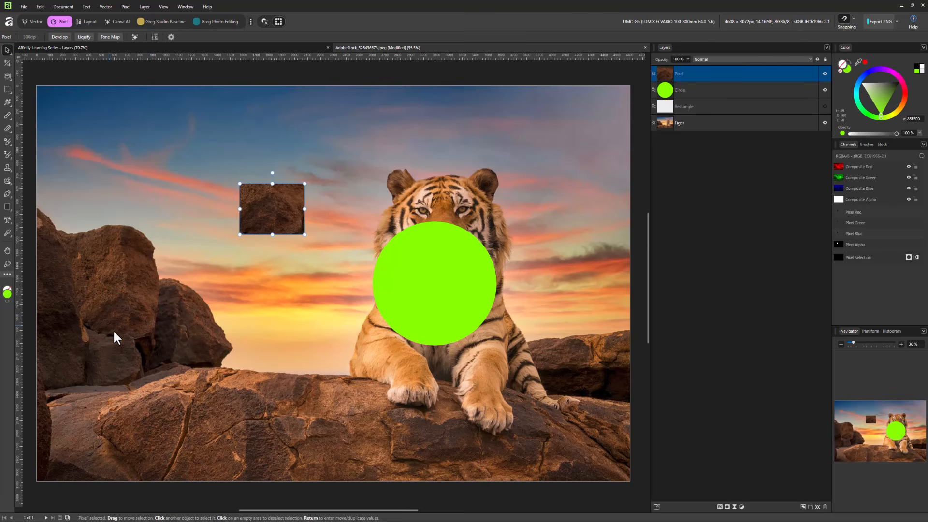
pyautogui.moveTo(253, 233); pyautogui.dragTo(273, 174)
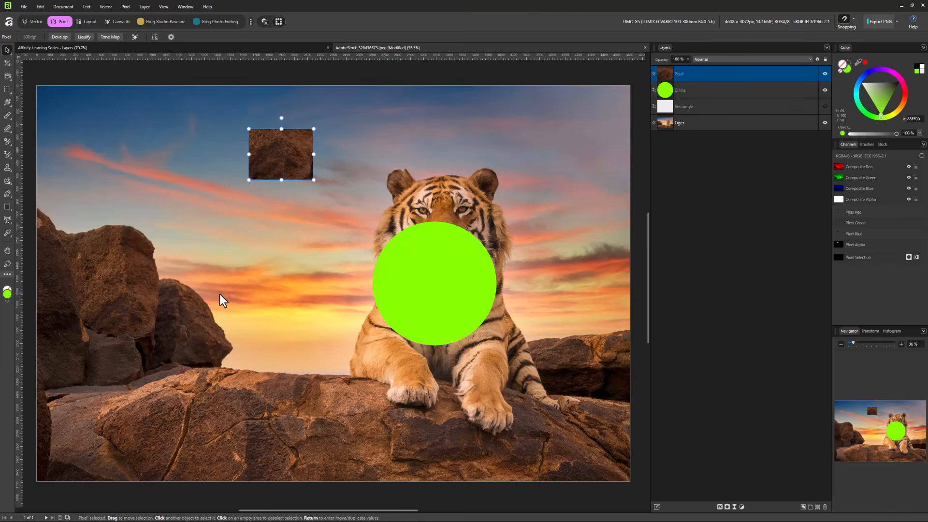
# Step: Move the green circle over the tiger's face, load its outline as a pixel selection and hide the Circle layer
pyautogui.click(698, 125)
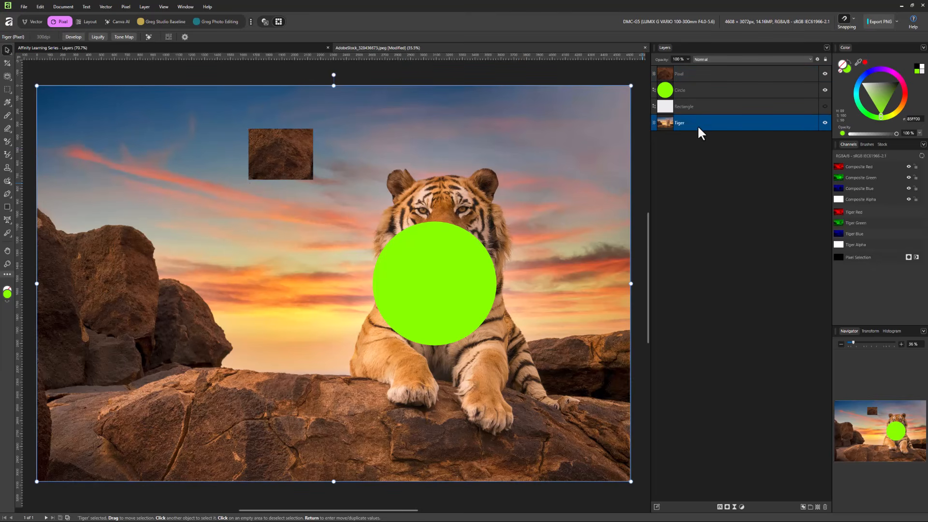
pyautogui.click(676, 90)
pyautogui.moveTo(425, 312); pyautogui.dragTo(436, 240)
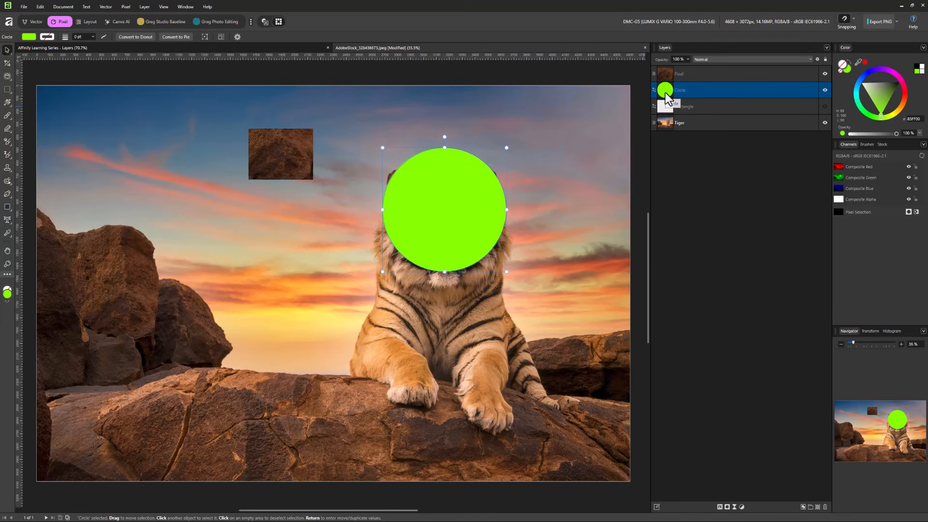
pyautogui.click(826, 92)
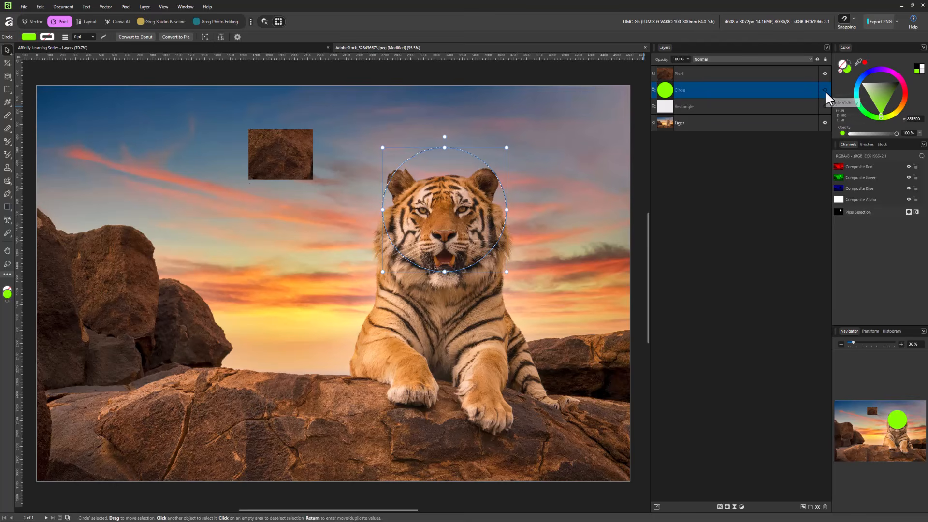
# Step: Cut the circular face area from the Tiger layer, paste it as a new layer and move the deselected piece beside the tiger
pyautogui.click(686, 123)
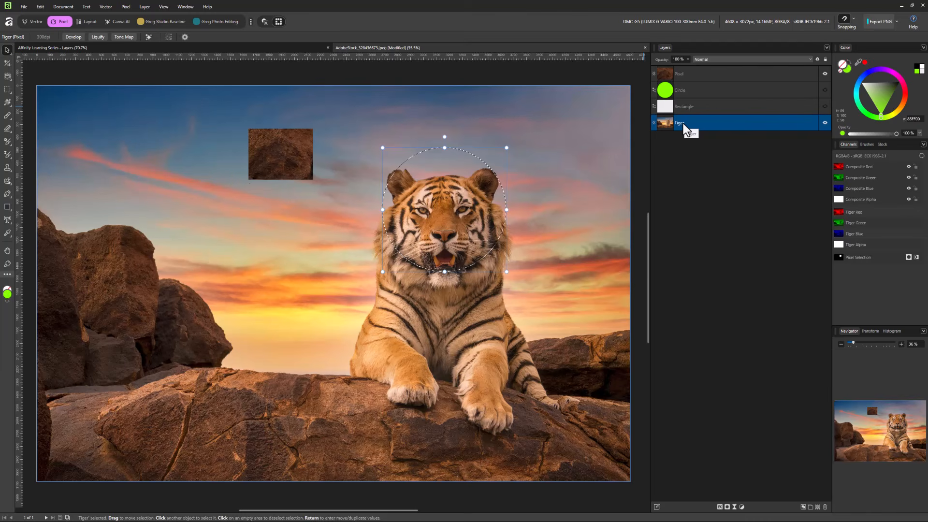
pyautogui.press('Delete')
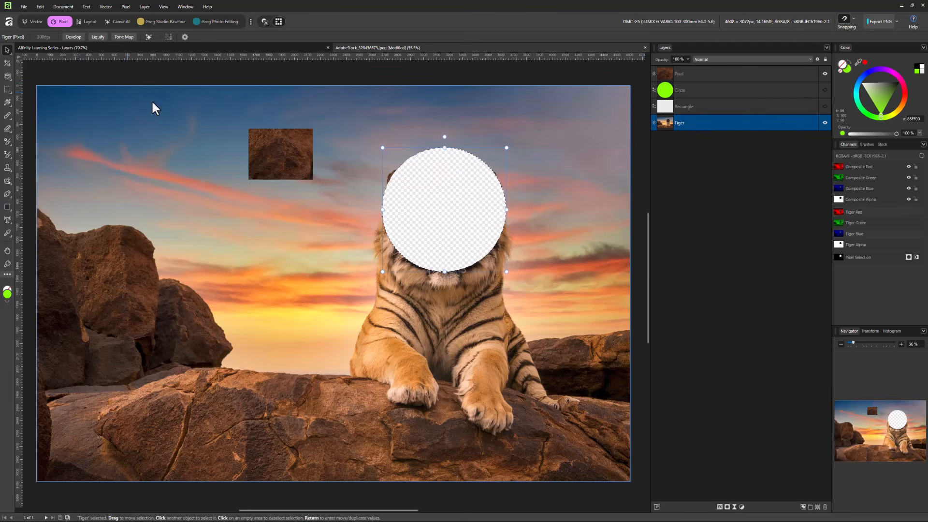
pyautogui.hotkey('ctrl', 'v')
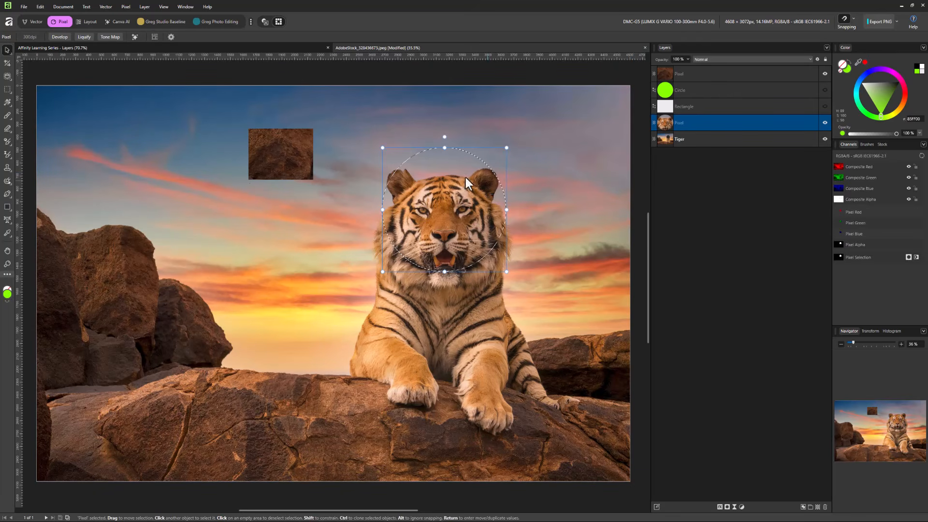
pyautogui.hotkey('ctrl', 'd')
pyautogui.moveTo(401, 220); pyautogui.dragTo(269, 289)
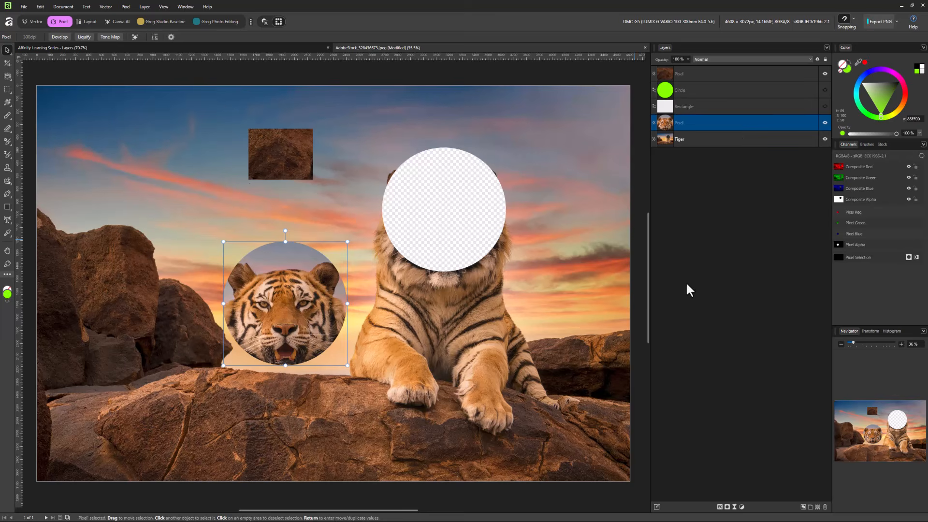
# Step: Undo the cut, paste, move and hide edits back to the original Circle, Rectangle and Tiger layers, and clear the selection
pyautogui.hotkey('ctrl', 'z')
pyautogui.hotkey('ctrl', 'z')
pyautogui.hotkey('ctrl', 'z')
pyautogui.hotkey('ctrl', 'z')
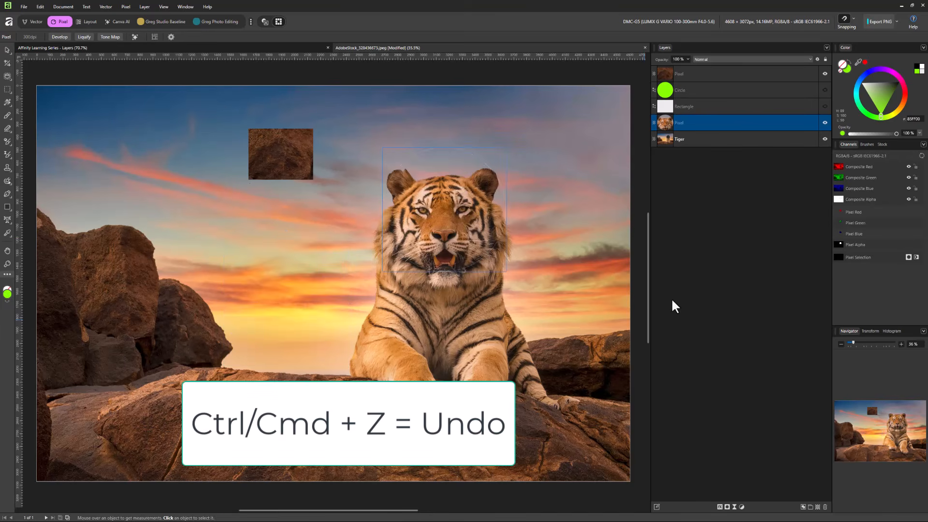
pyautogui.hotkey('ctrl', 'z')
pyautogui.hotkey('ctrl', 'z')
pyautogui.hotkey('ctrl', 'z')
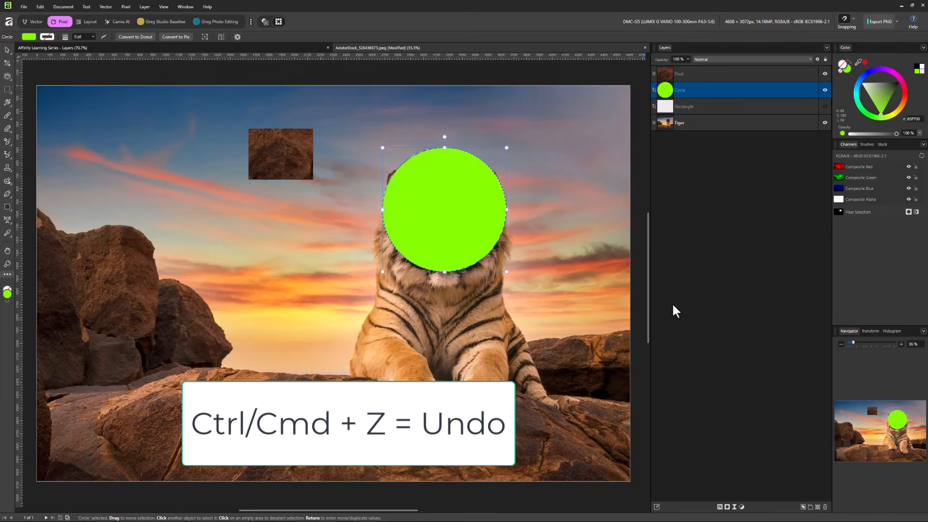
pyautogui.hotkey('ctrl', 'z')
pyautogui.hotkey('ctrl', 'z')
pyautogui.hotkey('ctrl', 'z')
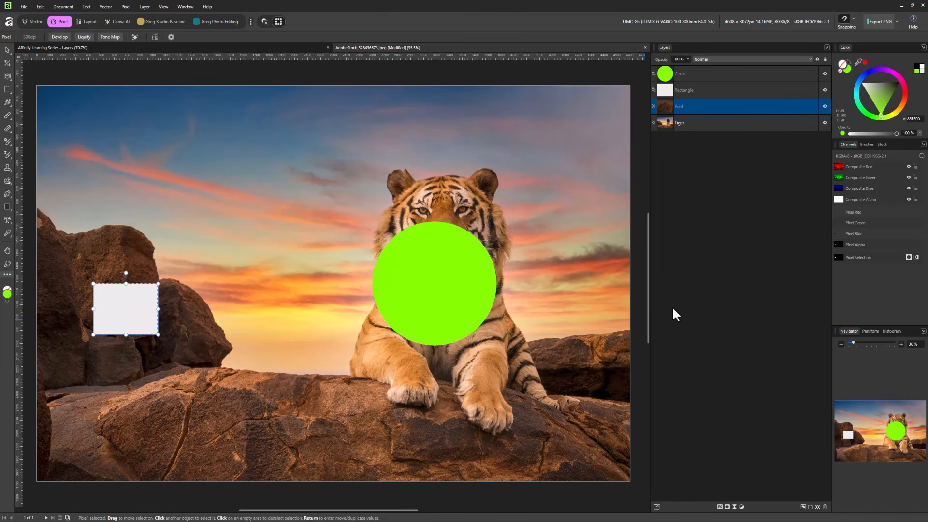
pyautogui.hotkey('ctrl', 'z')
pyautogui.click(670, 306)
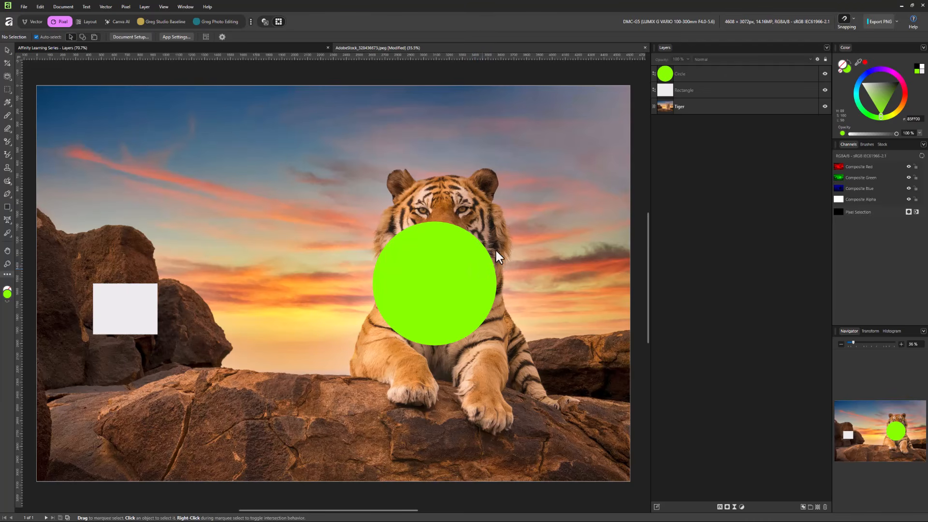
# Step: Delete the Rectangle and Circle layers together, keeping only the Tiger layer
pyautogui.click(675, 90)
pyautogui.keyDown('shift'); pyautogui.click(678, 72); pyautogui.keyUp('shift')
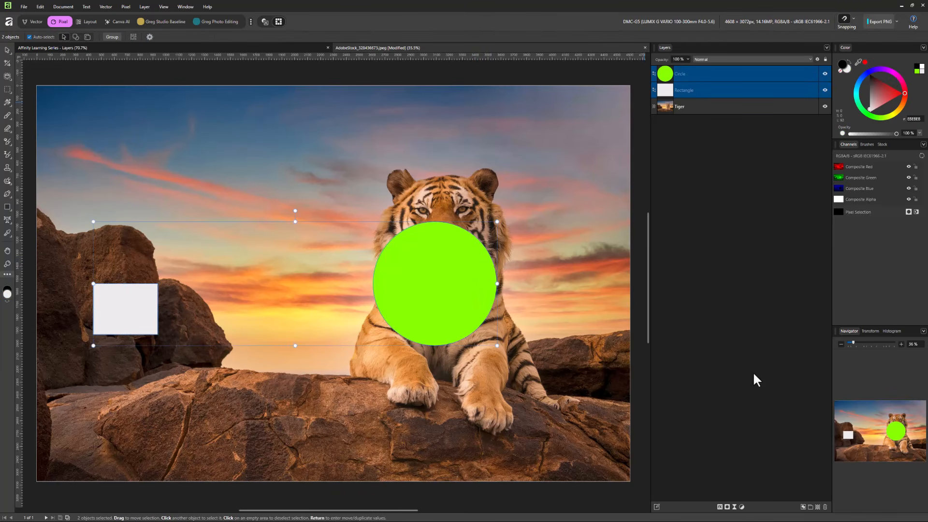
pyautogui.click(825, 507)
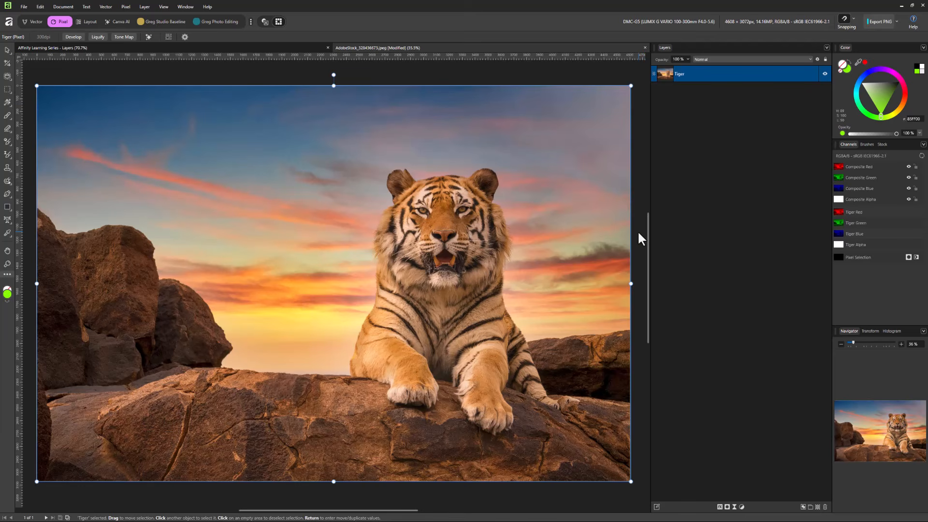
# Step: Place the parchment texture image "Untitled design (2)" from the makeup folder, starting at the canvas's upper corner and spanning its full width
pyautogui.press('m')
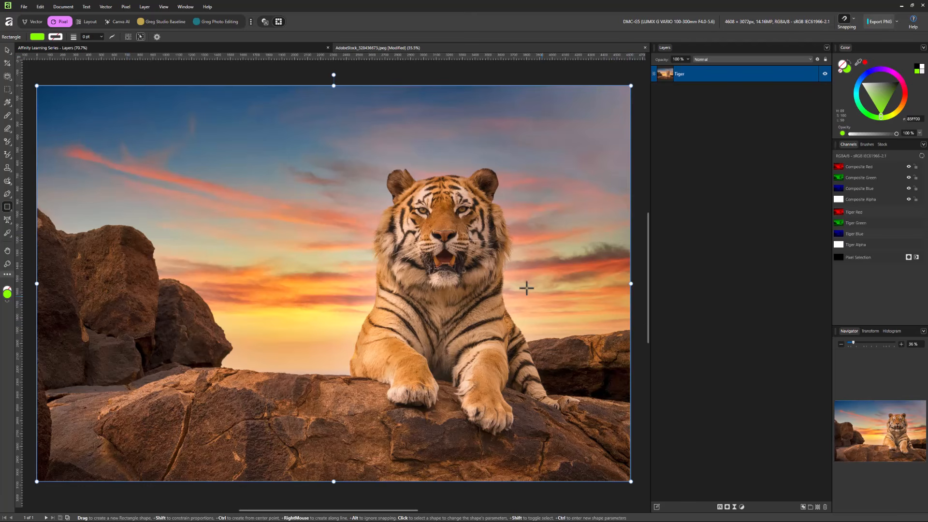
pyautogui.click(21, 6)
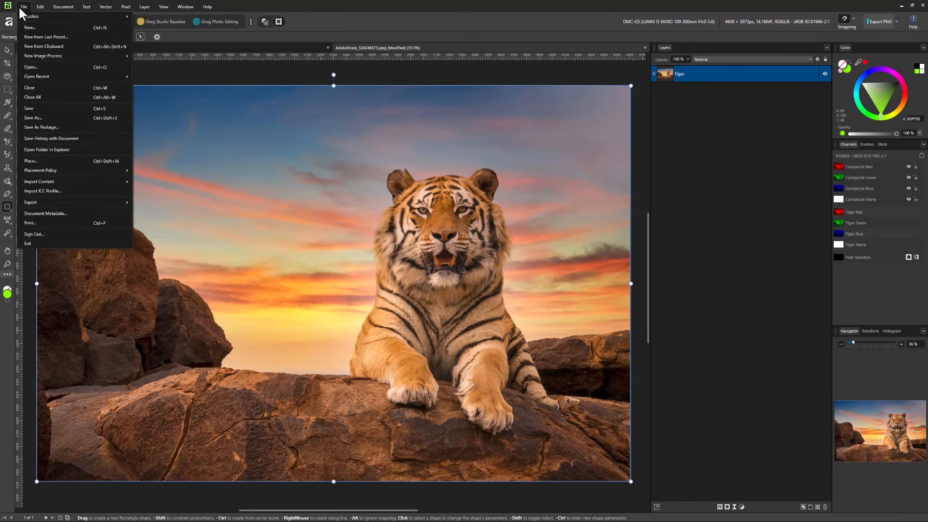
pyautogui.click(53, 158)
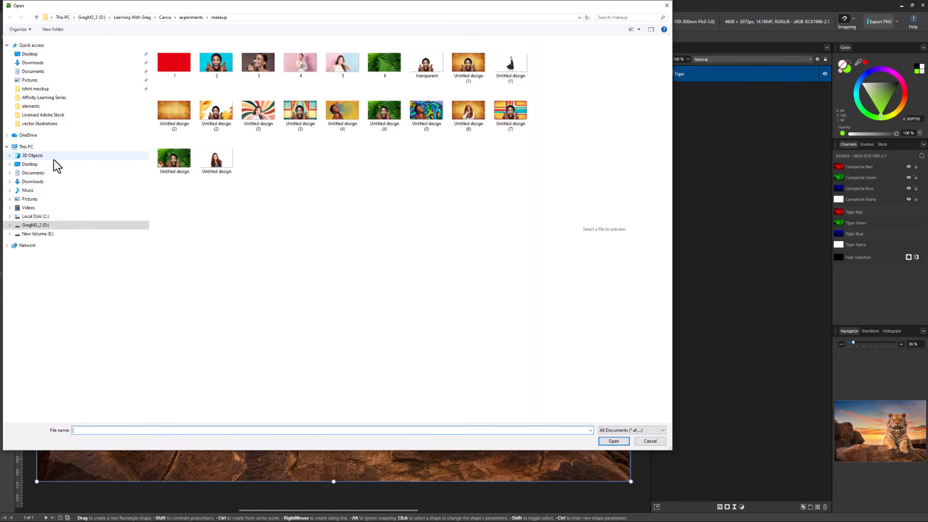
pyautogui.click(167, 111)
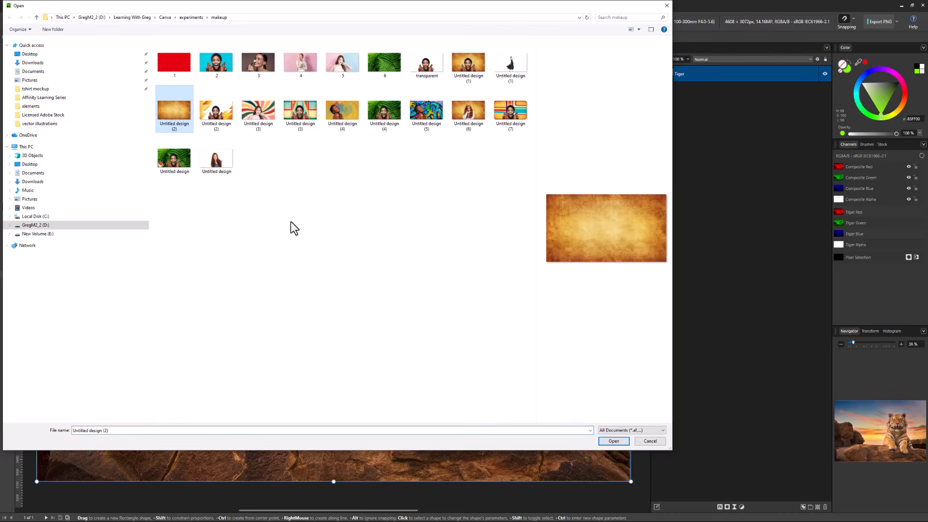
pyautogui.click(614, 441)
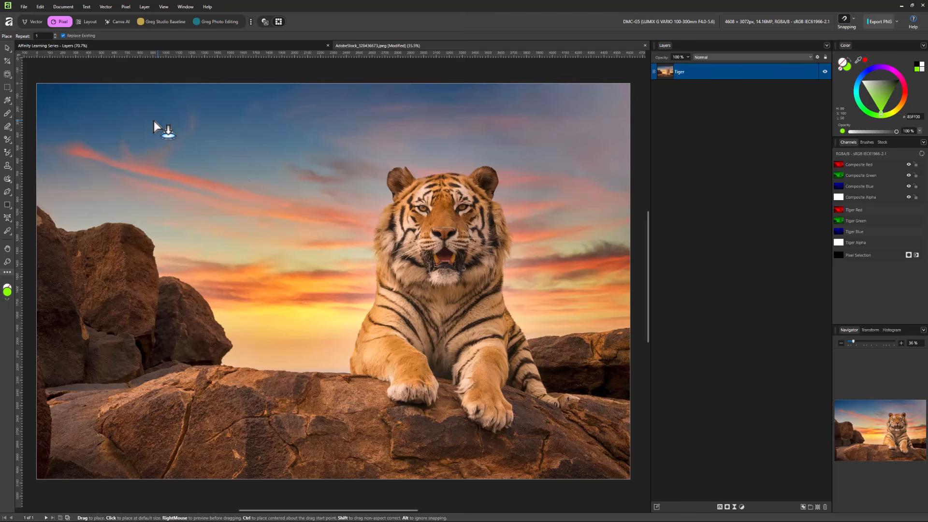
pyautogui.moveTo(37, 83); pyautogui.dragTo(630, 419)
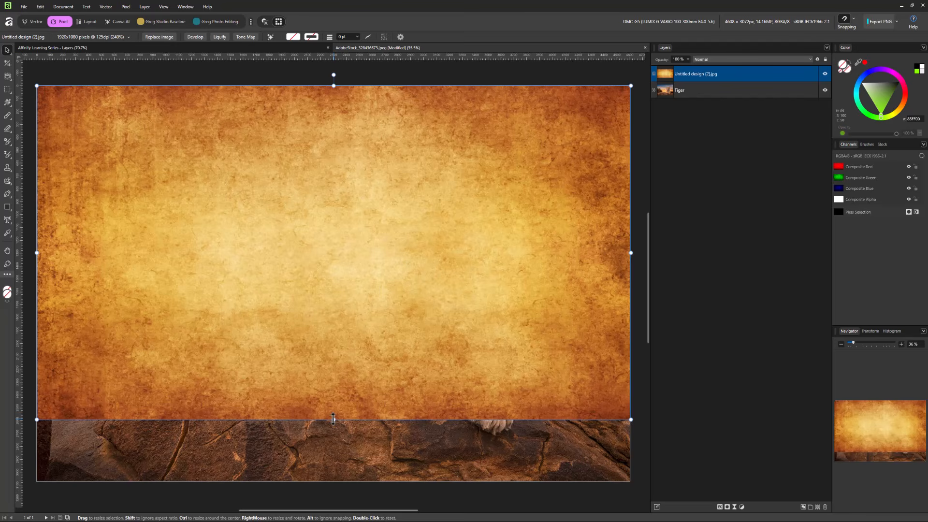
# Step: Stretch the texture image's lower edge down to the bottom of the canvas so it covers the whole photo
pyautogui.moveTo(333, 419); pyautogui.dragTo(333, 443)
pyautogui.hotkey('ctrl', 'z')
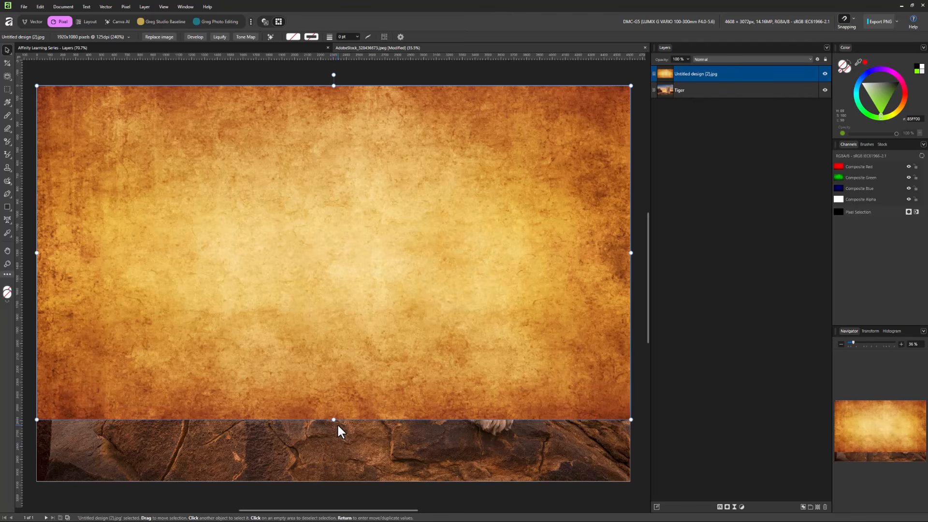
pyautogui.moveTo(334, 420); pyautogui.dragTo(333, 481)
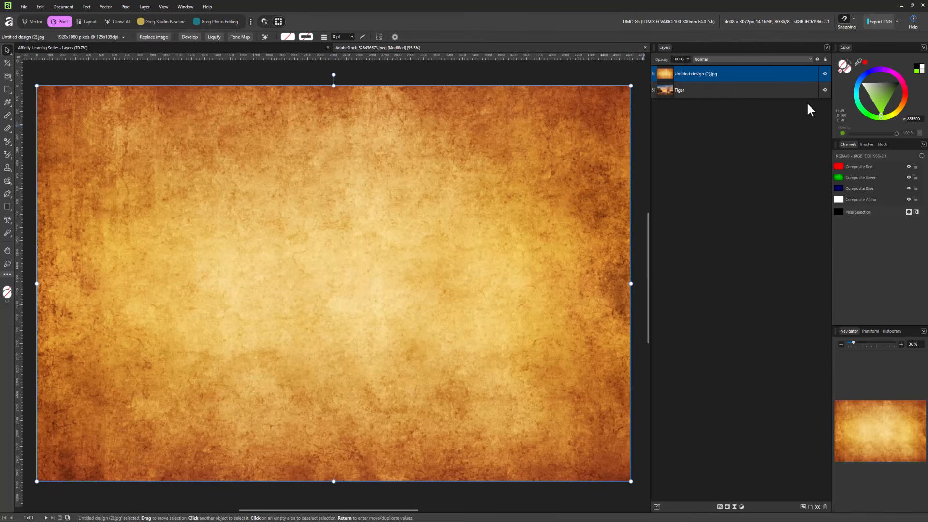
# Step: Toggle the texture layer's visibility off and on twice to compare it with the tiger photo underneath
pyautogui.click(822, 73)
pyautogui.click(823, 73)
pyautogui.click(823, 74)
pyautogui.click(822, 74)
# Step: Set the texture layer's blend mode to Overlay, and toggle the layer off and on to compare the effect
pyautogui.click(693, 90)
pyautogui.click(689, 77)
pyautogui.click(760, 60)
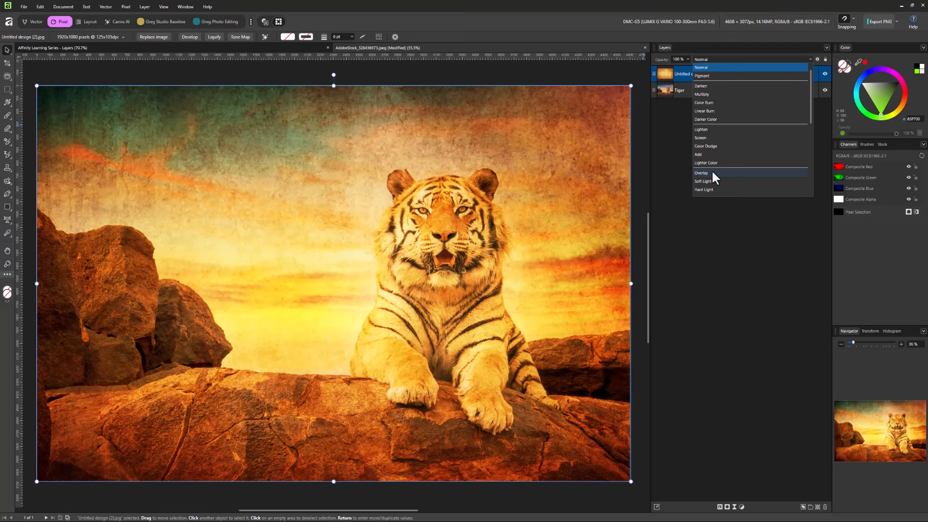
pyautogui.click(712, 174)
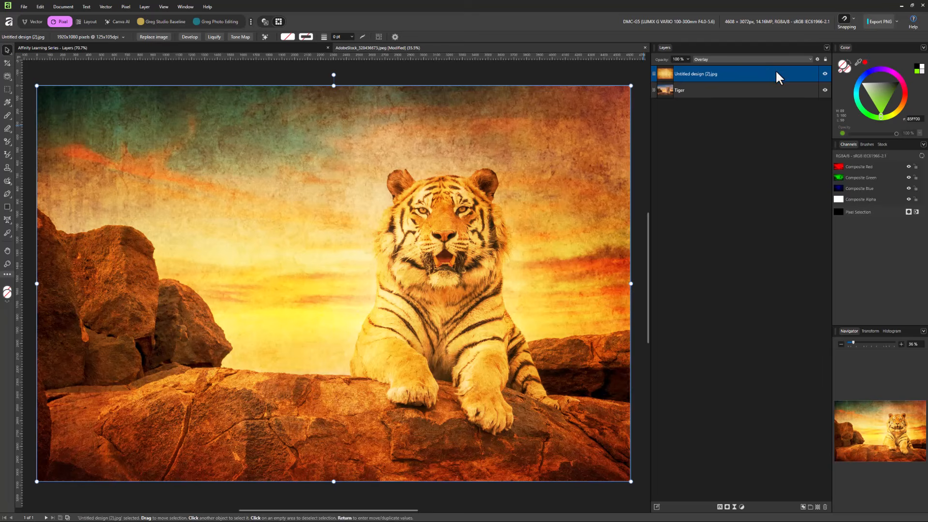
pyautogui.click(825, 74)
pyautogui.click(827, 79)
# Step: Try the Hard Light blend mode on the texture layer, preview other modes, and return the layer to Overlay
pyautogui.click(795, 60)
pyautogui.click(737, 91)
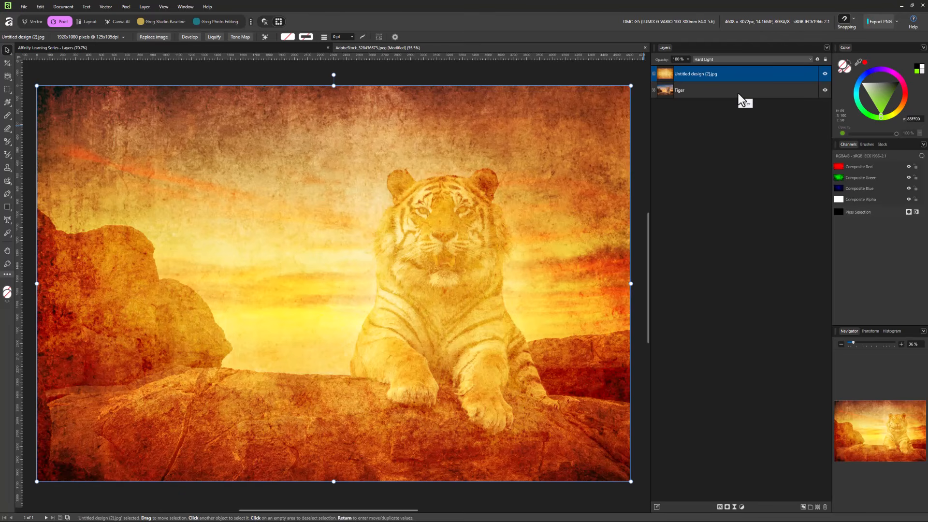
pyautogui.click(754, 59)
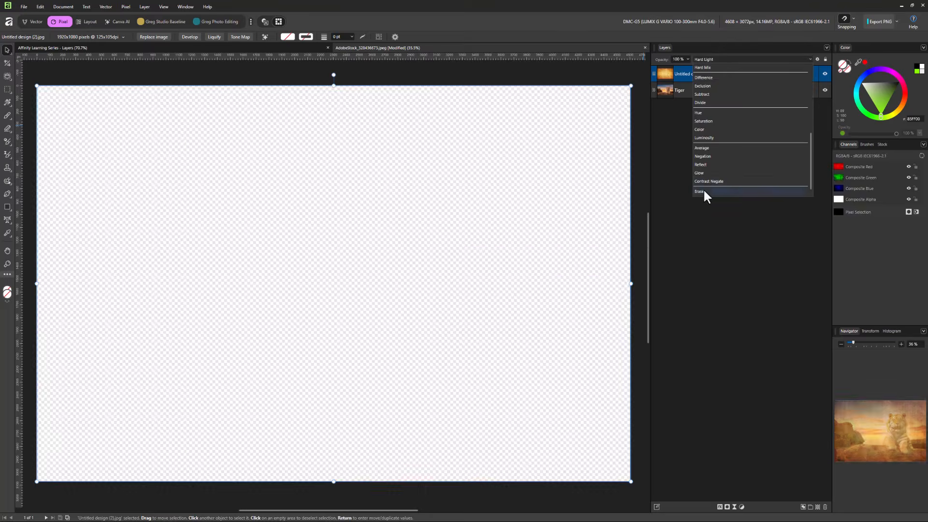
pyautogui.scroll(3, 707, 168)
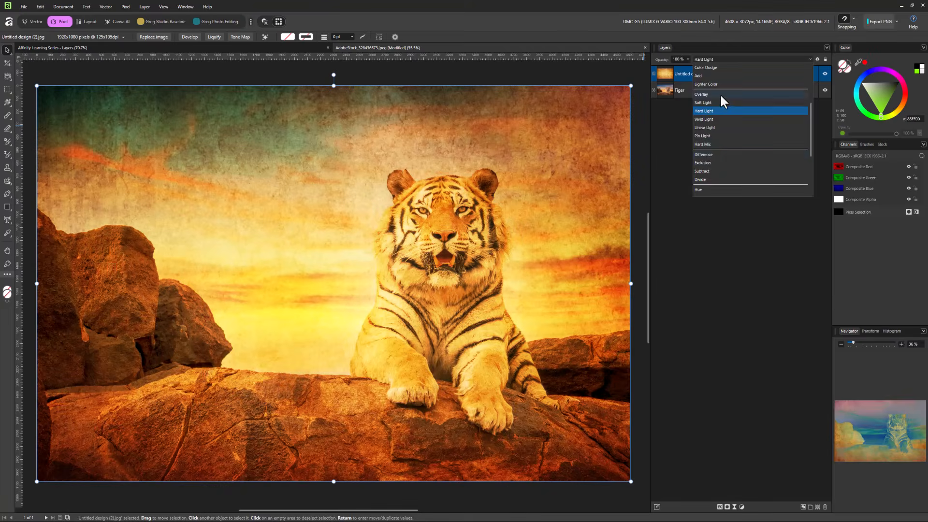
pyautogui.click(720, 95)
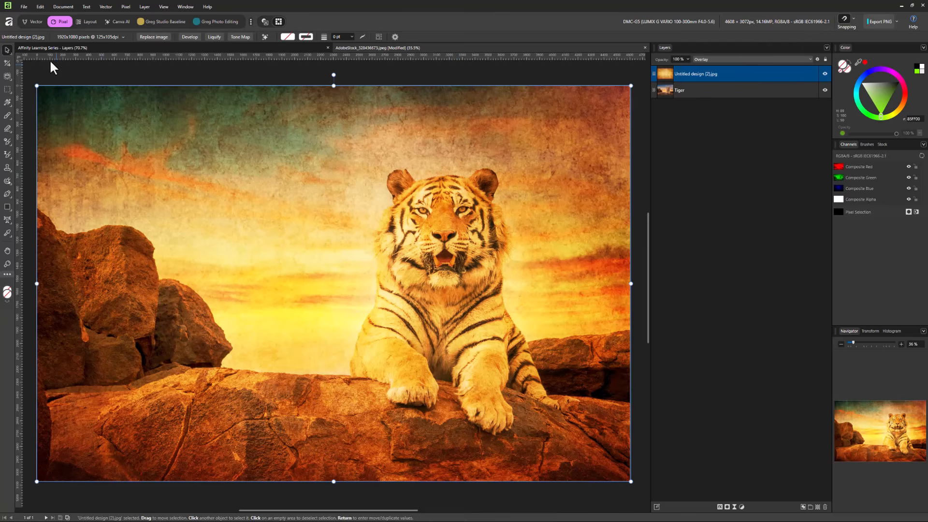
# Step: Shift the texture layer away from the canvas edges and move it back to cover the whole photo
pyautogui.moveTo(342, 189); pyautogui.dragTo(497, 243)
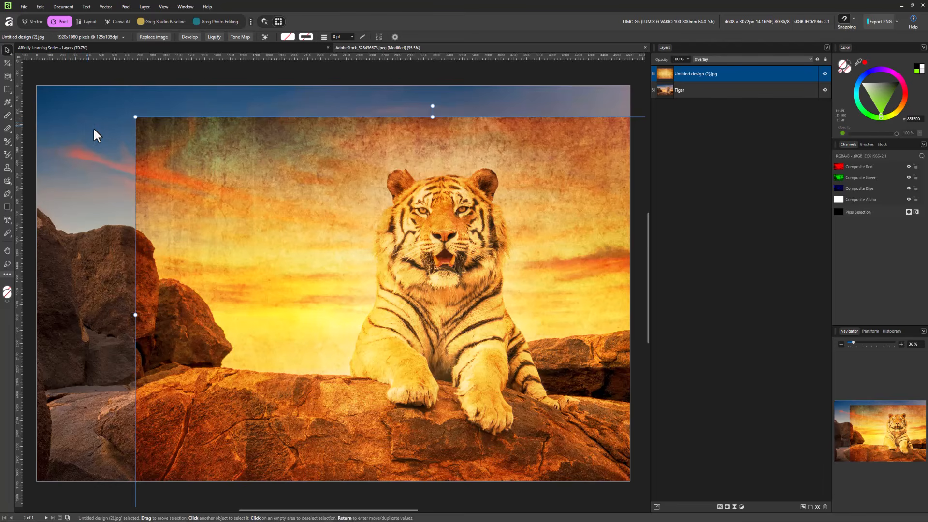
pyautogui.moveTo(343, 215); pyautogui.dragTo(242, 178)
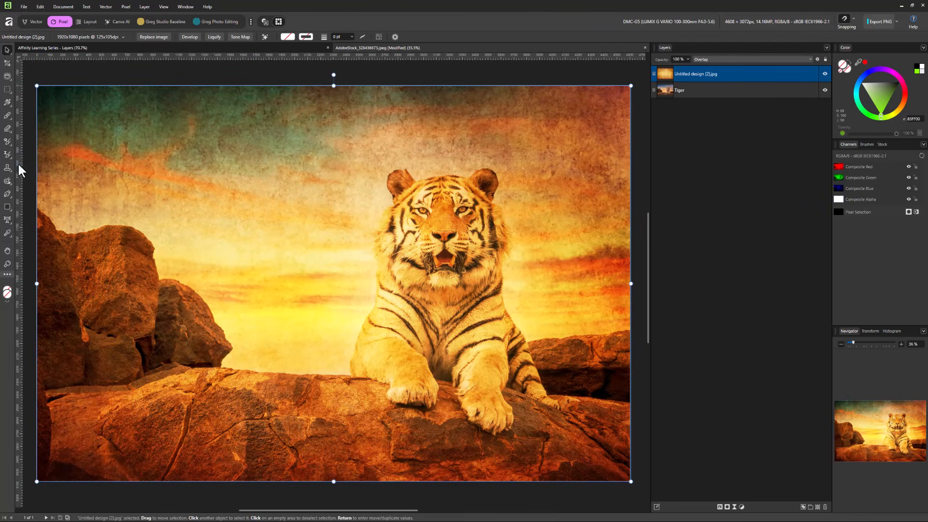
# Step: Draw a filled circle with the Ellipse Tool over the middle of the photo, covering most of the tiger's face
pyautogui.click(11, 206)
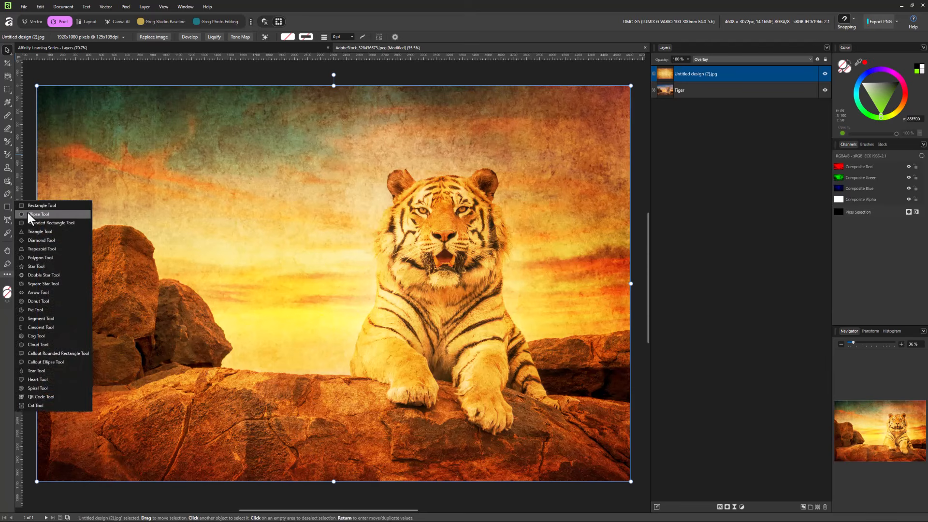
pyautogui.click(28, 214)
pyautogui.moveTo(256, 143); pyautogui.dragTo(443, 340)
pyautogui.moveTo(470, 371); pyautogui.dragTo(472, 370)
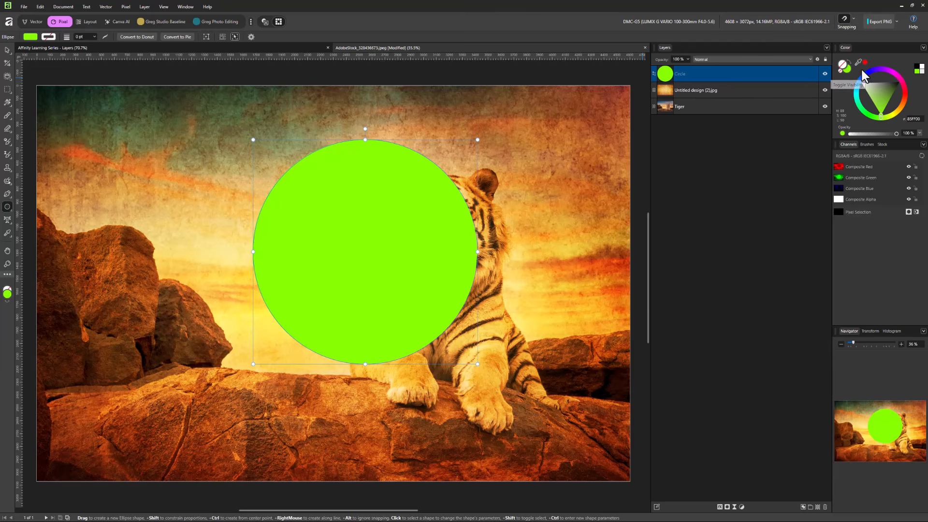
# Step: Group the texture and Tiger layers, and nest the group inside the Circle layer so the circle clips it
pyautogui.click(690, 91)
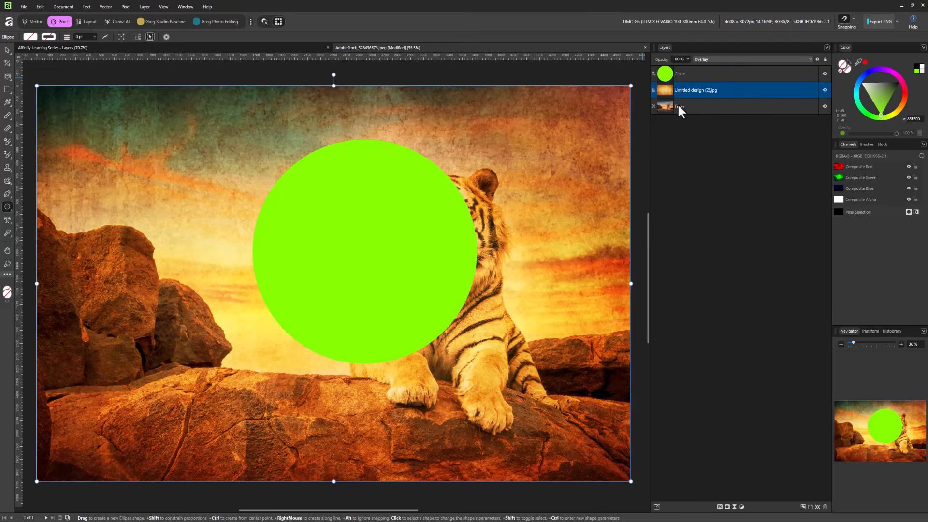
pyautogui.keyDown('shift'); pyautogui.click(679, 109); pyautogui.keyUp('shift')
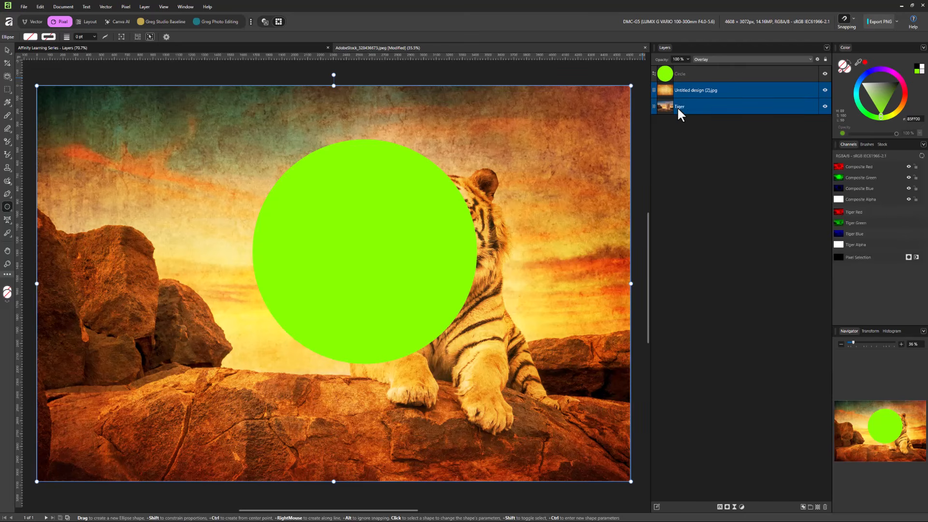
pyautogui.hotkey('ctrl', 'g')
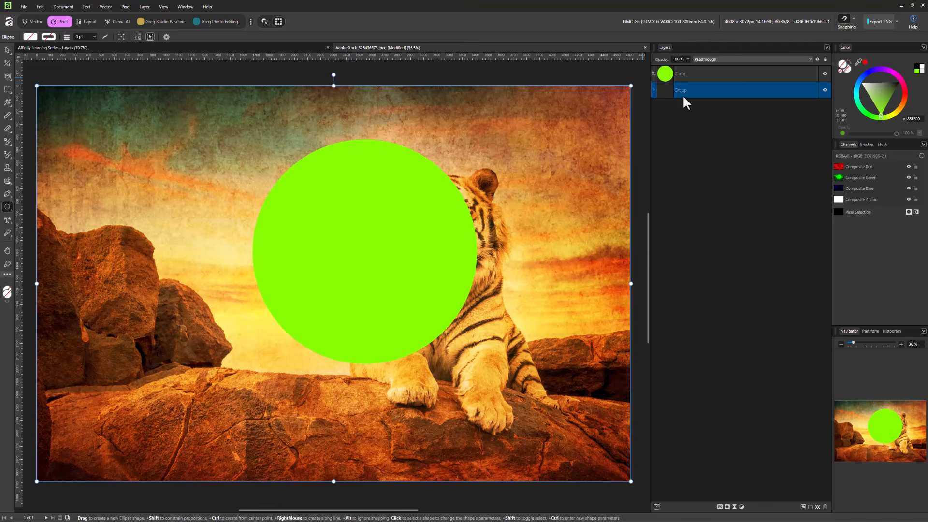
pyautogui.moveTo(684, 95); pyautogui.dragTo(692, 73)
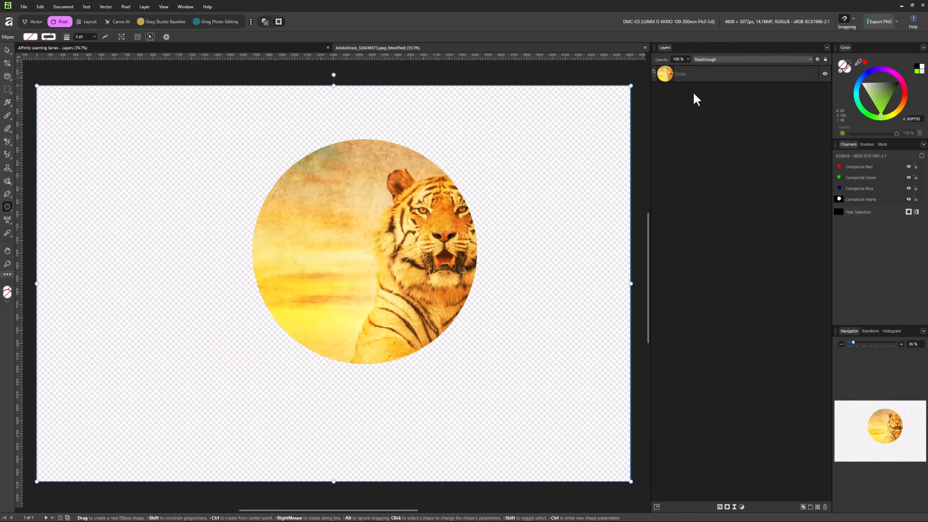
# Step: Move the nested Tiger layer sideways to centre the face within the circle, and shift the nested texture layer slightly upward
pyautogui.click(654, 75)
pyautogui.click(656, 90)
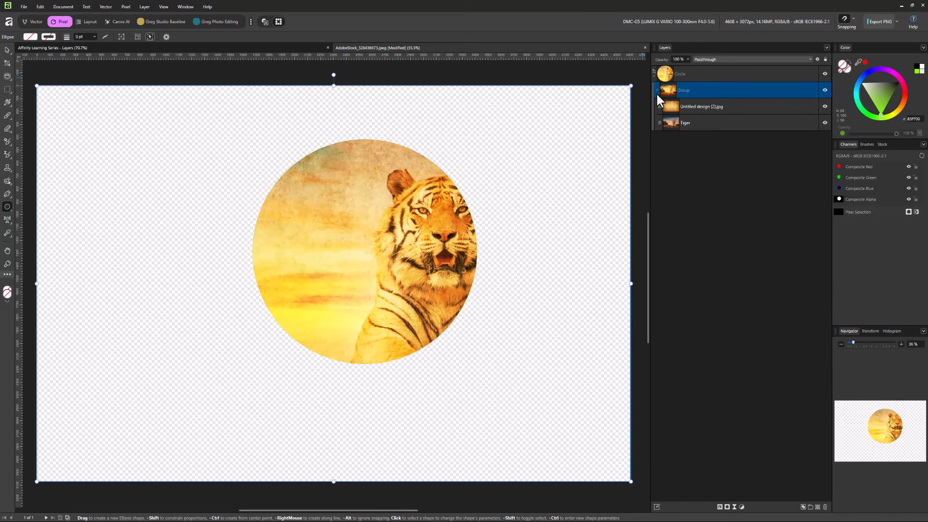
pyautogui.click(674, 123)
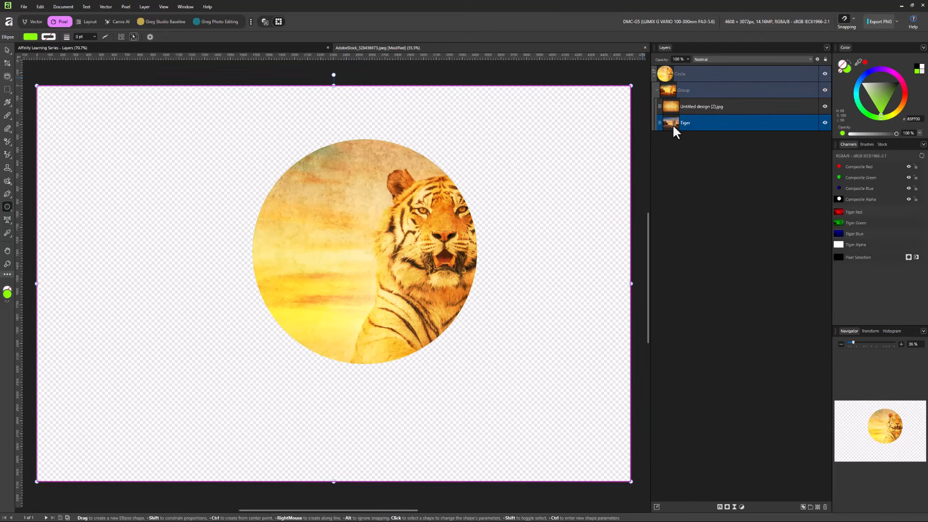
pyautogui.click(7, 50)
pyautogui.moveTo(414, 259); pyautogui.dragTo(335, 260)
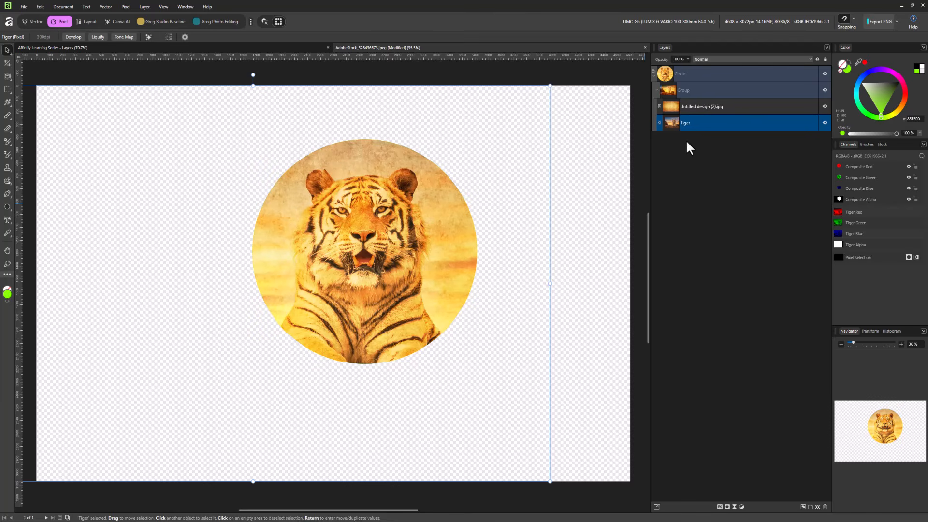
pyautogui.click(668, 109)
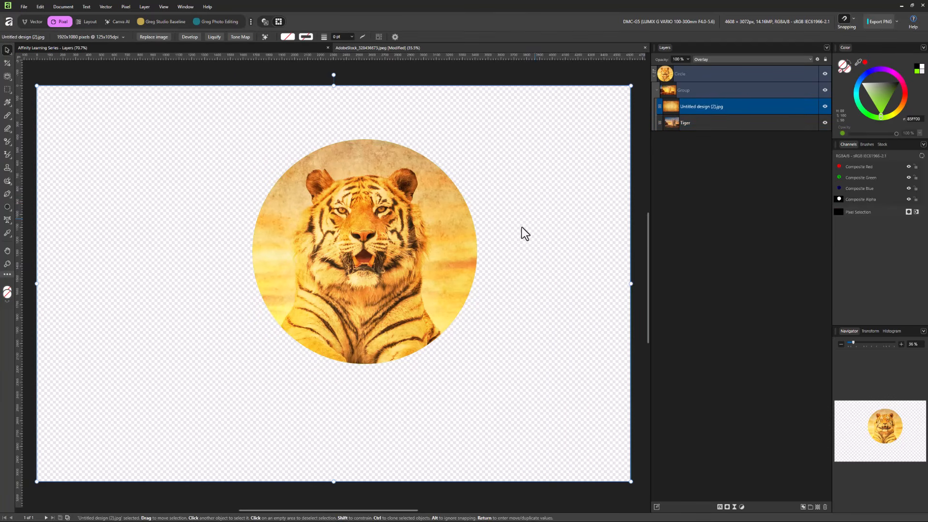
pyautogui.moveTo(298, 242); pyautogui.dragTo(305, 219)
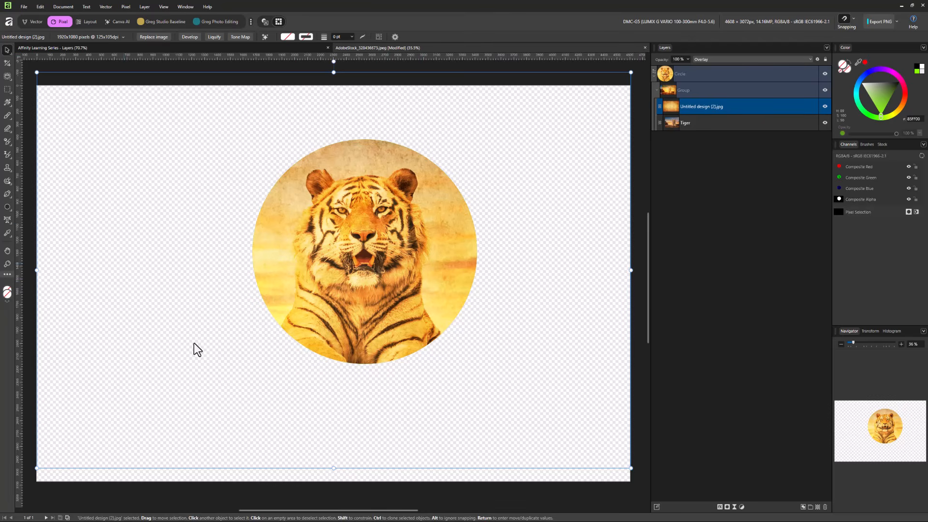
# Step: Duplicate the nested texture layer, move the copy out beneath the Circle layer, and align it with the canvas as a background
pyautogui.rightClick(703, 108)
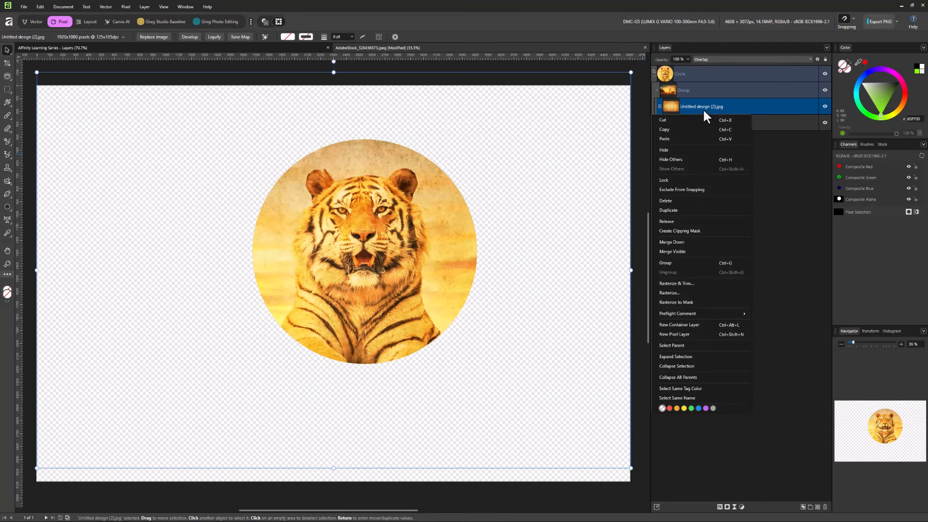
pyautogui.click(694, 210)
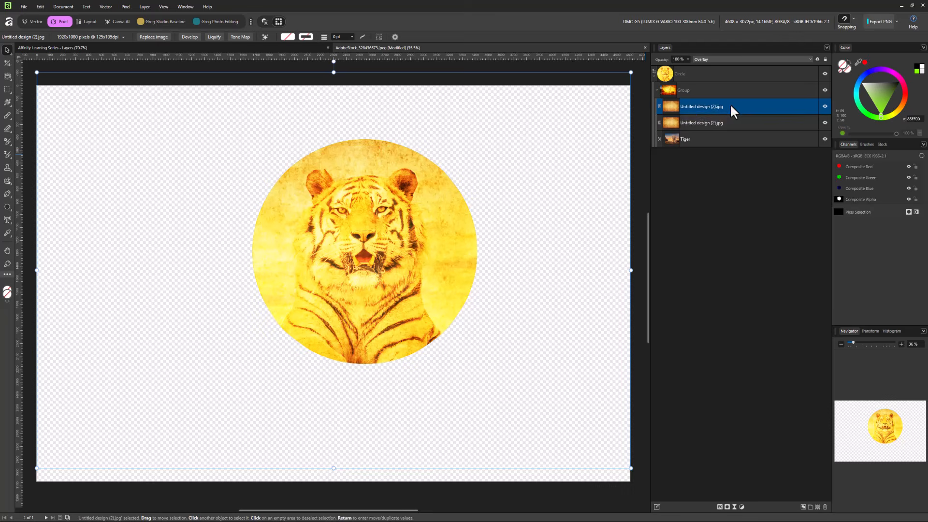
pyautogui.moveTo(730, 103); pyautogui.dragTo(685, 148)
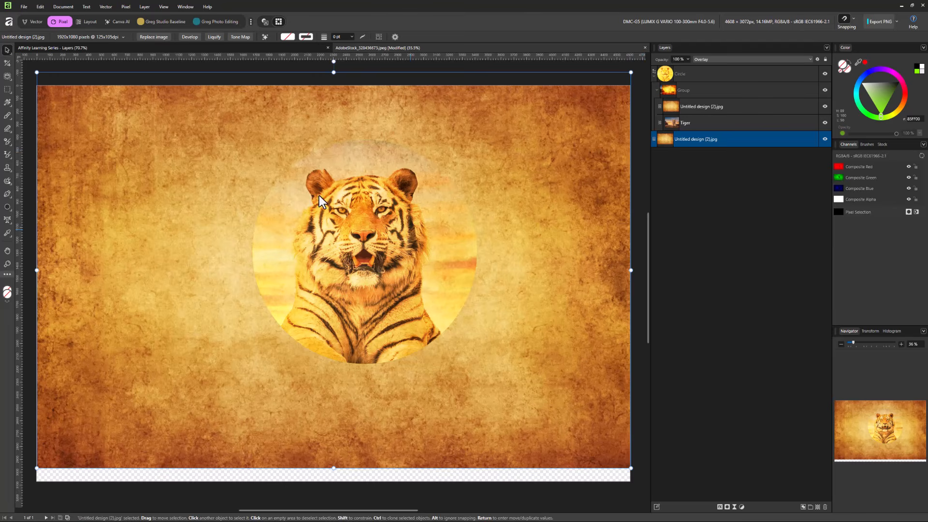
pyautogui.moveTo(114, 135)
pyautogui.mouseDown()
pyautogui.moveTo(113, 152)
pyautogui.moveTo(117, 144)
pyautogui.mouseUp()
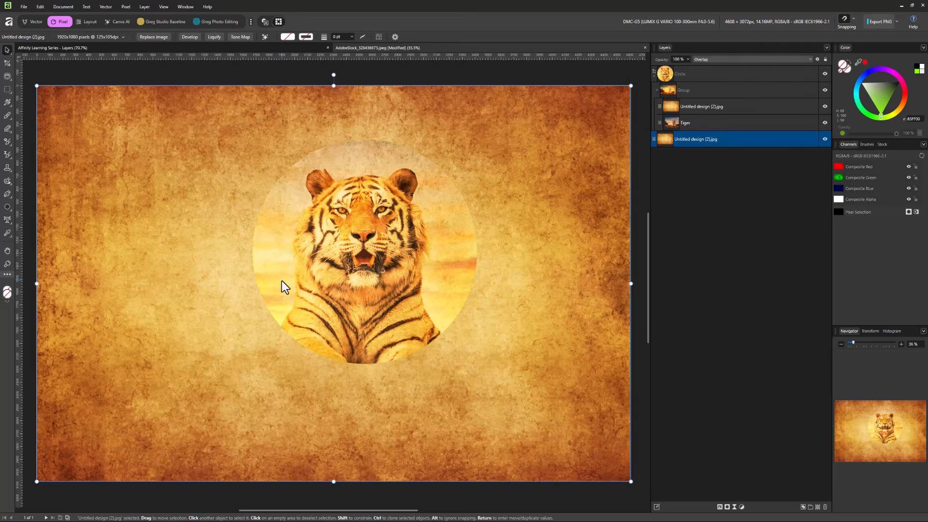
# Step: Move the Circle layer with its clipped tiger slightly to the right over the textured background
pyautogui.click(701, 73)
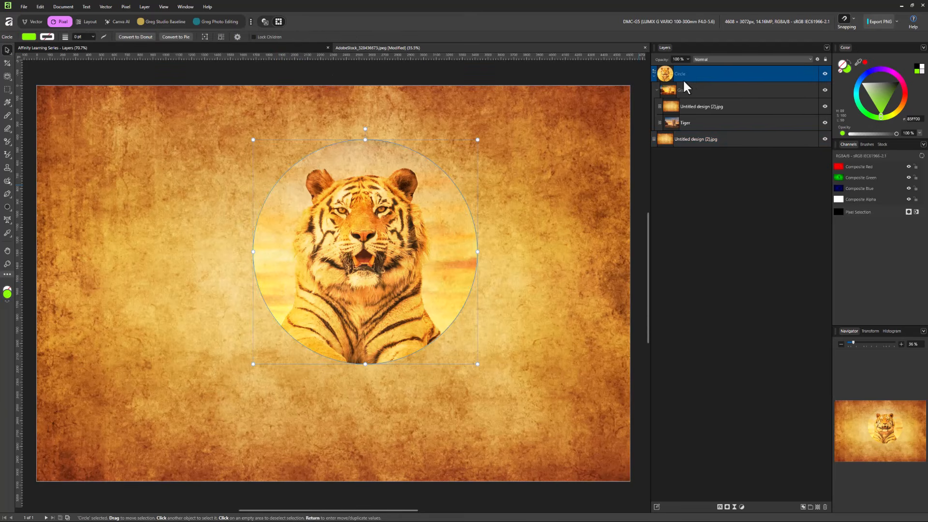
pyautogui.moveTo(419, 220)
pyautogui.mouseDown()
pyautogui.moveTo(364, 210)
pyautogui.moveTo(364, 245)
pyautogui.moveTo(416, 239)
pyautogui.moveTo(436, 220)
pyautogui.mouseUp()
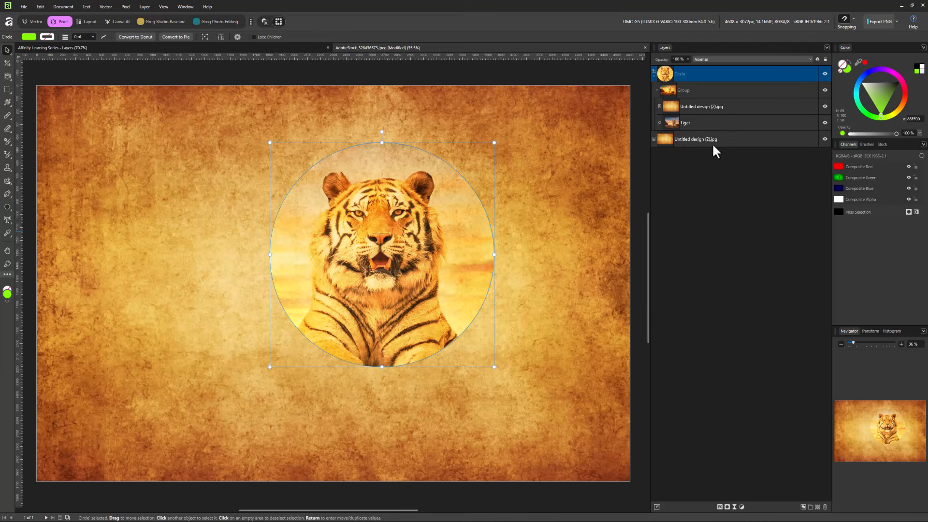
# Step: Select the background texture and Circle layers together, examine the Align options available for them, and clear the selection
pyautogui.click(698, 139)
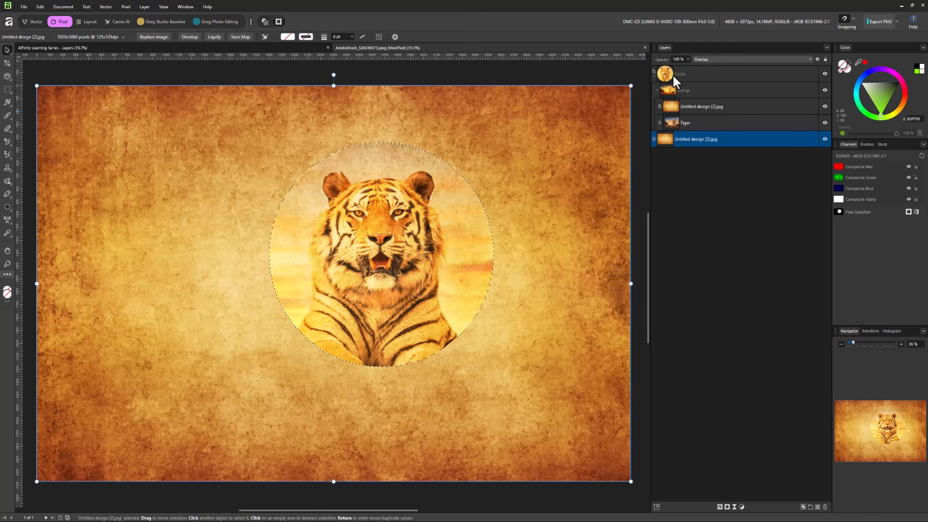
pyautogui.keyDown('ctrl'); pyautogui.click(708, 77); pyautogui.keyUp('ctrl')
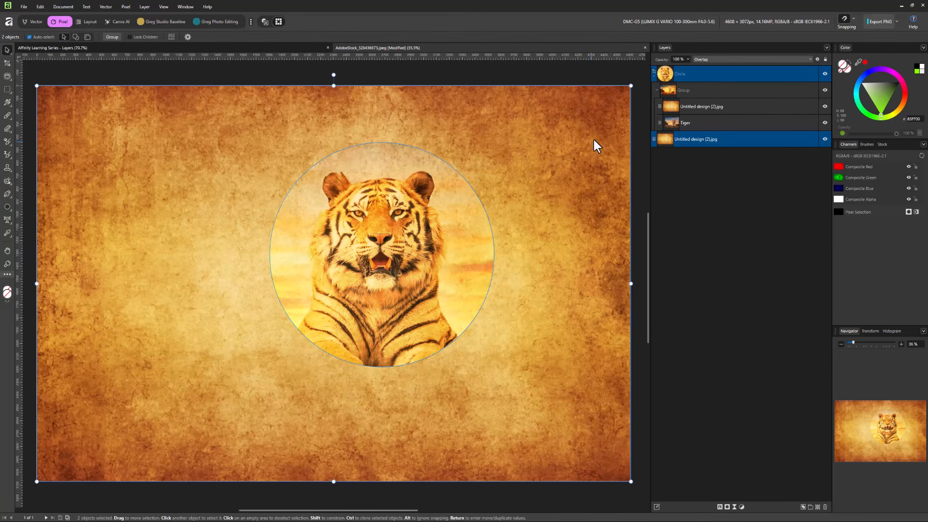
pyautogui.click(718, 139)
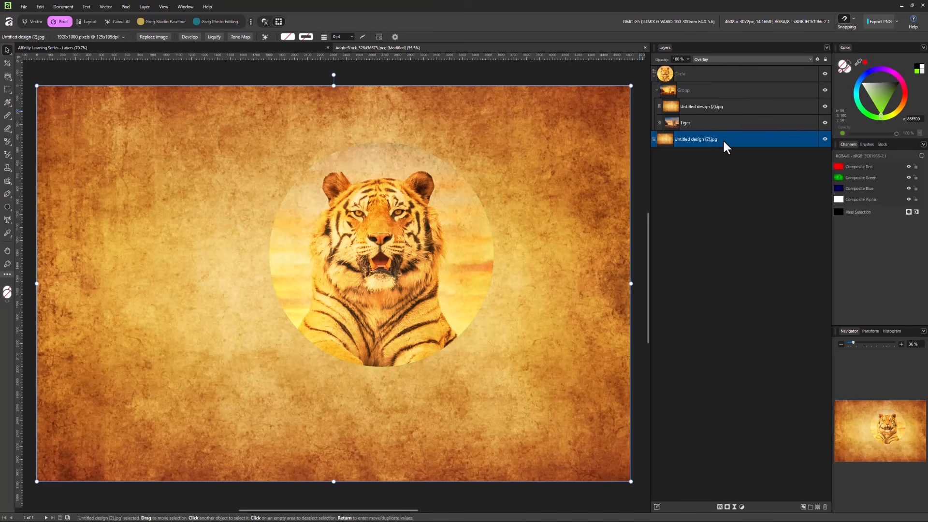
pyautogui.keyDown('ctrl'); pyautogui.click(727, 71); pyautogui.keyUp('ctrl')
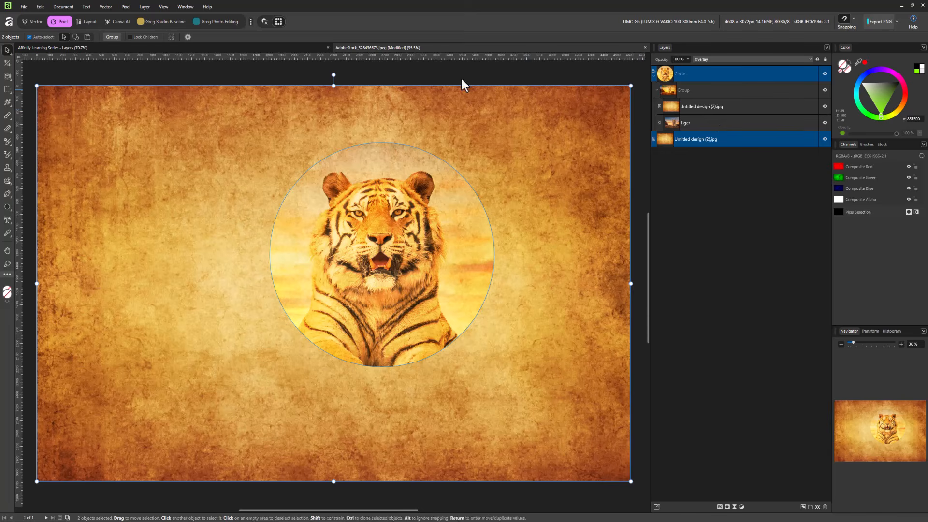
pyautogui.click(145, 6)
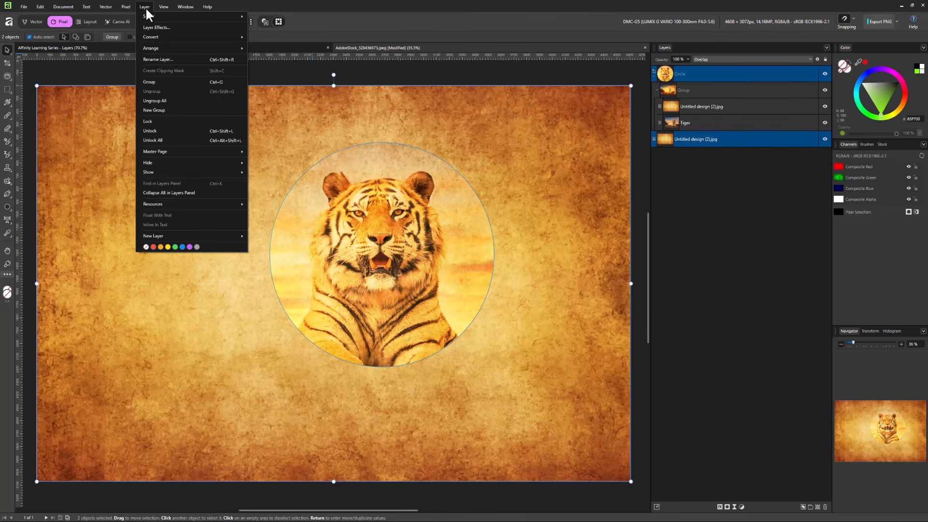
pyautogui.moveTo(156, 50)
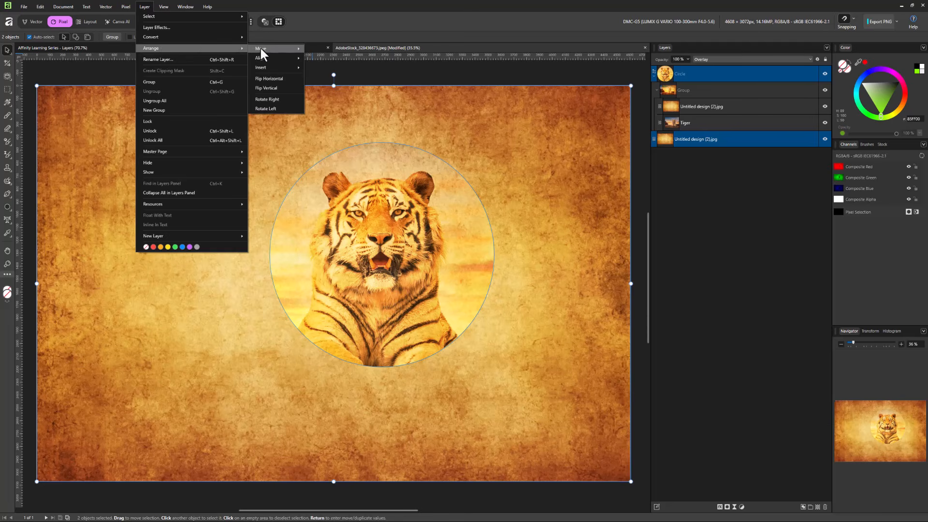
pyautogui.moveTo(295, 59)
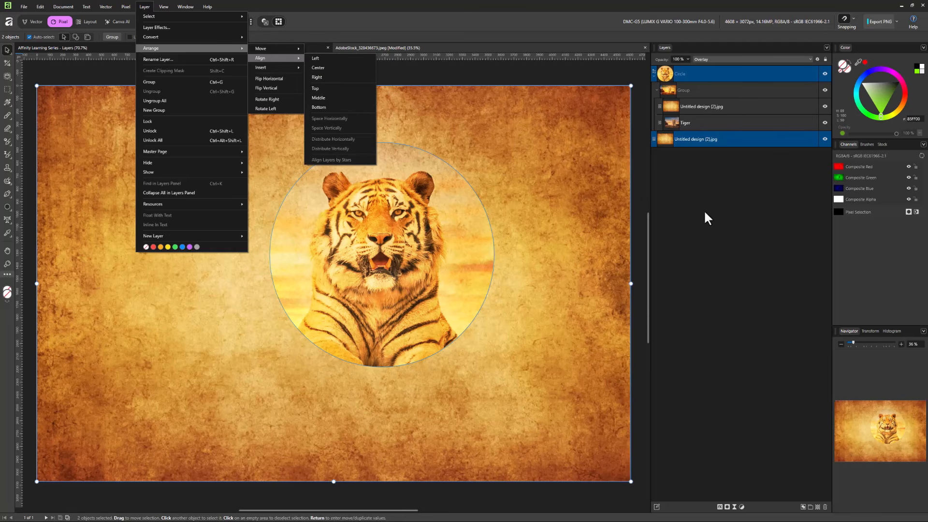
pyautogui.click(727, 216)
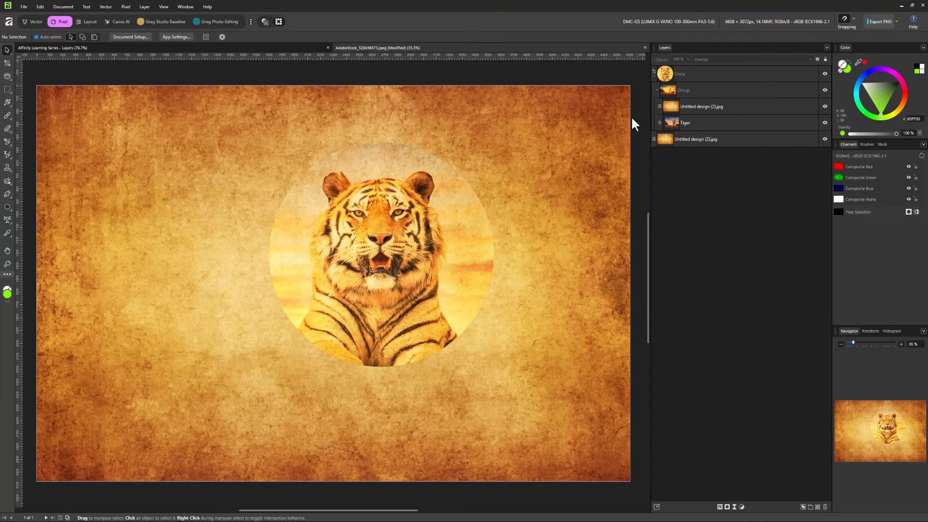
# Step: Customise the toolbar by adding the full Align button set directly after the existing items
pyautogui.click(825, 47)
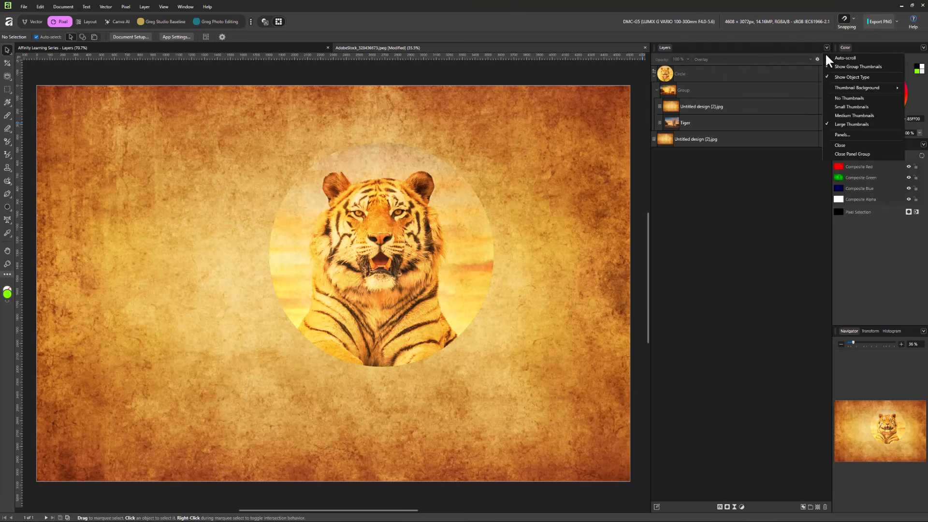
pyautogui.click(846, 133)
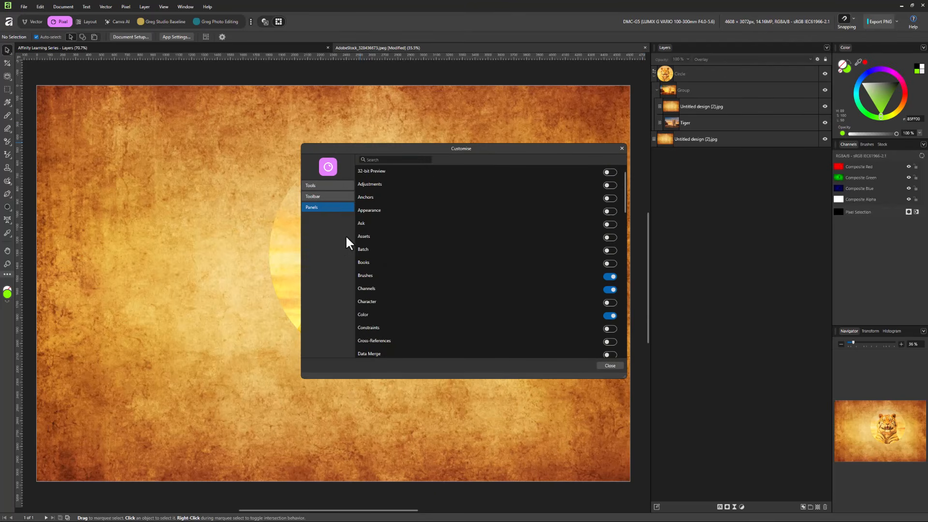
pyautogui.moveTo(439, 148); pyautogui.dragTo(596, 215)
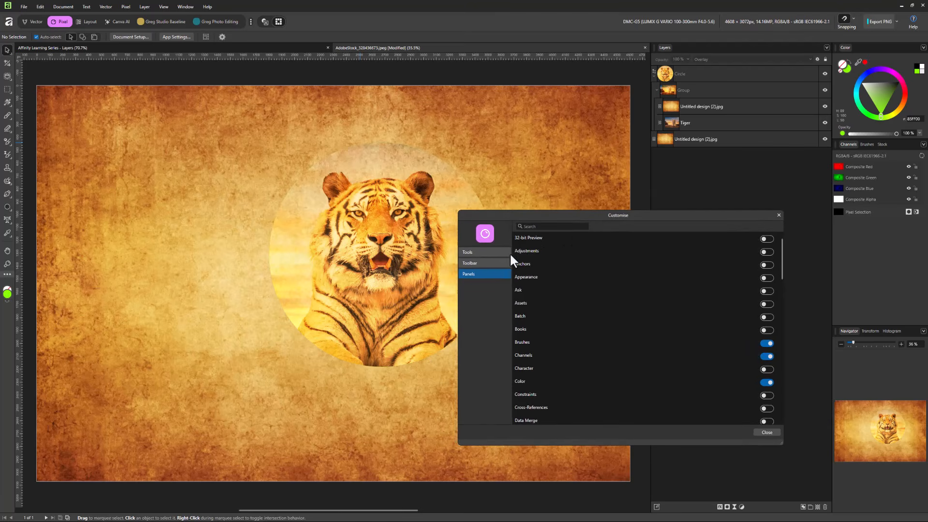
pyautogui.click(489, 263)
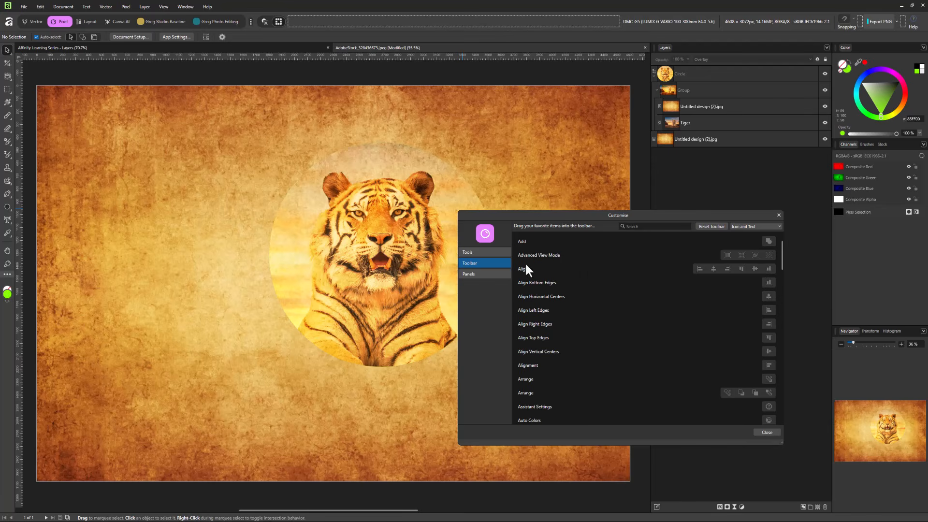
pyautogui.moveTo(519, 267); pyautogui.dragTo(300, 25)
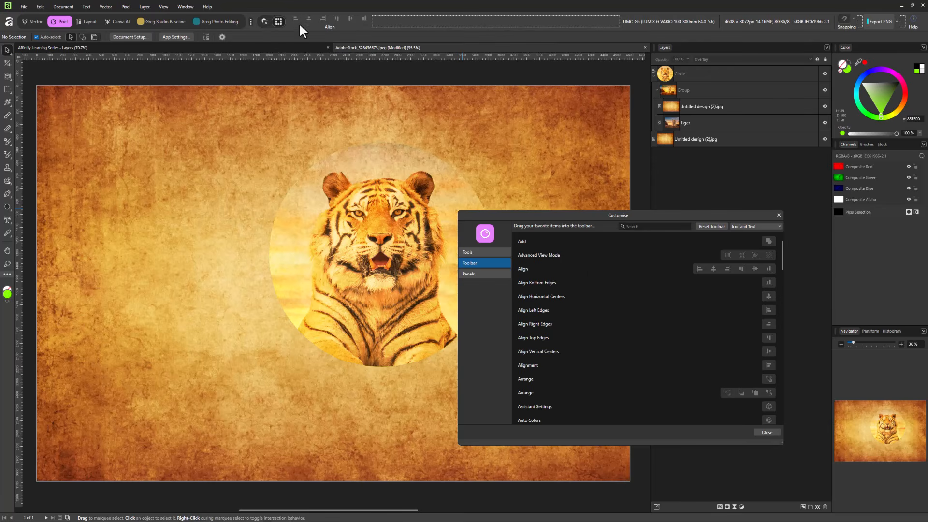
pyautogui.click(778, 215)
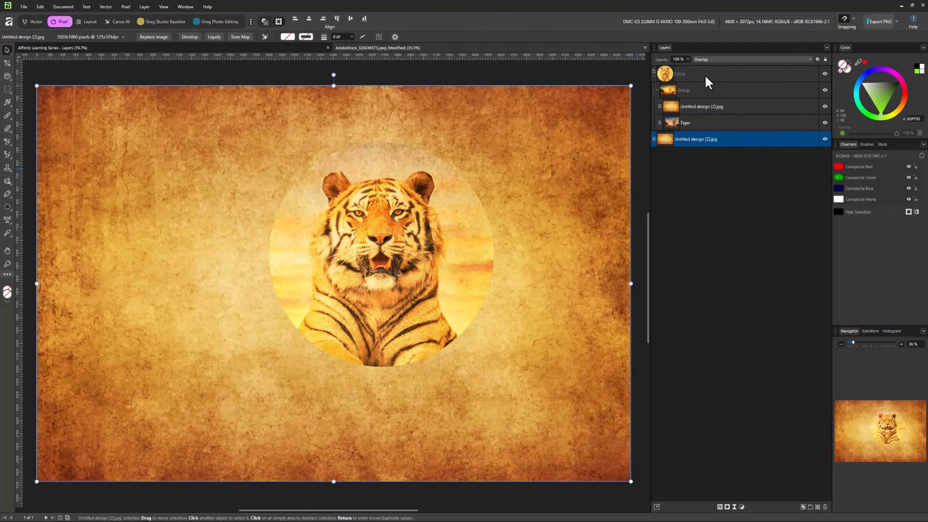
# Step: Select the background texture and Circle layers together, align them to horizontal centres and vertical middles, and clear the selection
pyautogui.keyDown('ctrl'); pyautogui.click(724, 75); pyautogui.keyUp('ctrl')
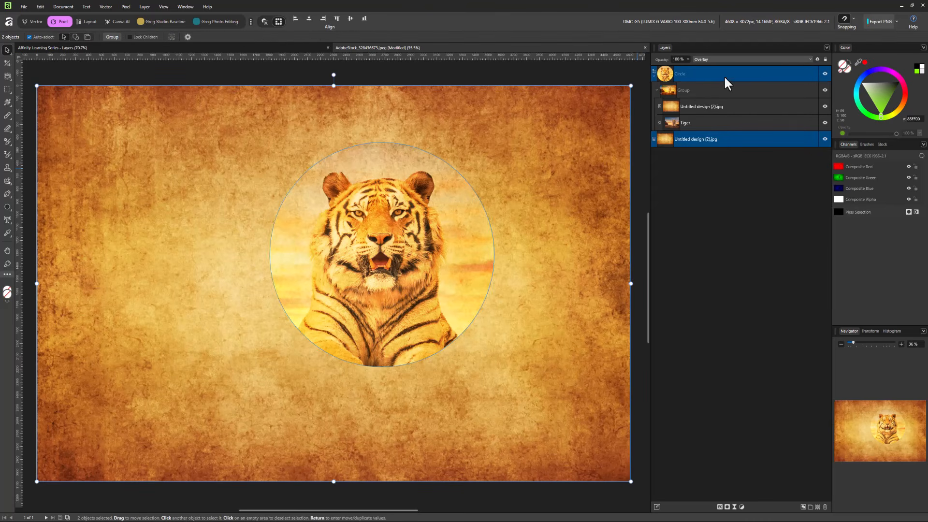
pyautogui.click(309, 19)
pyautogui.click(349, 19)
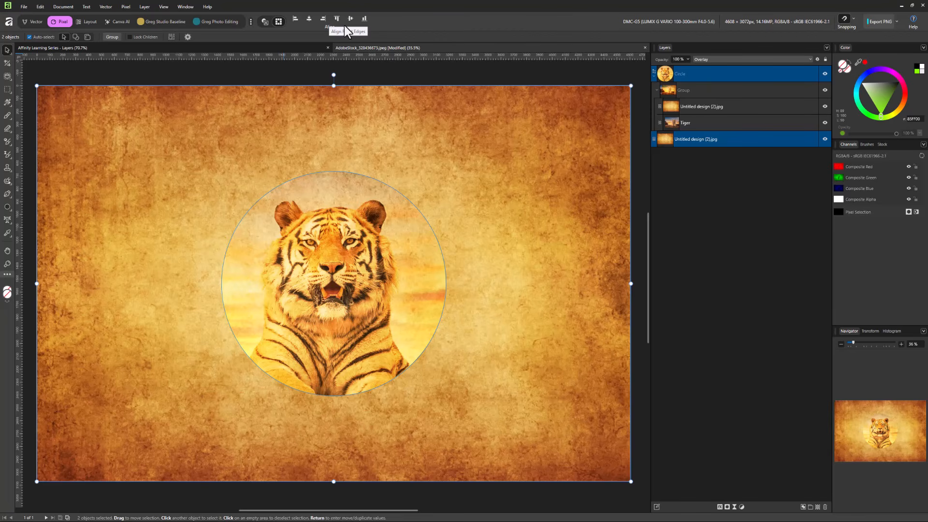
pyautogui.click(681, 210)
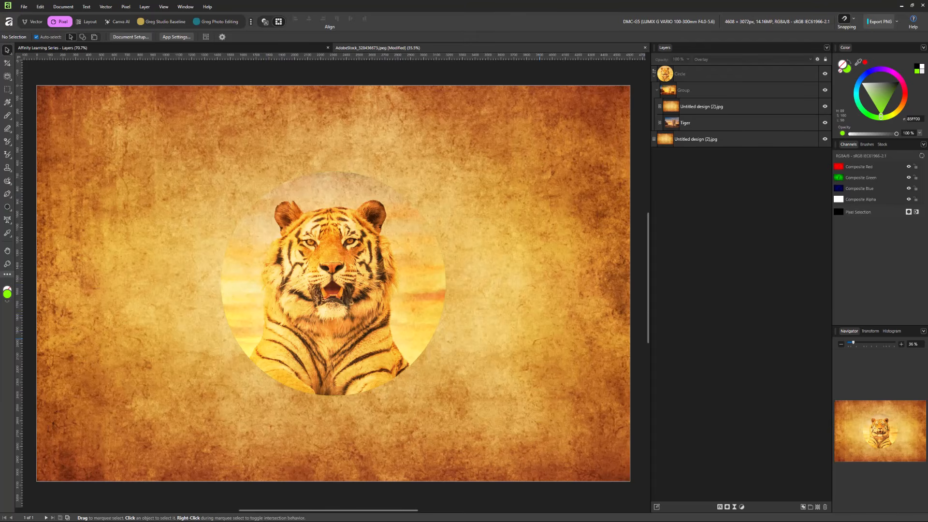
# Step: Add an Outline layer effect to the nested Tiger layer with a radius of 46.2 px
pyautogui.click(696, 139)
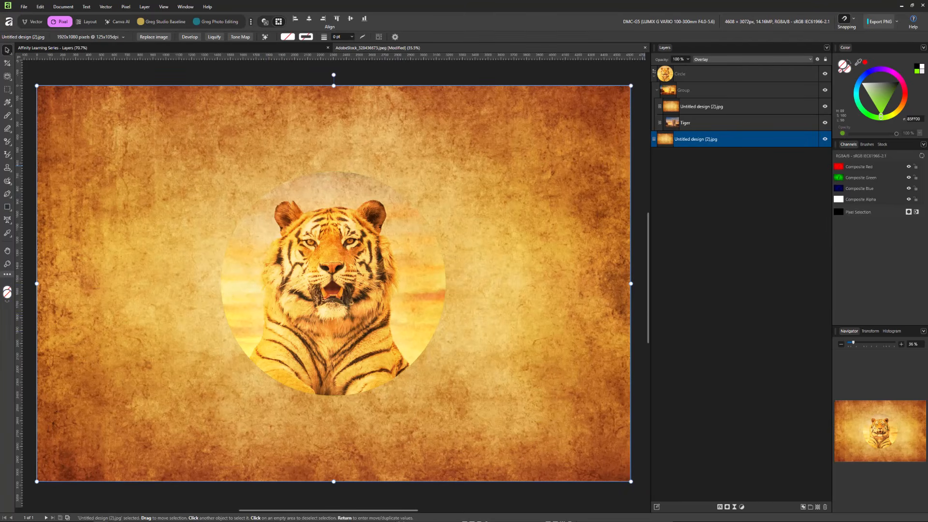
pyautogui.click(682, 123)
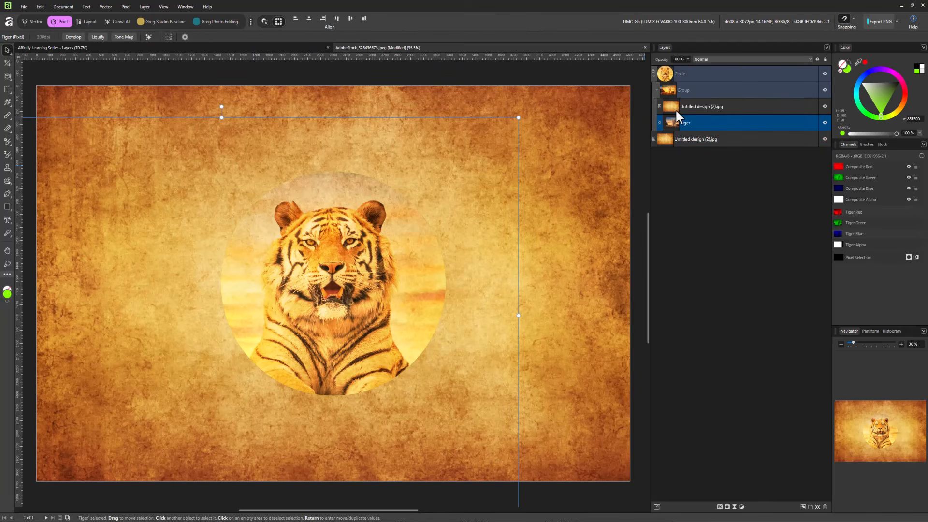
pyautogui.click(719, 507)
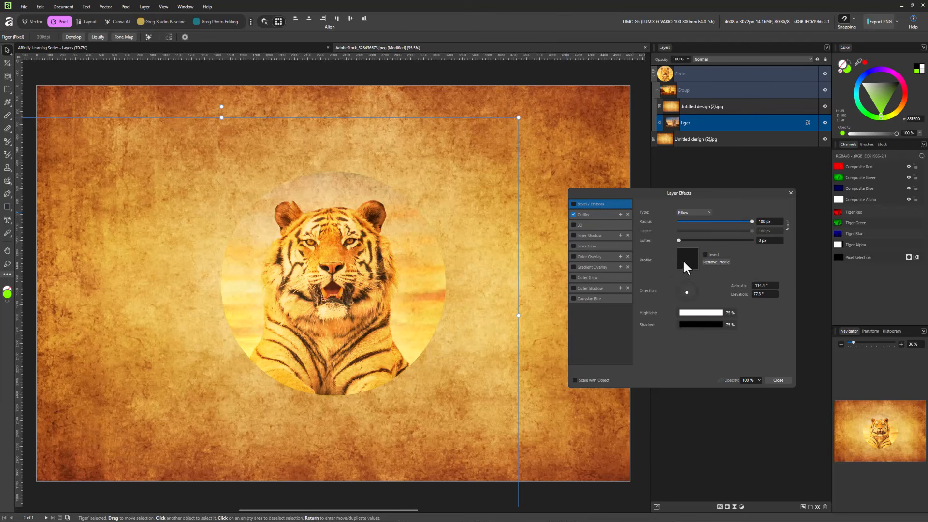
pyautogui.click(600, 219)
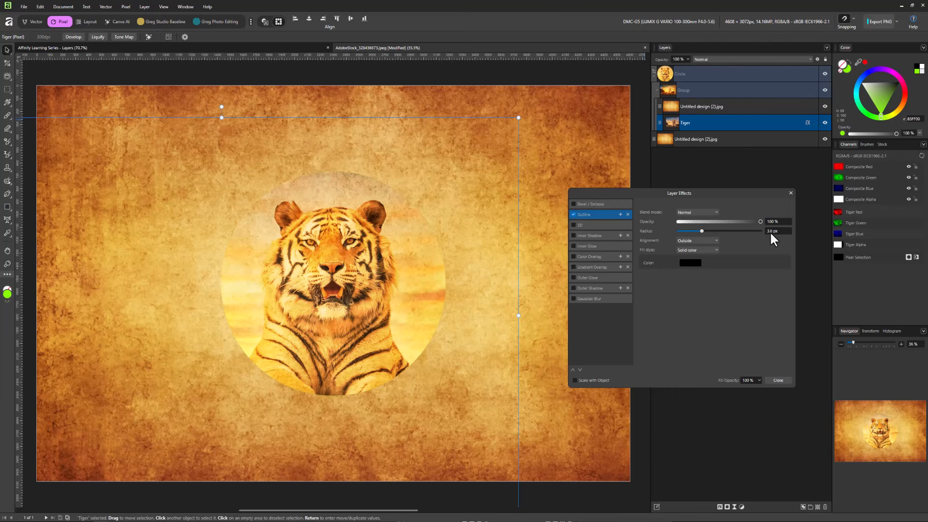
pyautogui.moveTo(700, 231); pyautogui.dragTo(741, 231)
pyautogui.click(789, 192)
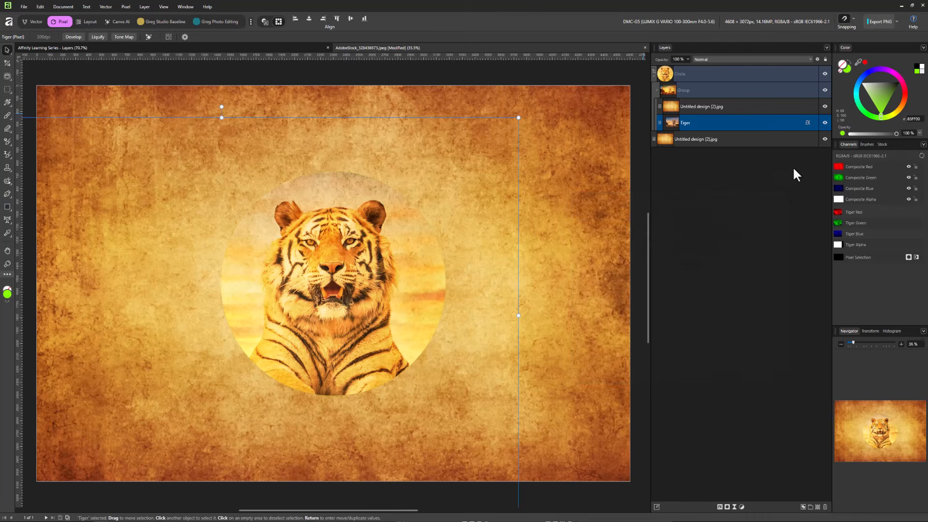
# Step: Move the Tiger layer to the top of the stack and back into its group, and turn off its Outline effect
pyautogui.moveTo(723, 126); pyautogui.dragTo(711, 68)
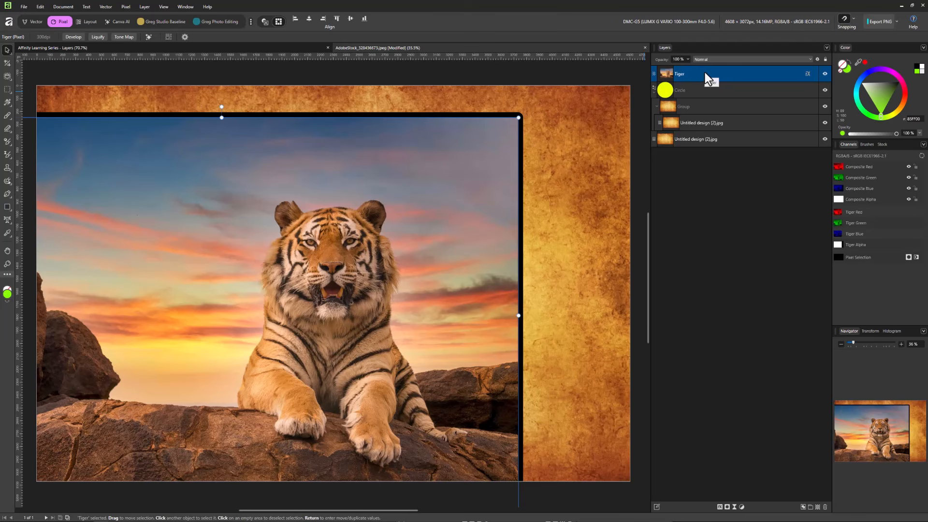
pyautogui.moveTo(704, 72); pyautogui.dragTo(696, 126)
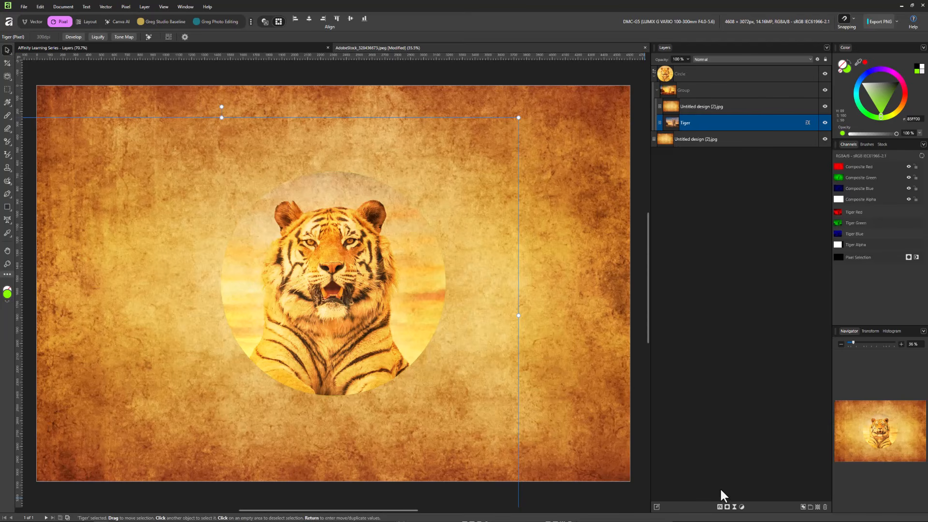
pyautogui.click(807, 122)
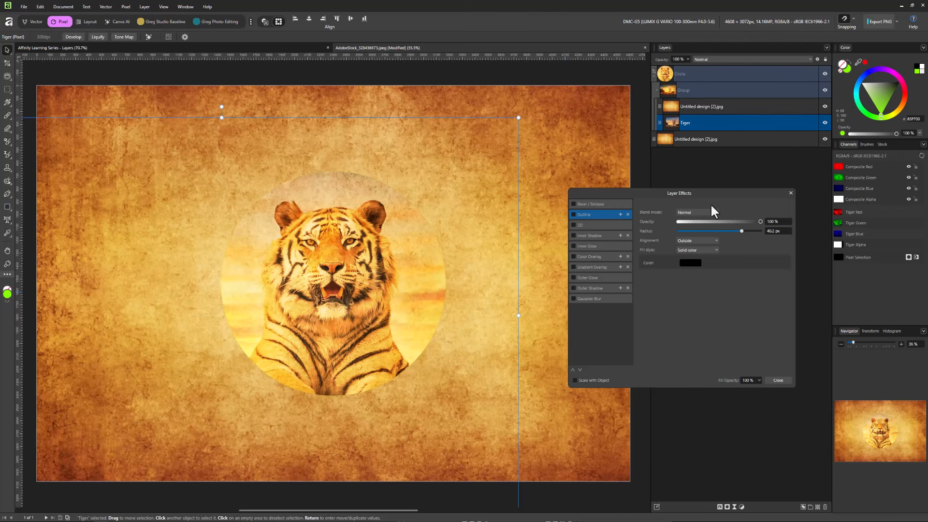
pyautogui.click(791, 193)
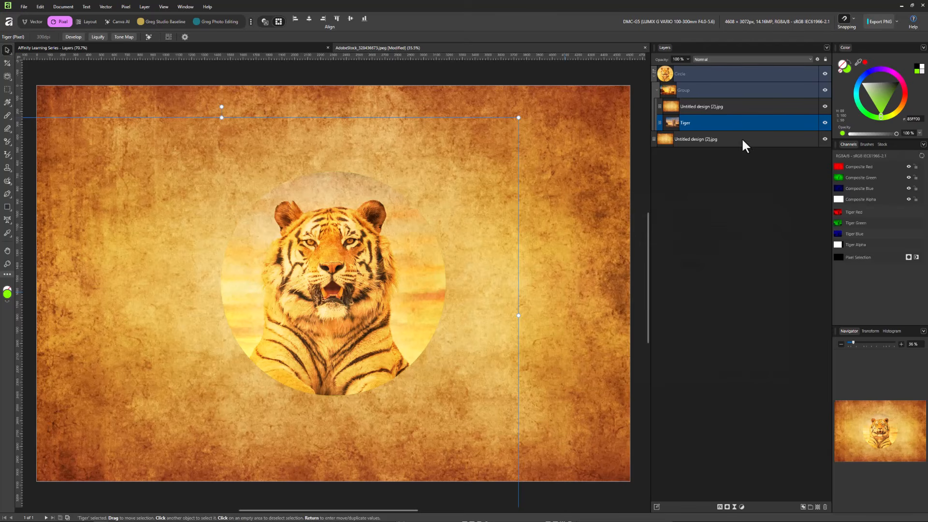
# Step: Add a solid black outside Outline effect with a 39.5 px radius to the Circle layer
pyautogui.click(710, 77)
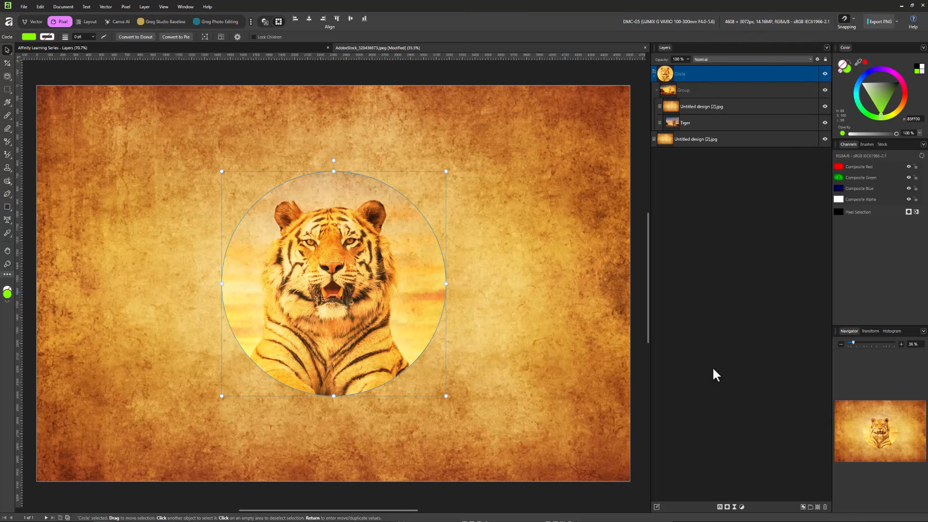
pyautogui.click(719, 506)
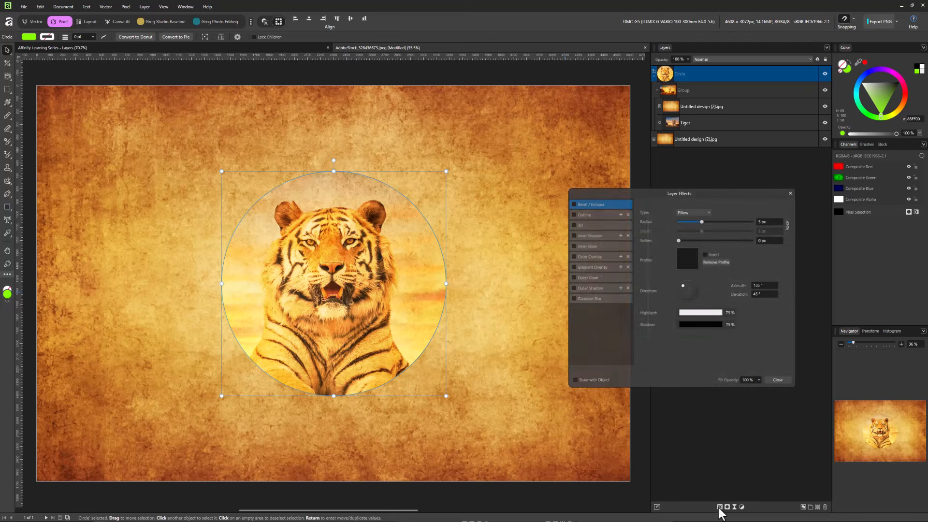
pyautogui.click(597, 215)
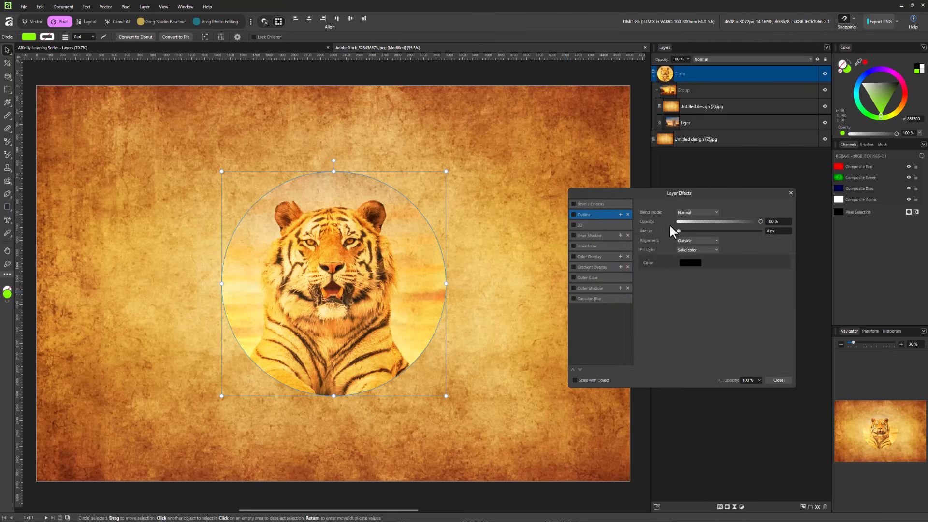
pyautogui.moveTo(681, 233); pyautogui.dragTo(740, 230)
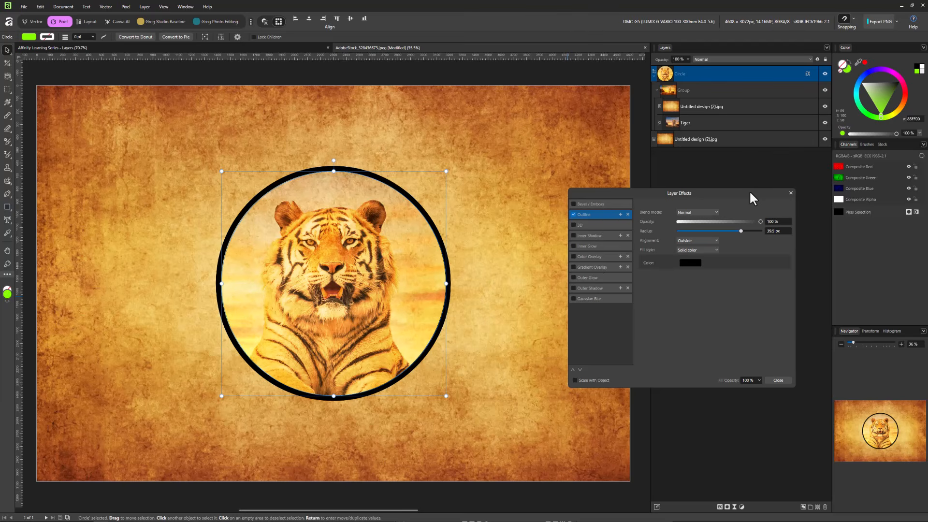
pyautogui.click(574, 215)
pyautogui.click(574, 214)
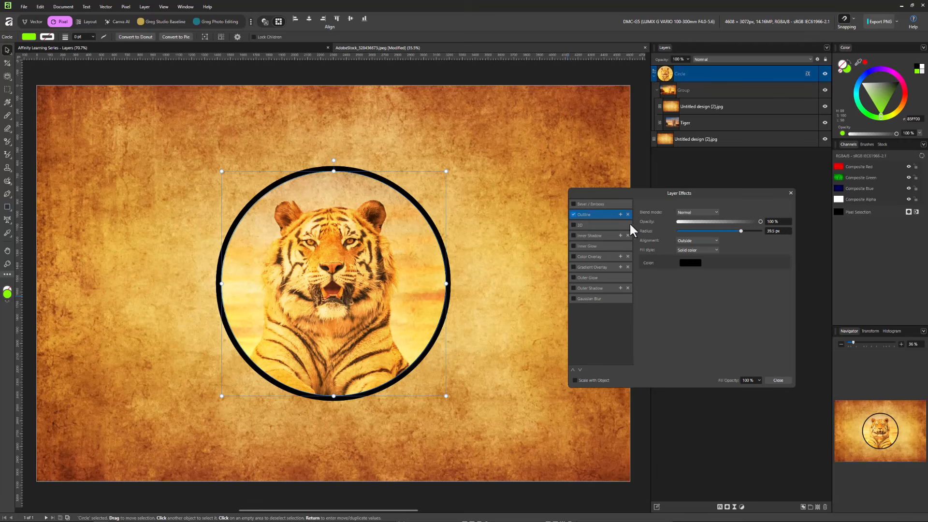
pyautogui.click(790, 193)
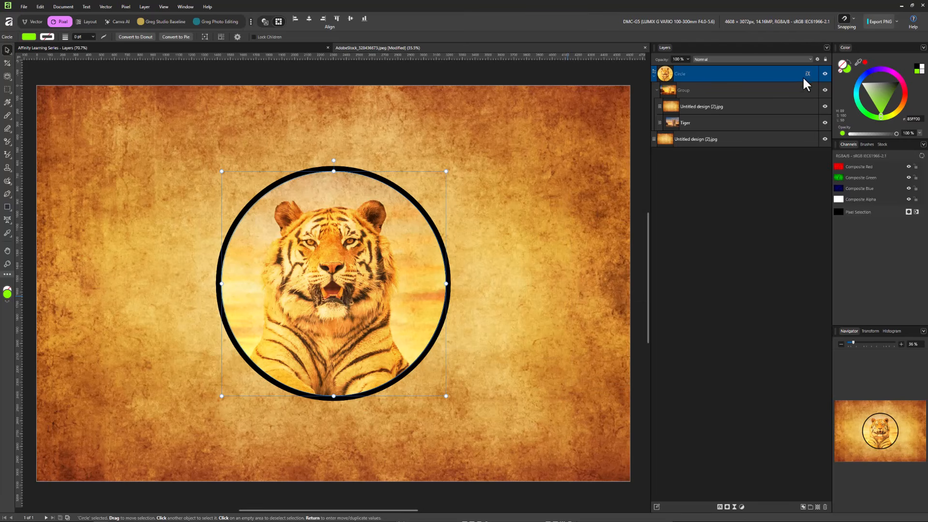
# Step: Review the Circle layer's Outline effect settings and enlarge the circle together with its clipped contents
pyautogui.click(807, 74)
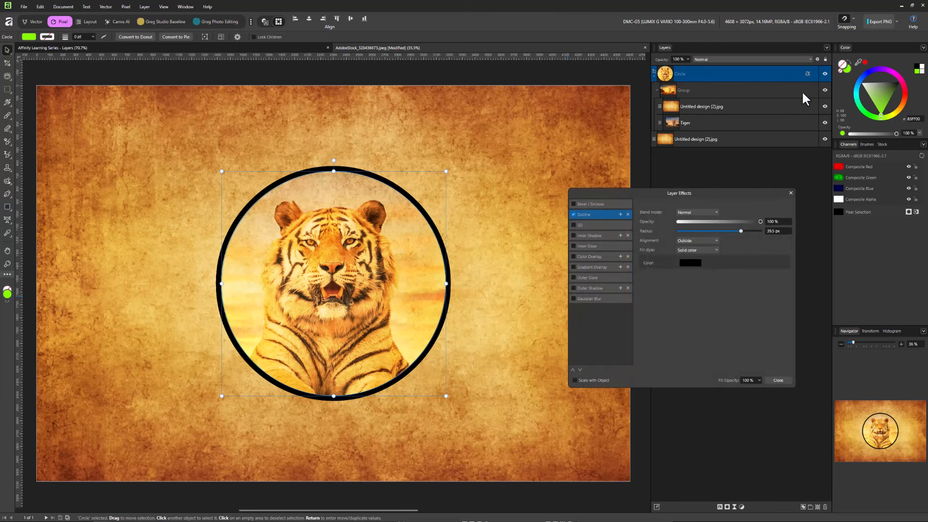
pyautogui.click(789, 193)
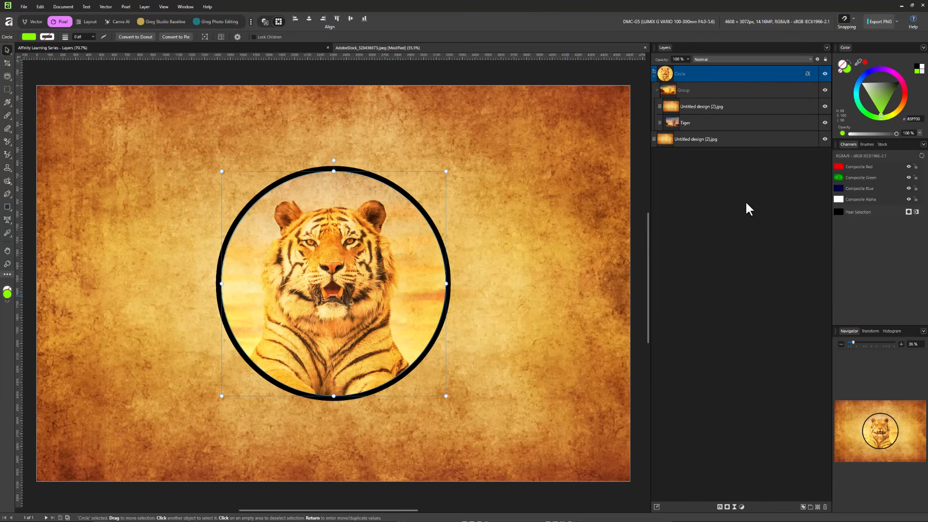
pyautogui.hscroll(2, 387, 191)
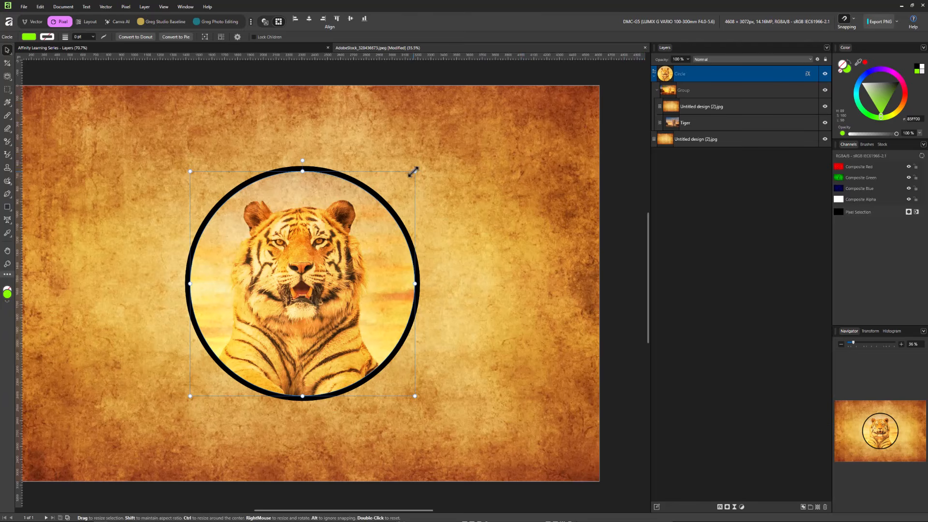
pyautogui.moveTo(415, 171); pyautogui.dragTo(490, 188)
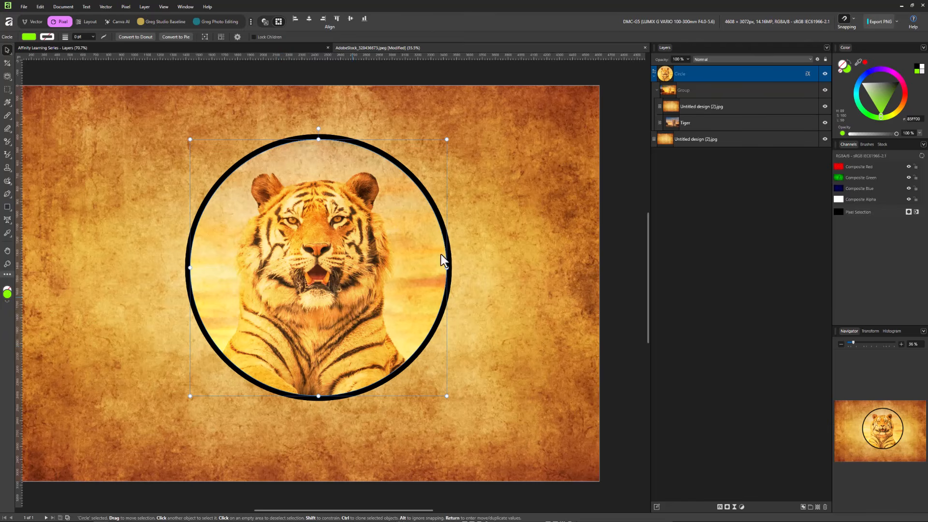
# Step: Enable Scale with Object in the Circle layer's effects, and enlarge the circle further, centred on the canvas
pyautogui.click(806, 74)
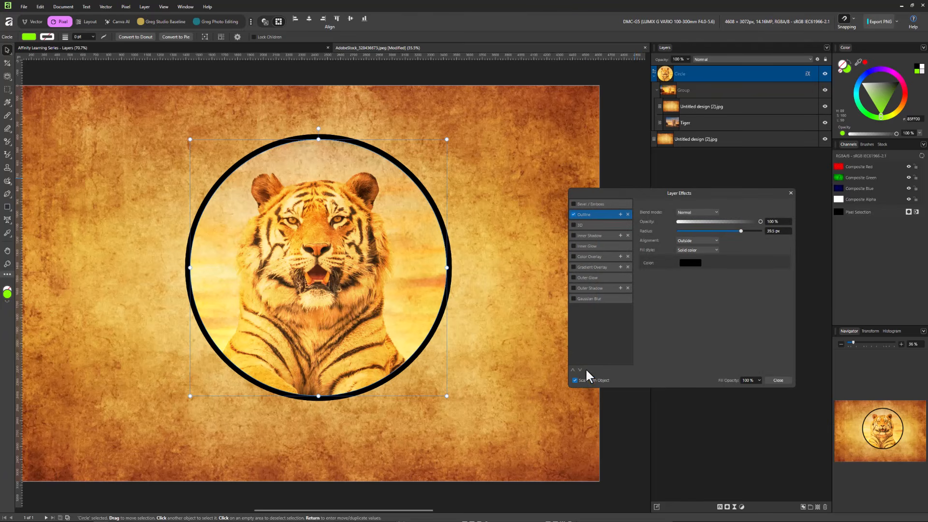
pyautogui.click(788, 193)
pyautogui.moveTo(446, 140); pyautogui.dragTo(618, 255)
pyautogui.moveTo(355, 254); pyautogui.dragTo(335, 276)
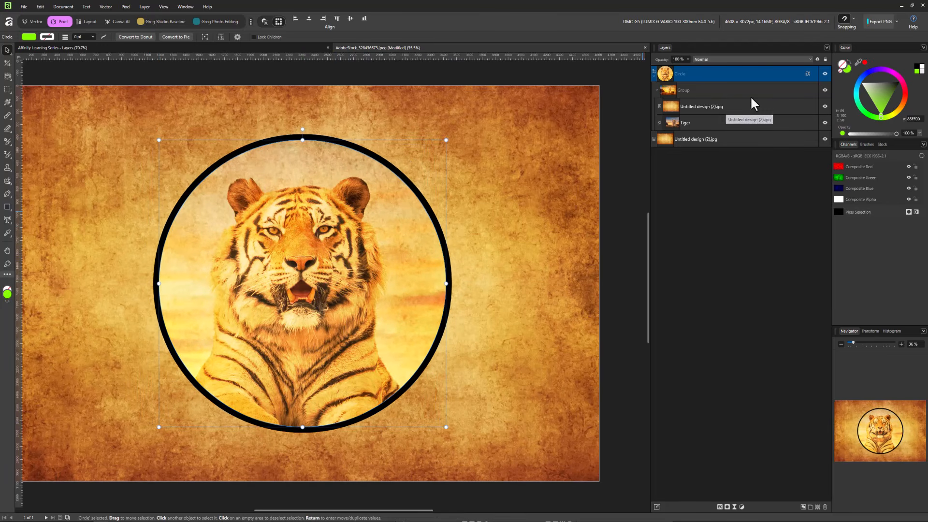
pyautogui.click(806, 74)
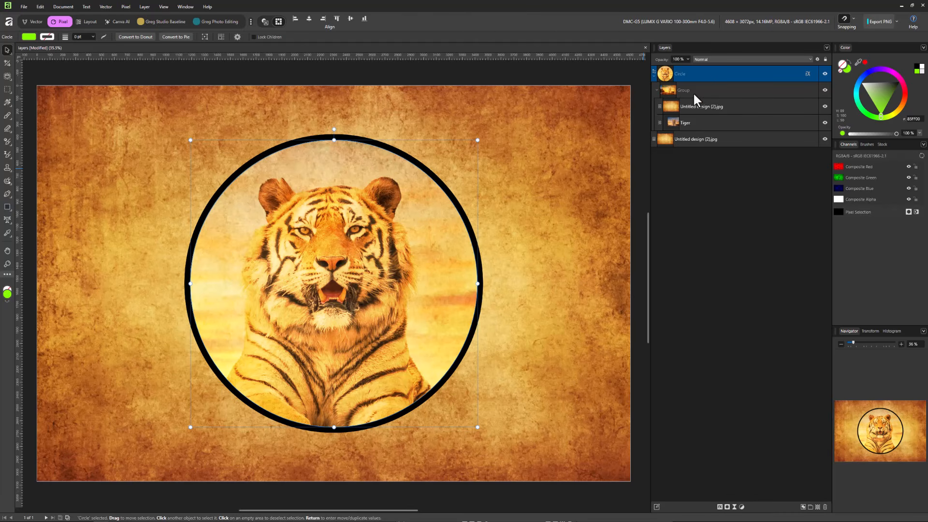
# Step: Place a duplicate of the nested Tiger layer directly beneath the Circle layer, and collapse and hide the Circle layer
pyautogui.click(692, 123)
pyautogui.rightClick(690, 123)
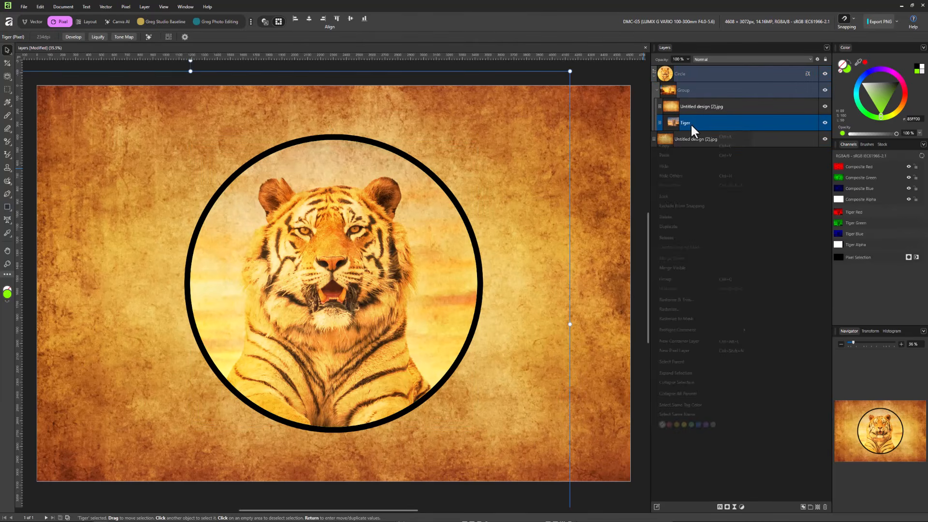
pyautogui.click(691, 227)
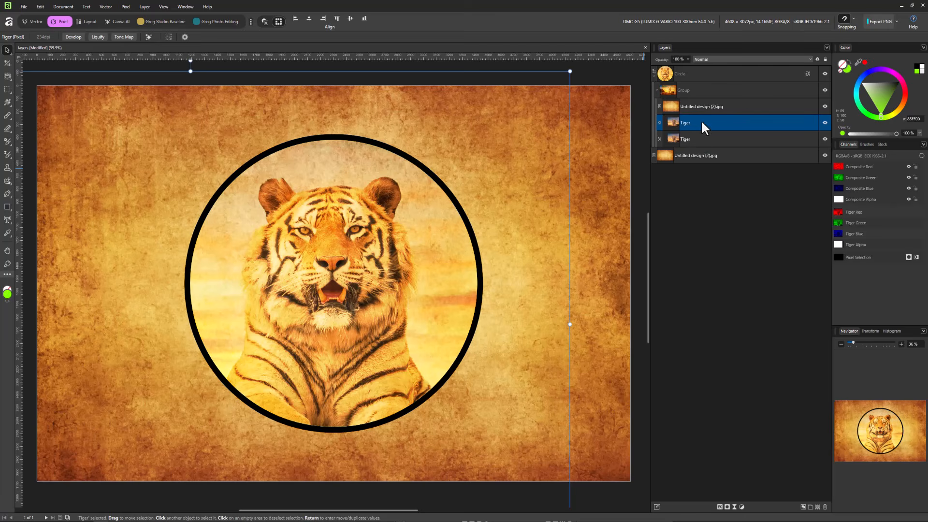
pyautogui.moveTo(701, 123); pyautogui.dragTo(686, 146)
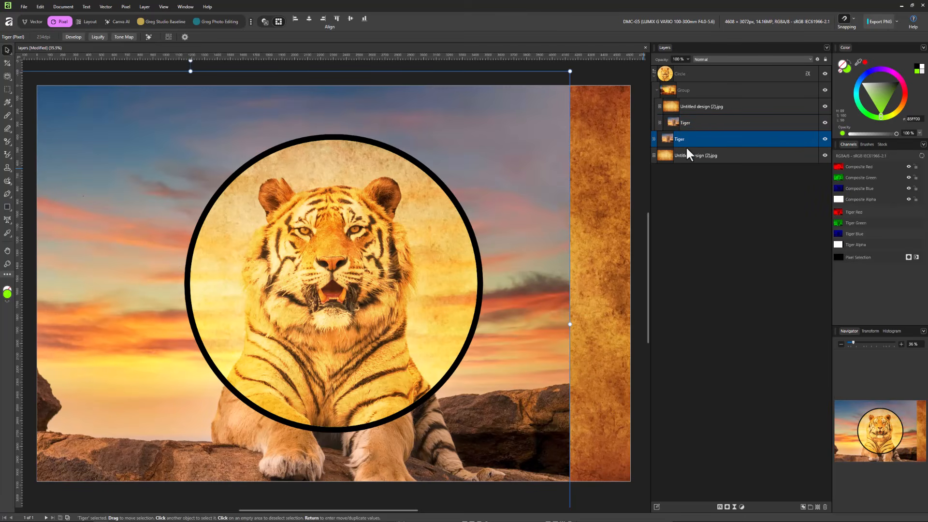
pyautogui.click(654, 74)
pyautogui.click(824, 72)
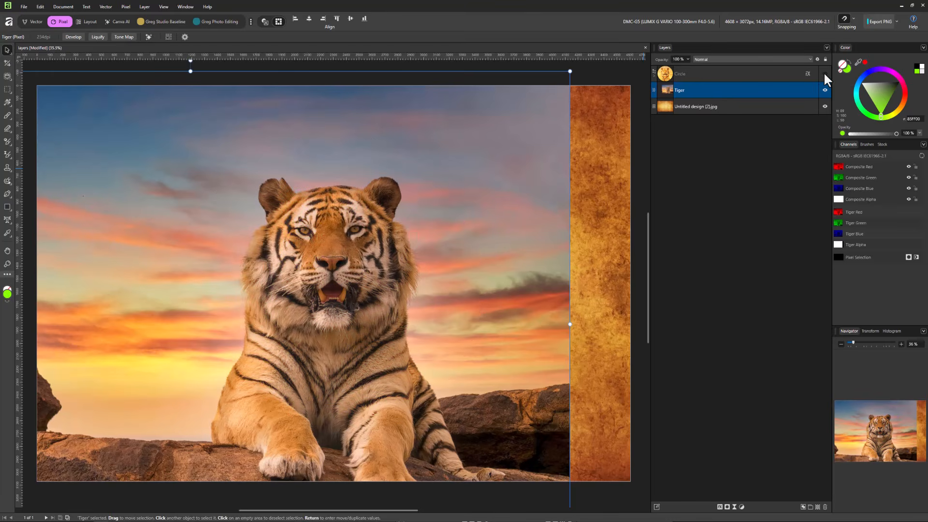
# Step: Reposition the Tiger image to fill the canvas, mask it with a jagged freehand selection around the tiger, and clear the selection
pyautogui.moveTo(468, 145); pyautogui.dragTo(510, 155)
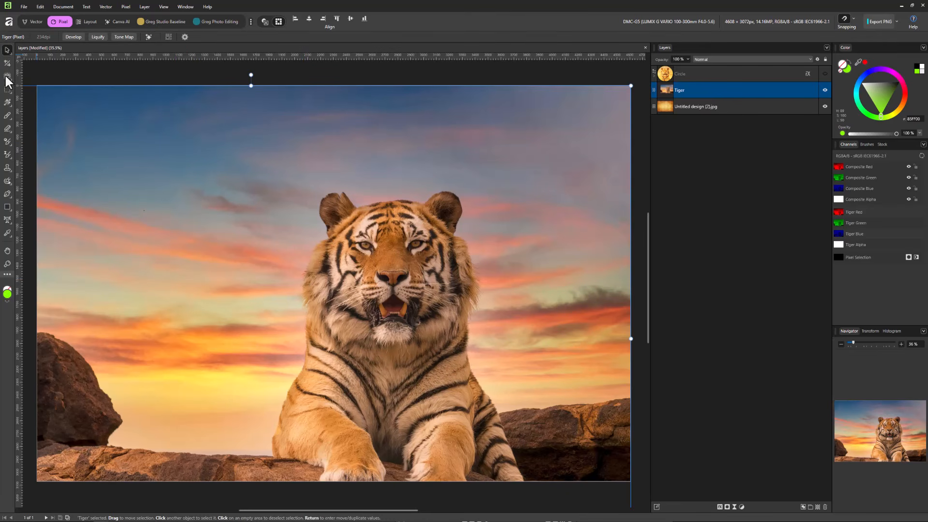
pyautogui.click(8, 94)
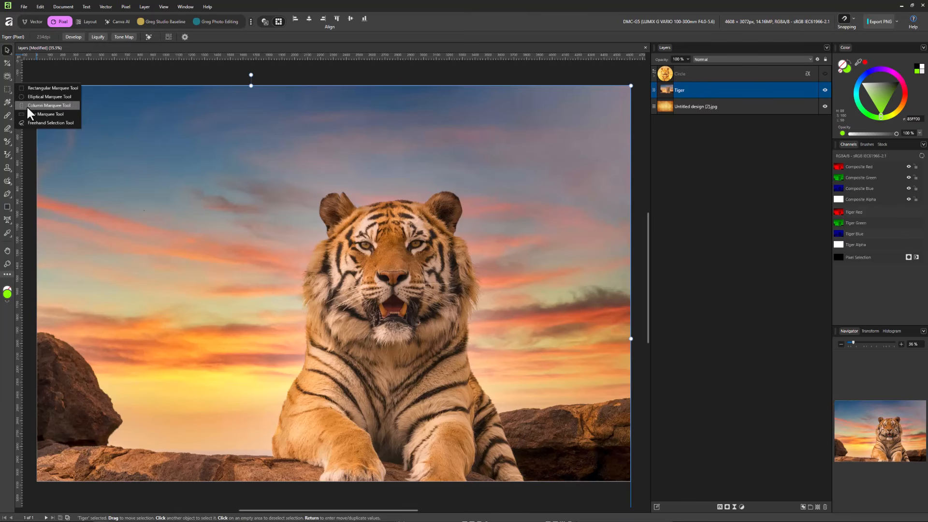
pyautogui.click(32, 121)
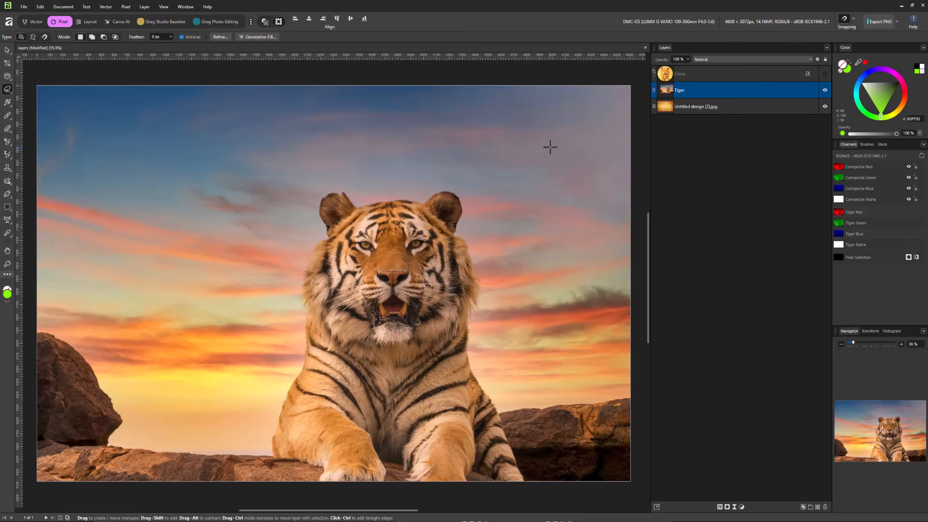
pyautogui.moveTo(550, 147)
pyautogui.mouseDown()
pyautogui.moveTo(279, 145)
pyautogui.moveTo(237, 118)
pyautogui.moveTo(177, 118)
pyautogui.moveTo(129, 137)
pyautogui.moveTo(209, 183)
pyautogui.moveTo(147, 197)
pyautogui.moveTo(123, 235)
pyautogui.moveTo(127, 298)
pyautogui.moveTo(214, 450)
pyautogui.moveTo(286, 442)
pyautogui.moveTo(331, 470)
pyautogui.moveTo(454, 467)
pyautogui.moveTo(539, 451)
pyautogui.moveTo(469, 424)
pyautogui.moveTo(552, 422)
pyautogui.moveTo(594, 397)
pyautogui.moveTo(583, 295)
pyautogui.moveTo(546, 260)
pyautogui.moveTo(564, 236)
pyautogui.moveTo(555, 150)
pyautogui.mouseUp()
pyautogui.click(727, 508)
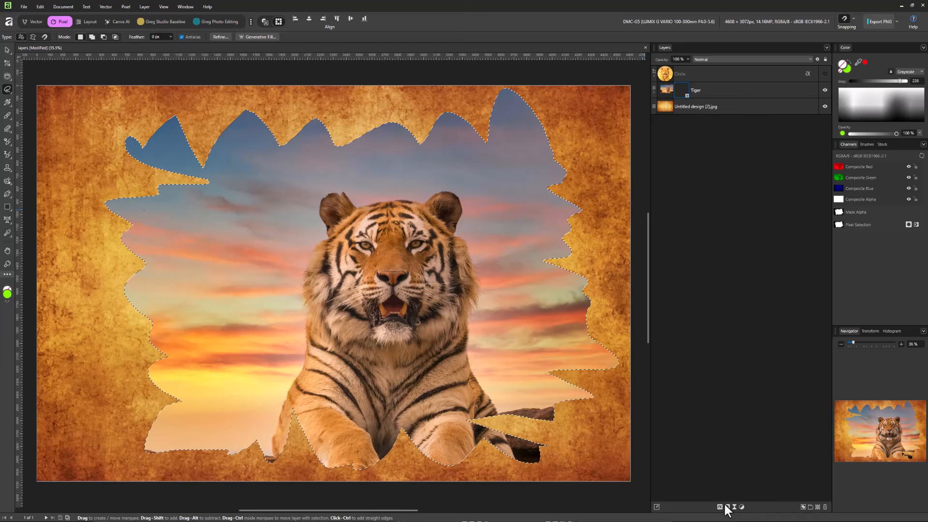
pyautogui.hotkey('ctrl', 'd')
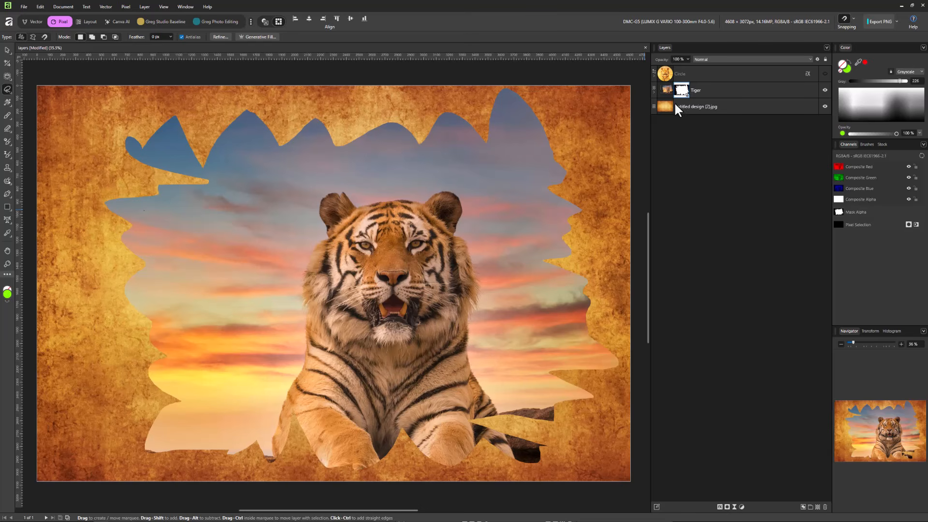
# Step: Nest the mask as its own row beneath the Tiger layer, and view the mask in isolation before returning to the image
pyautogui.moveTo(680, 92); pyautogui.dragTo(663, 104)
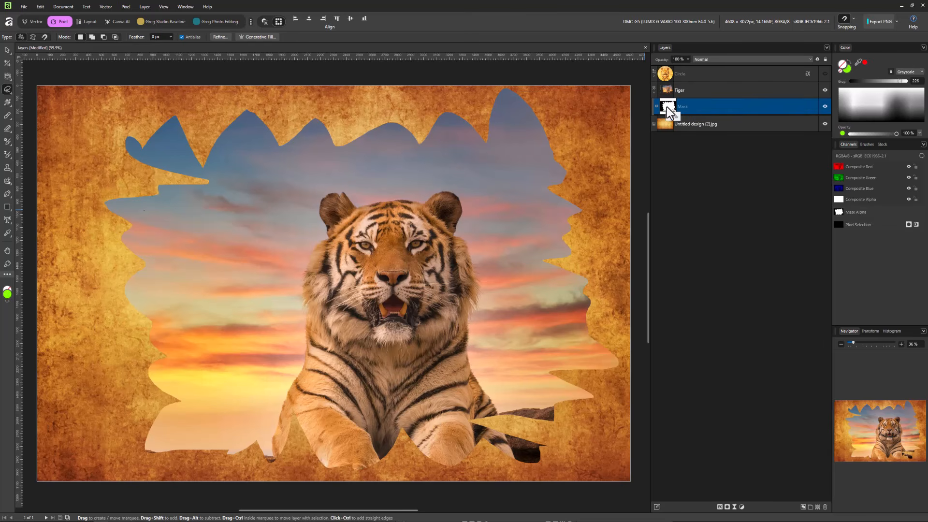
pyautogui.click(668, 93)
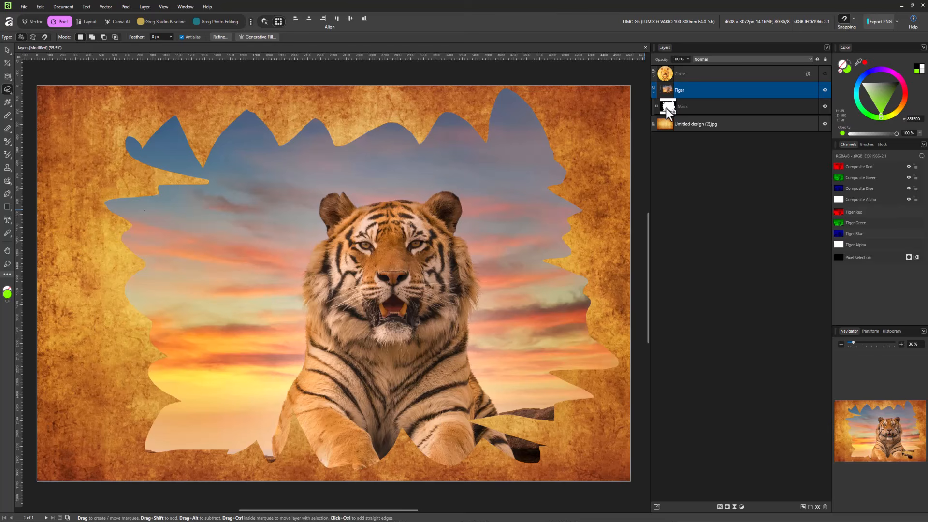
pyautogui.click(666, 108)
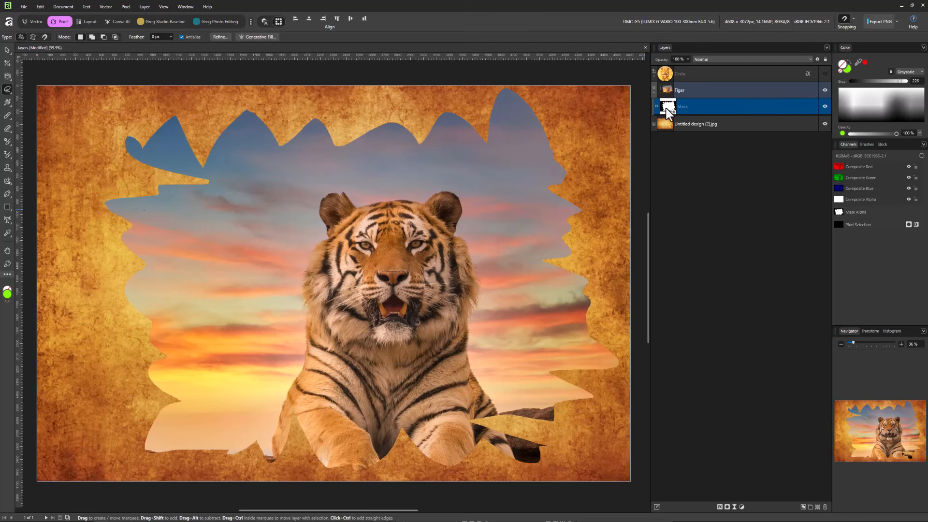
pyautogui.keyDown('alt'); pyautogui.click(668, 109); pyautogui.keyUp('alt')
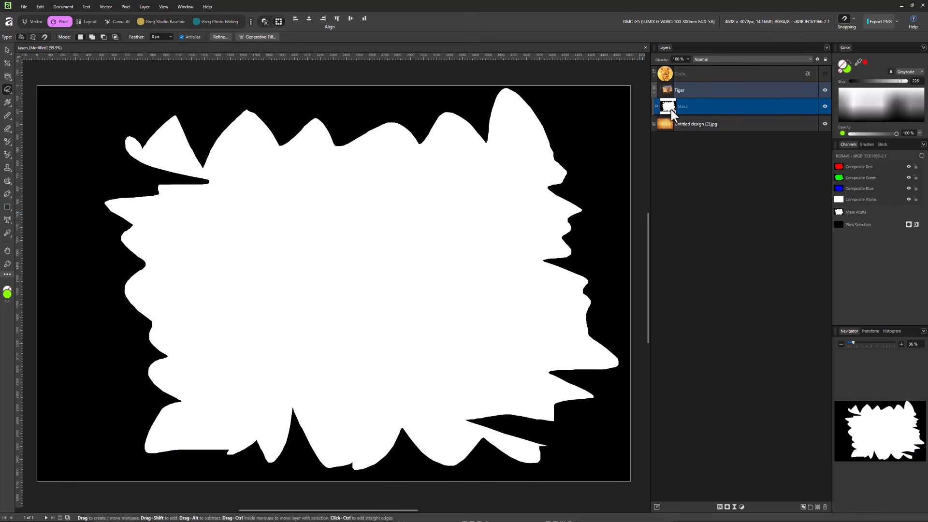
pyautogui.moveTo(668, 115); pyautogui.dragTo(684, 89)
pyautogui.click(683, 89)
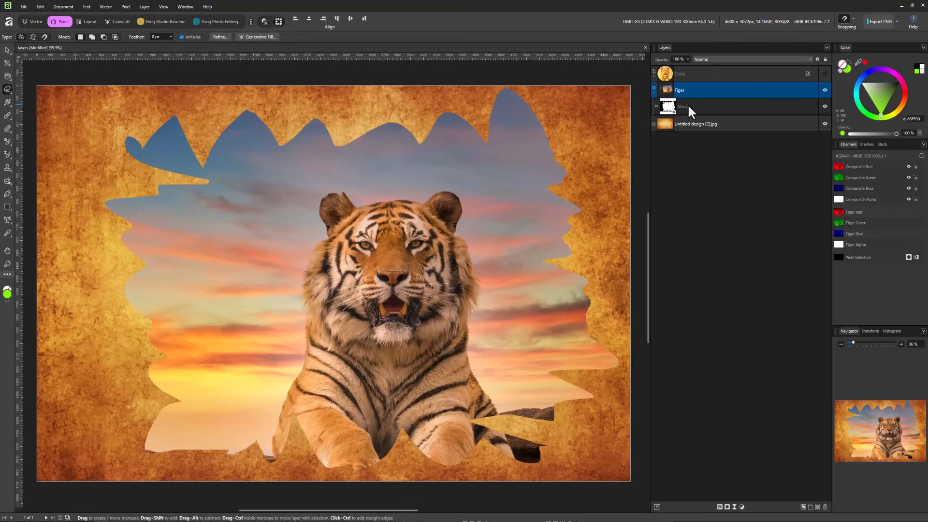
# Step: Try a destructive 100 px Gaussian Blur filter on the Tiger layer's mask in isolation, compare the result on the image, and undo the blur
pyautogui.click(672, 105)
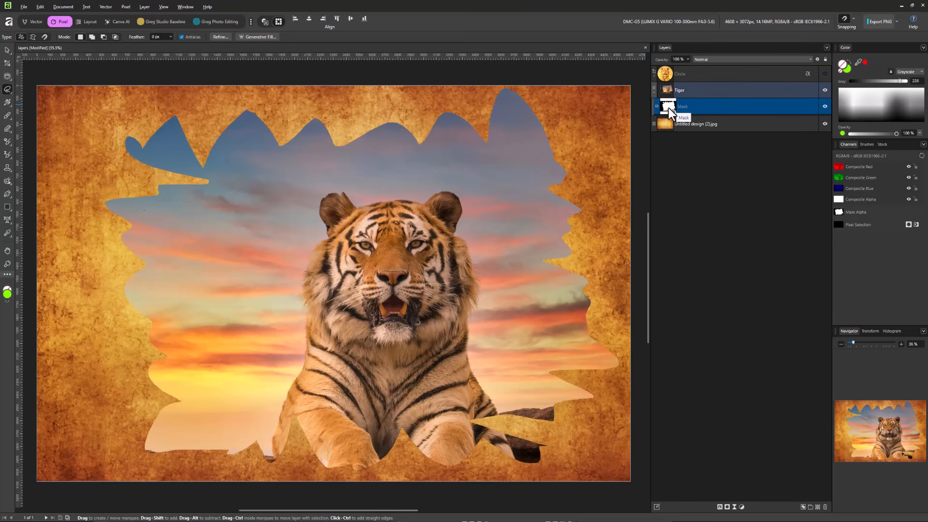
pyautogui.keyDown('alt'); pyautogui.click(666, 106); pyautogui.keyUp('alt')
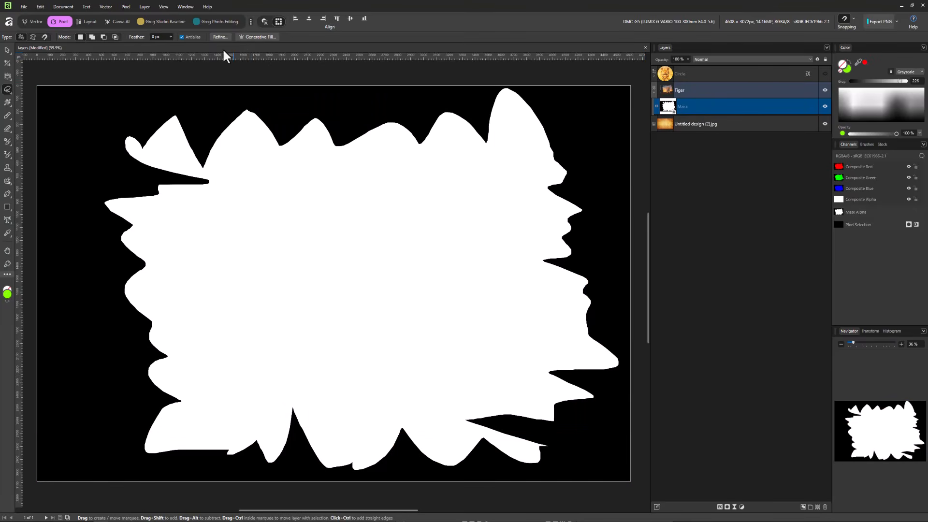
pyautogui.click(128, 5)
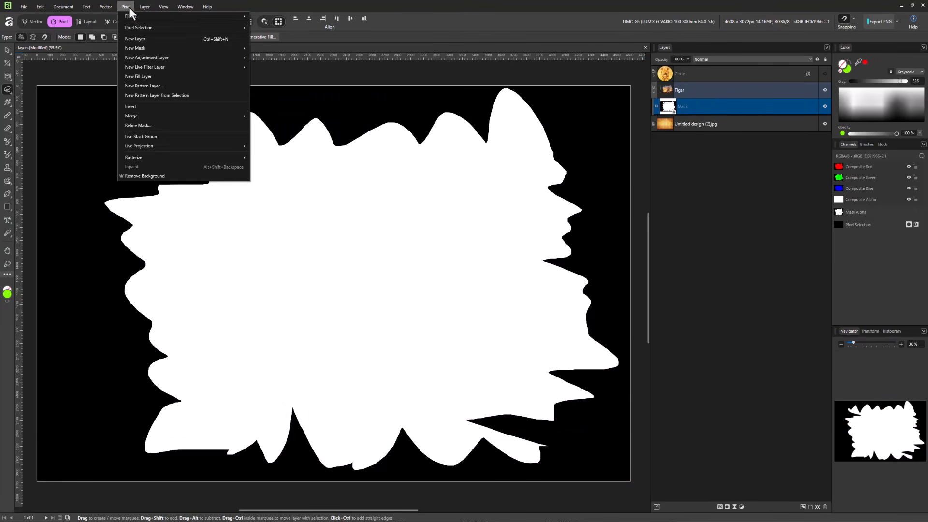
pyautogui.moveTo(142, 16)
pyautogui.moveTo(296, 36)
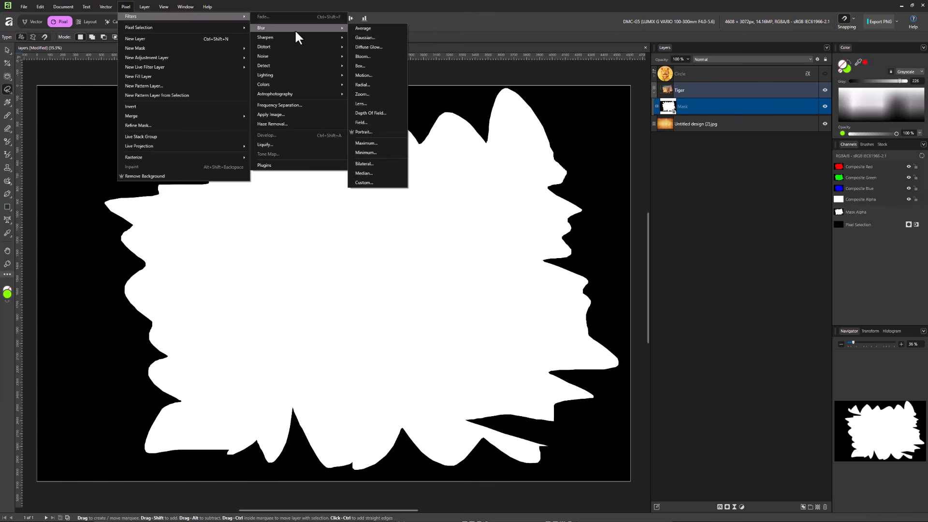
pyautogui.click(361, 37)
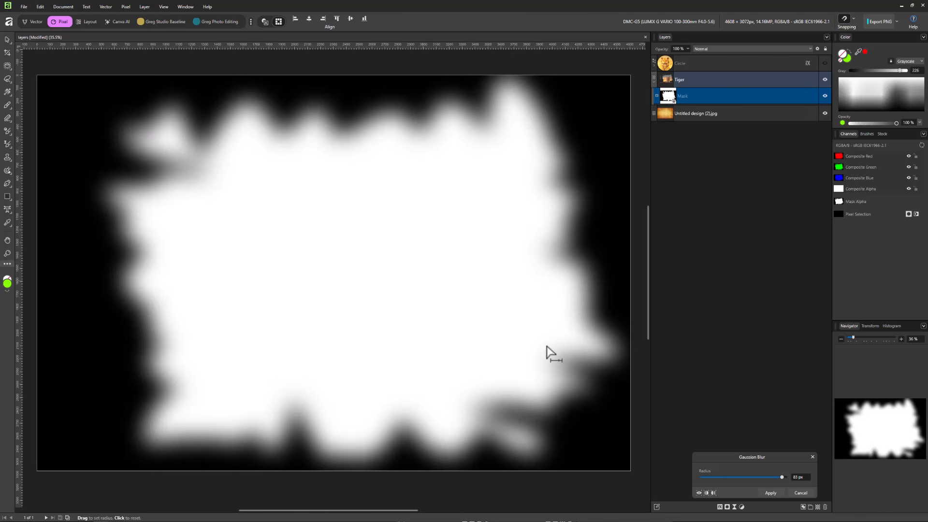
pyautogui.moveTo(783, 479); pyautogui.dragTo(788, 478)
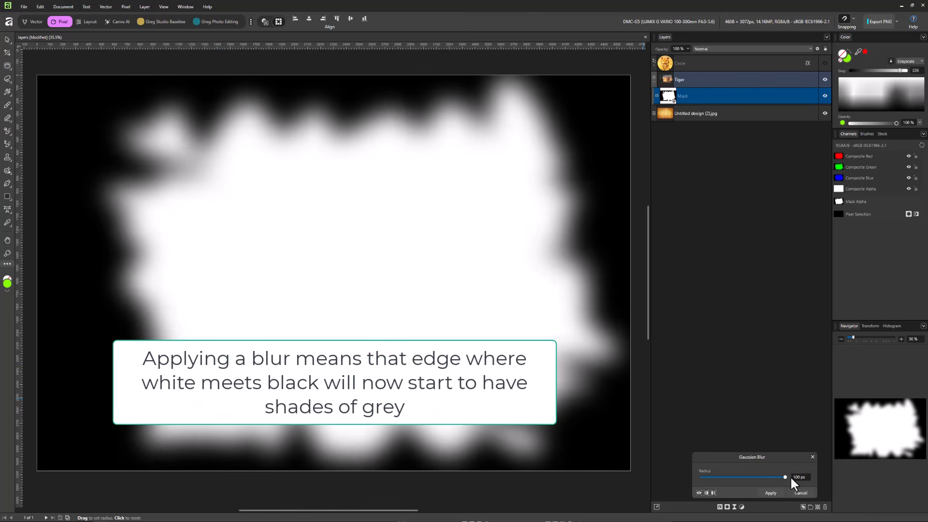
pyautogui.click(771, 492)
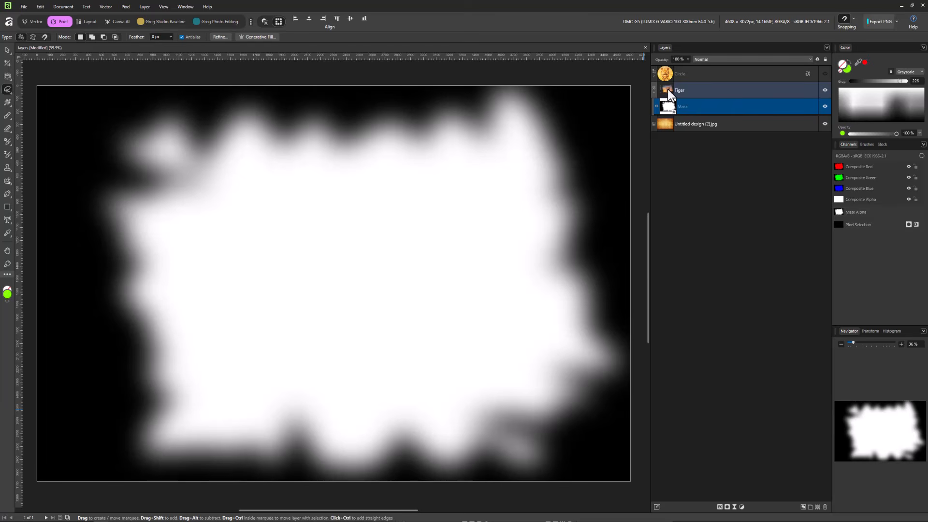
pyautogui.click(703, 88)
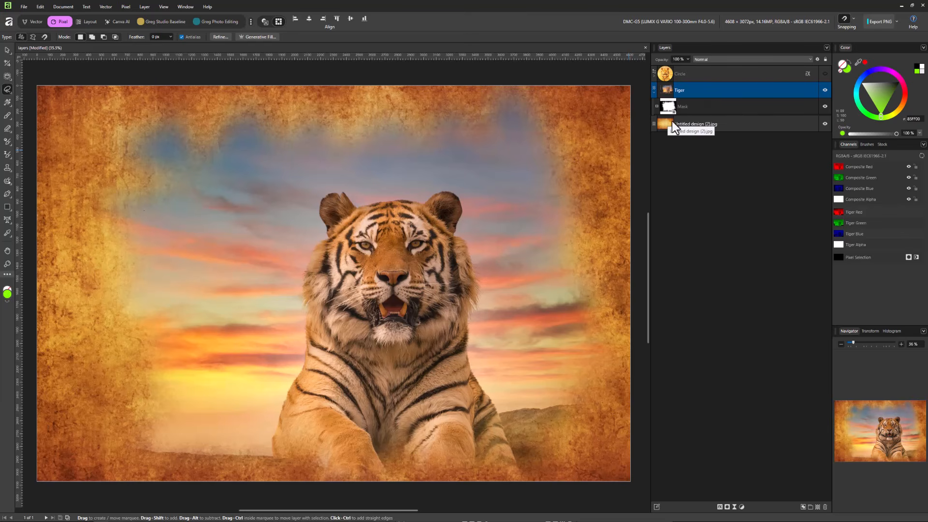
pyautogui.hotkey('ctrl', 'z')
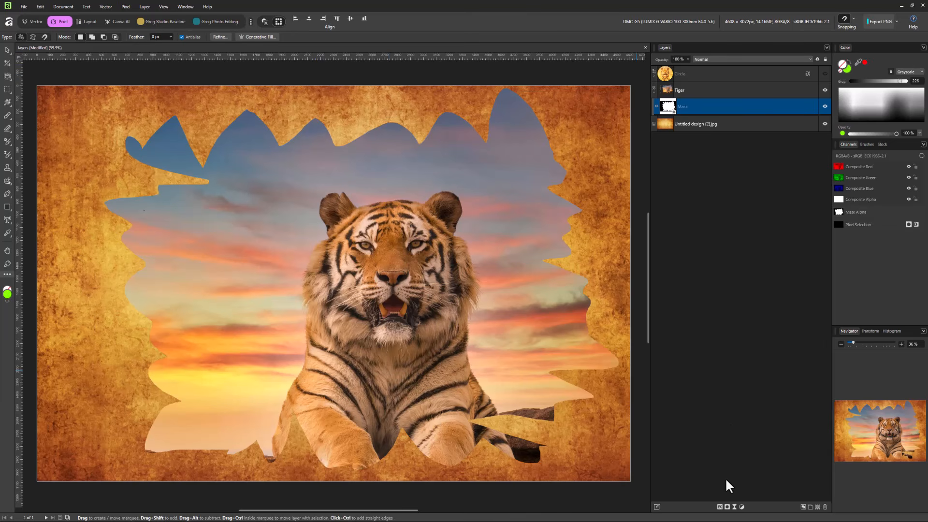
# Step: Add a live Gaussian Blur filter layer above the Tiger layer with a 14.7 px radius
pyautogui.click(734, 507)
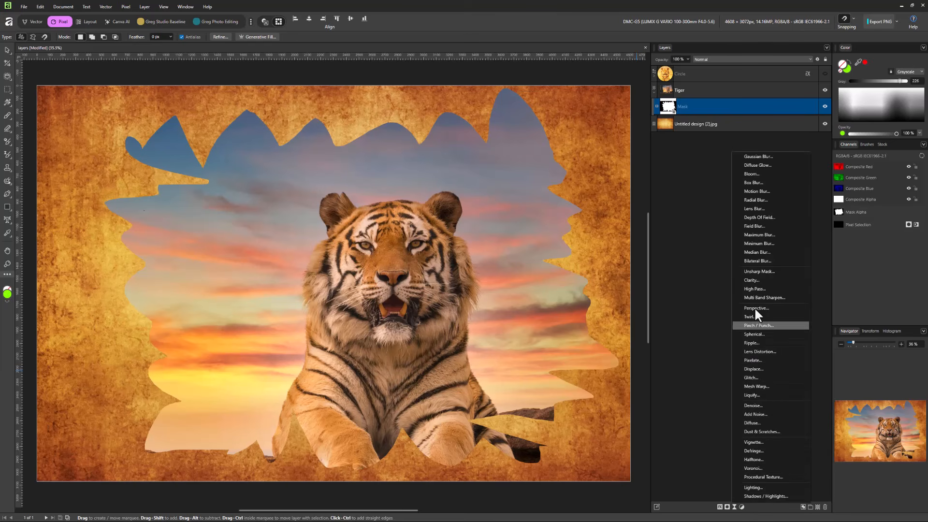
pyautogui.click(764, 157)
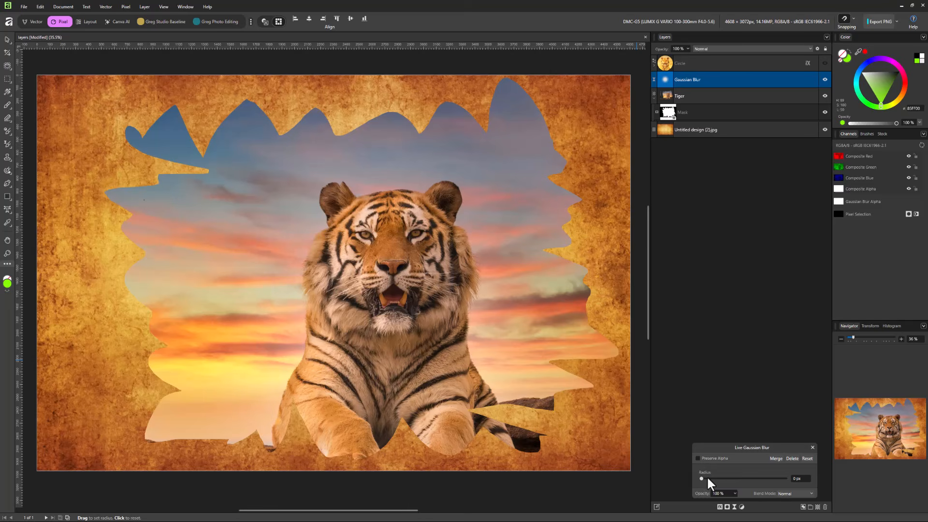
pyautogui.moveTo(702, 478); pyautogui.dragTo(741, 478)
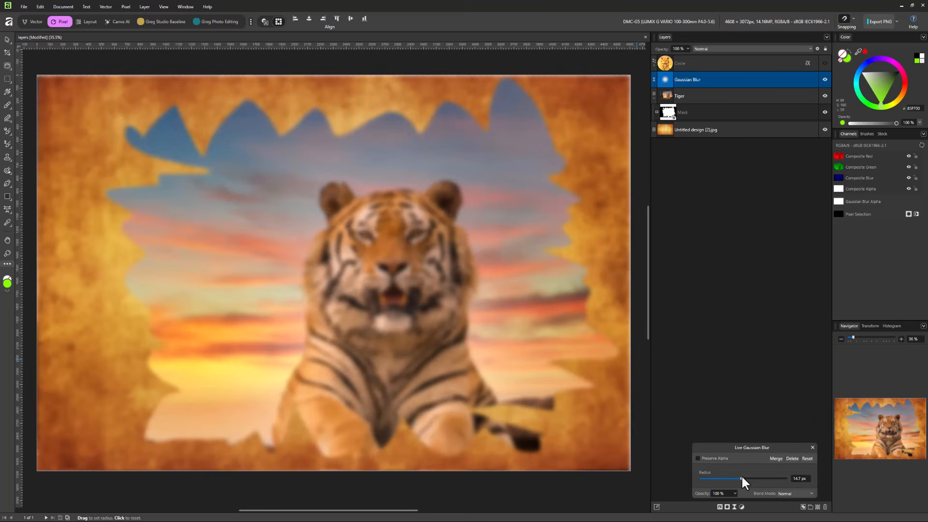
pyautogui.click(813, 447)
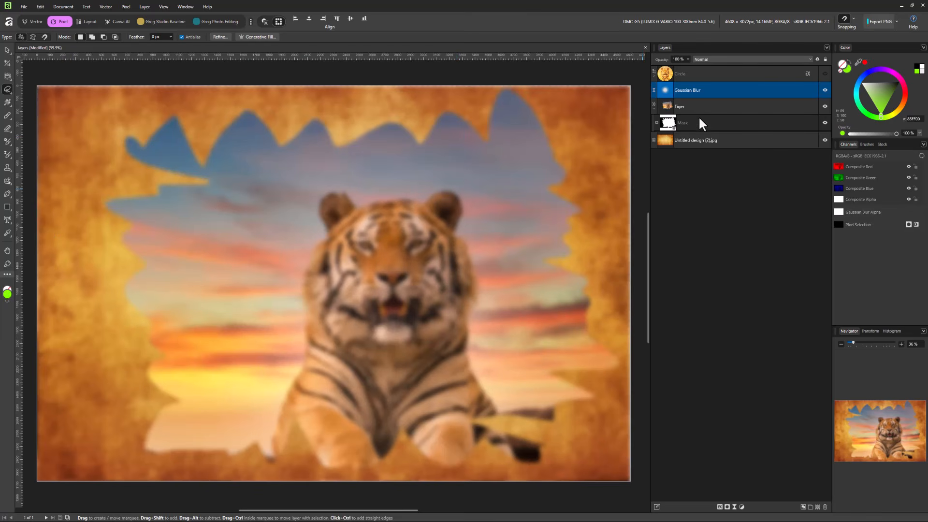
# Step: Place the Gaussian Blur filter directly above the background image, toggle its visibility to compare, and set its radius to 5.2 px
pyautogui.moveTo(700, 91); pyautogui.dragTo(688, 133)
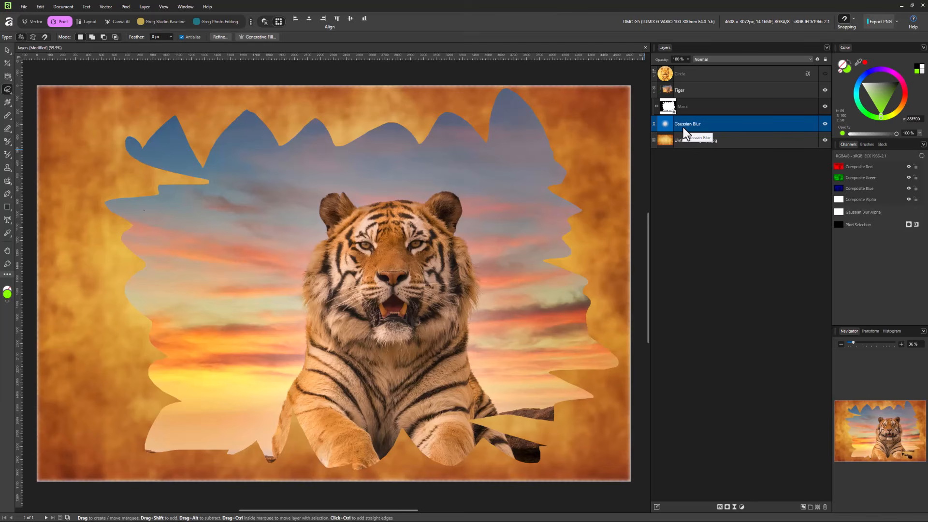
pyautogui.click(825, 125)
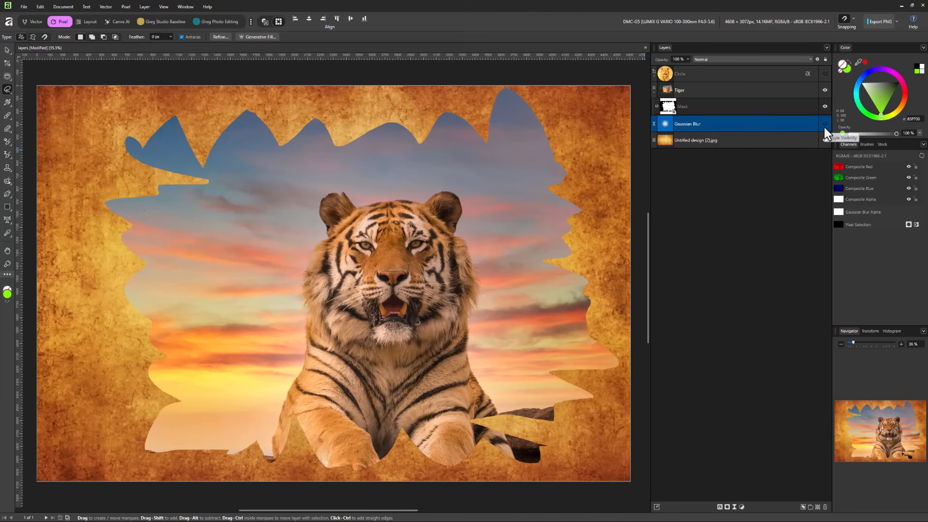
pyautogui.click(824, 127)
pyautogui.doubleClick(659, 124)
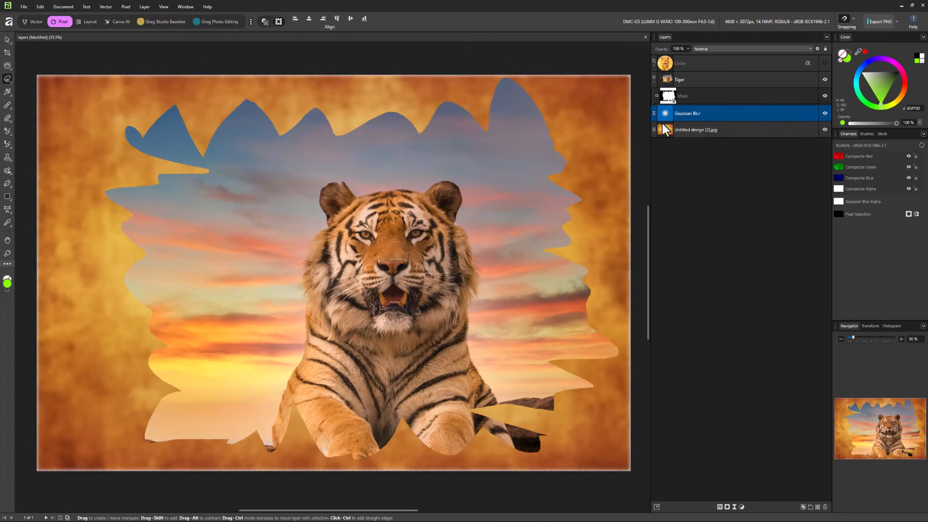
pyautogui.moveTo(739, 476)
pyautogui.mouseDown()
pyautogui.moveTo(713, 473)
pyautogui.moveTo(746, 474)
pyautogui.moveTo(727, 477)
pyautogui.mouseUp()
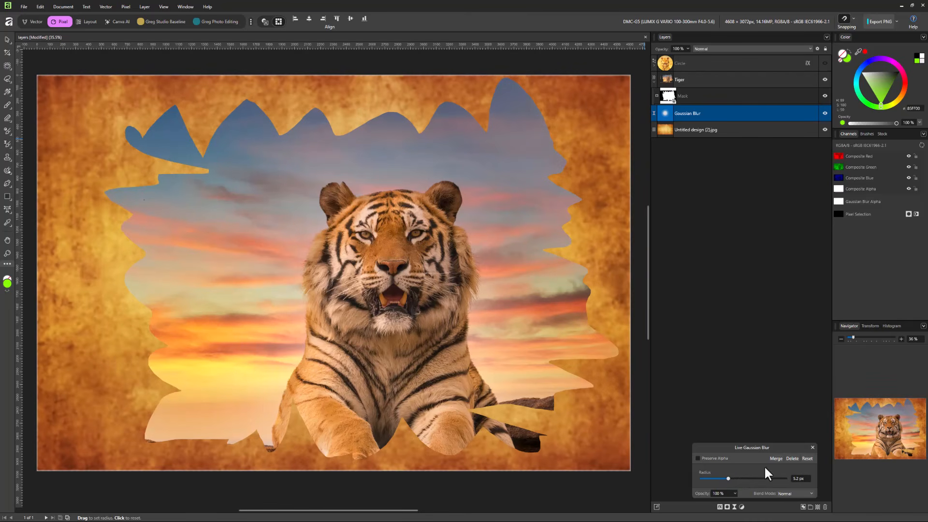
pyautogui.click(810, 448)
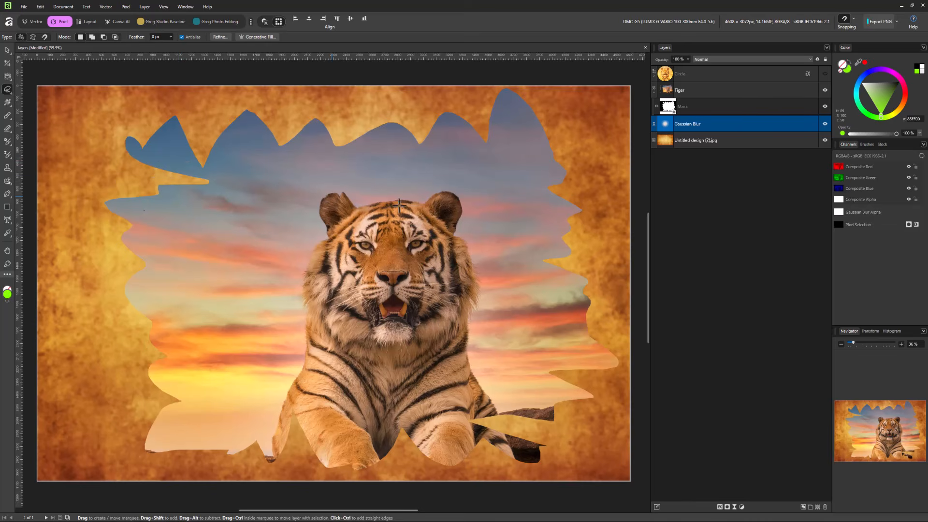
# Step: Nest the Gaussian Blur filter inside the Tiger layer above its mask, and set the radius to 28.7 px
pyautogui.moveTo(691, 124); pyautogui.dragTo(697, 107)
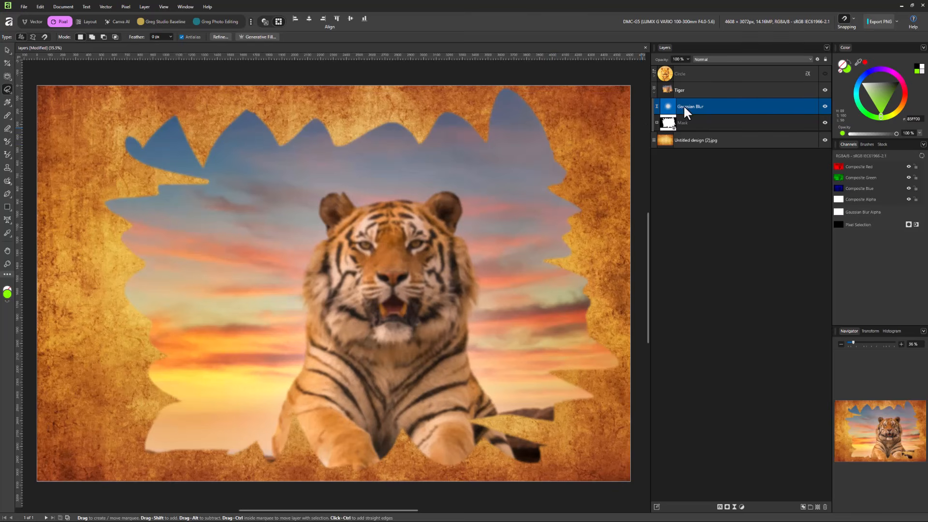
pyautogui.doubleClick(670, 107)
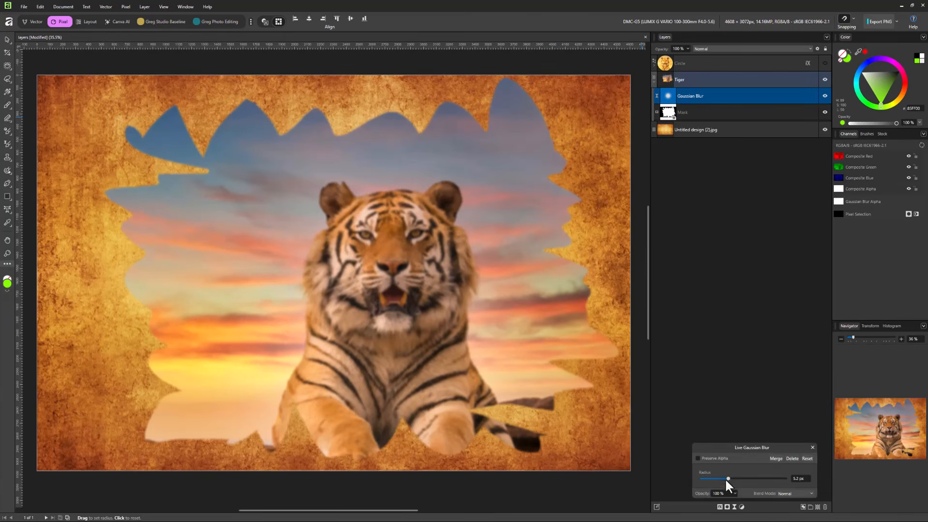
pyautogui.moveTo(728, 481); pyautogui.dragTo(757, 481)
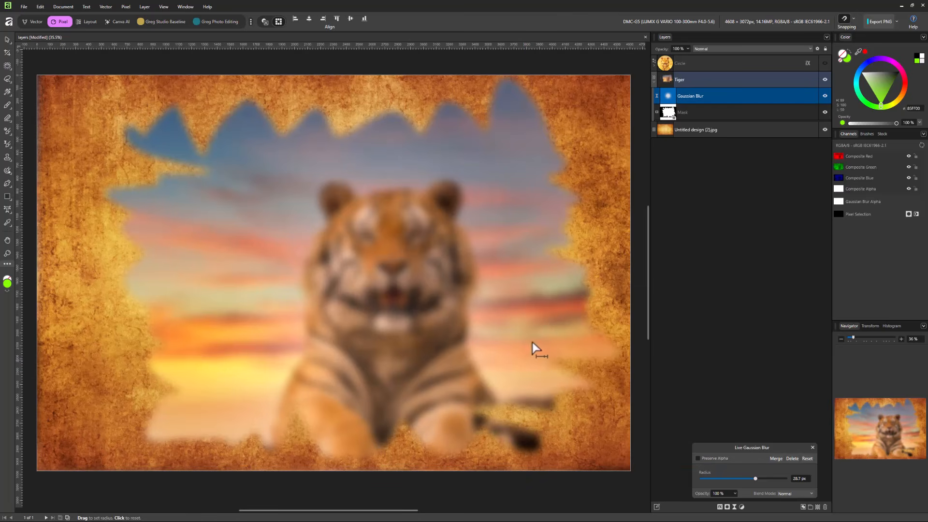
# Step: View the Tiger layer's mask in isolation, and nest the Gaussian Blur filter inside that mask so only the mask edges are blurred
pyautogui.click(667, 115)
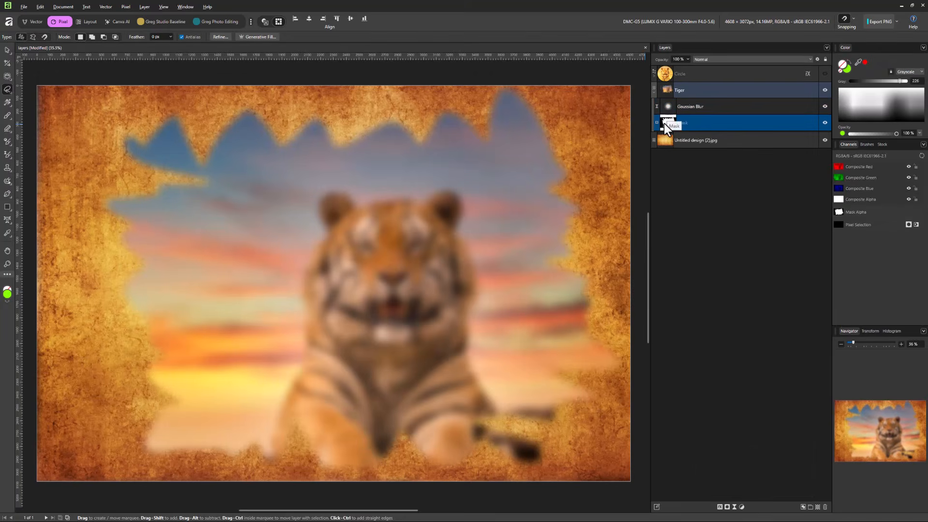
pyautogui.keyDown('alt'); pyautogui.click(664, 124); pyautogui.keyUp('alt')
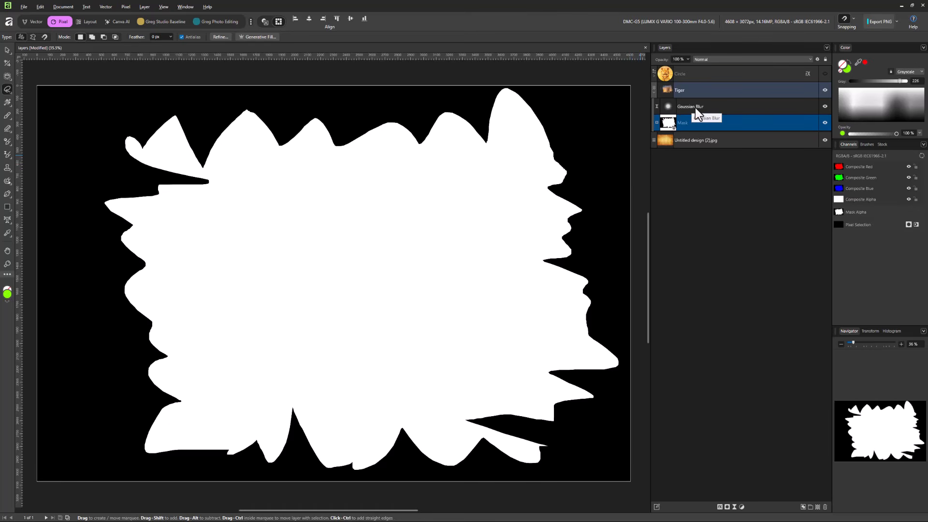
pyautogui.click(709, 108)
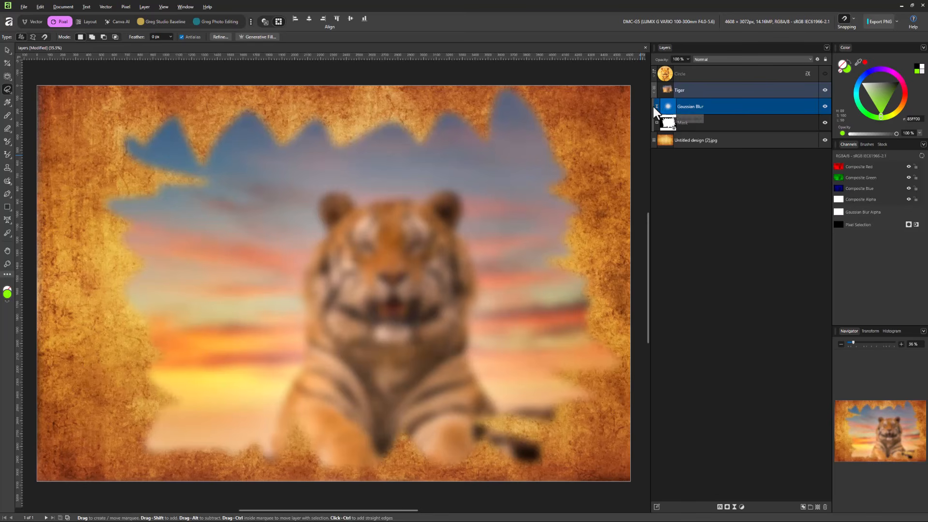
pyautogui.moveTo(688, 110); pyautogui.dragTo(712, 125)
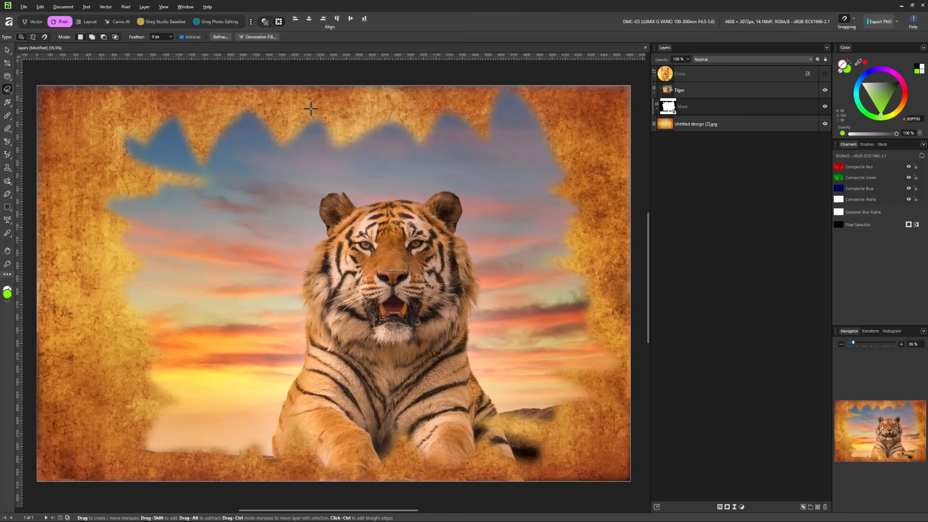
# Step: Expand the Tiger layer's mask and set the nested Gaussian Blur filter's radius to 62.2 px
pyautogui.click(658, 110)
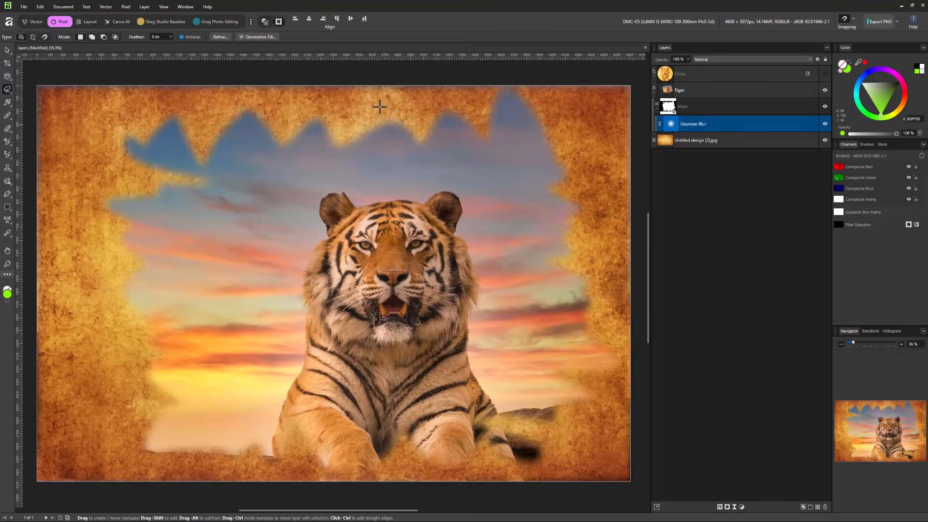
pyautogui.doubleClick(673, 125)
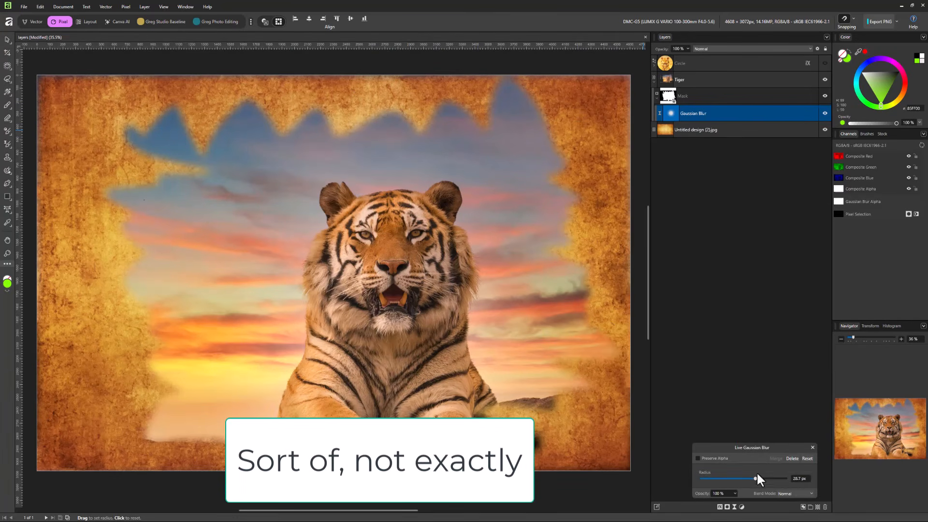
pyautogui.moveTo(766, 478)
pyautogui.mouseDown()
pyautogui.moveTo(782, 479)
pyautogui.moveTo(749, 475)
pyautogui.moveTo(776, 480)
pyautogui.mouseUp()
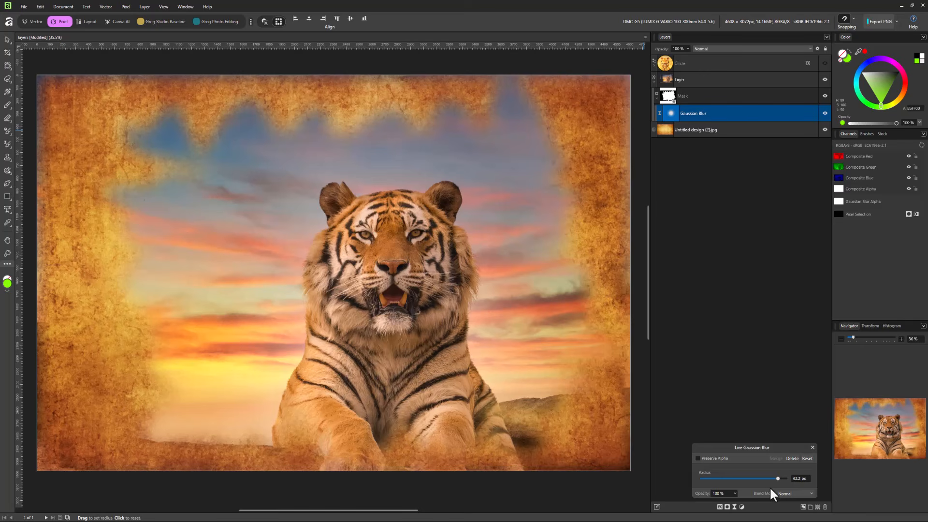
pyautogui.click(812, 448)
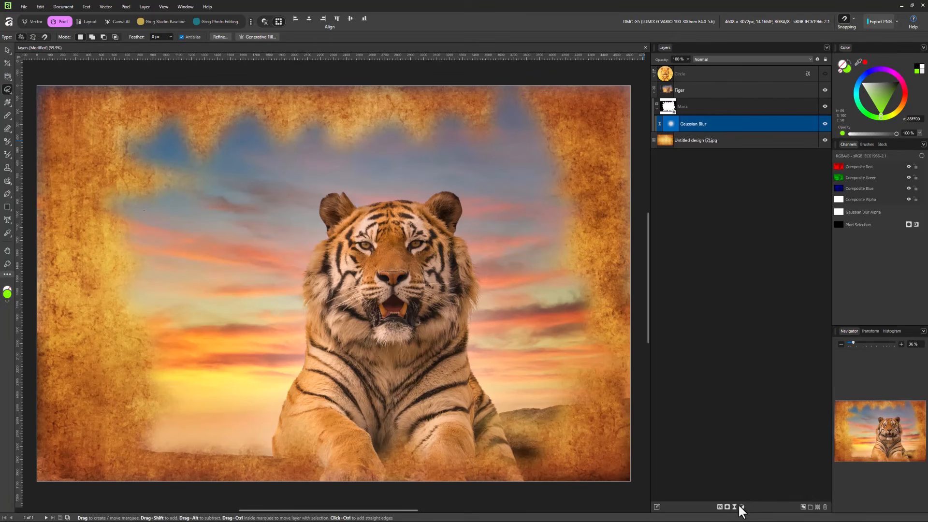
# Step: Add an Exposure adjustment at the top of the layer stack and set its exposure to 0.854
pyautogui.click(733, 507)
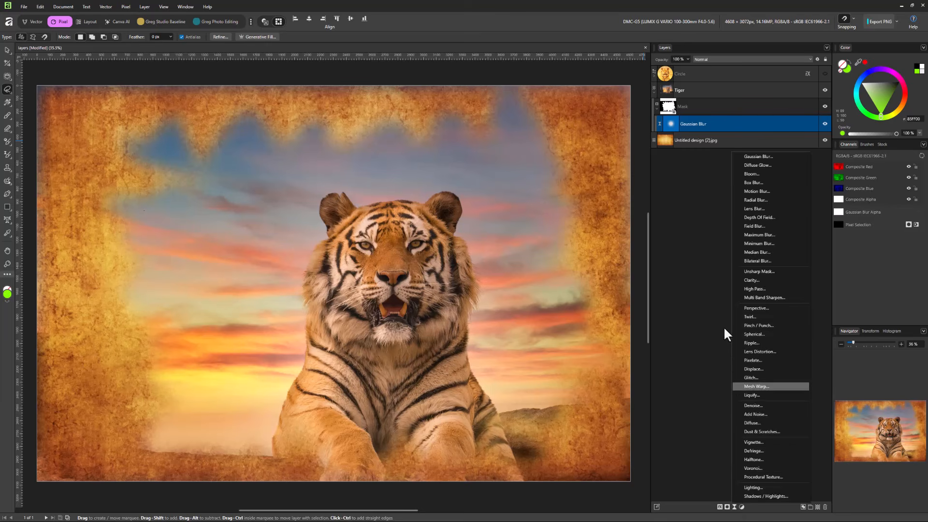
pyautogui.click(708, 308)
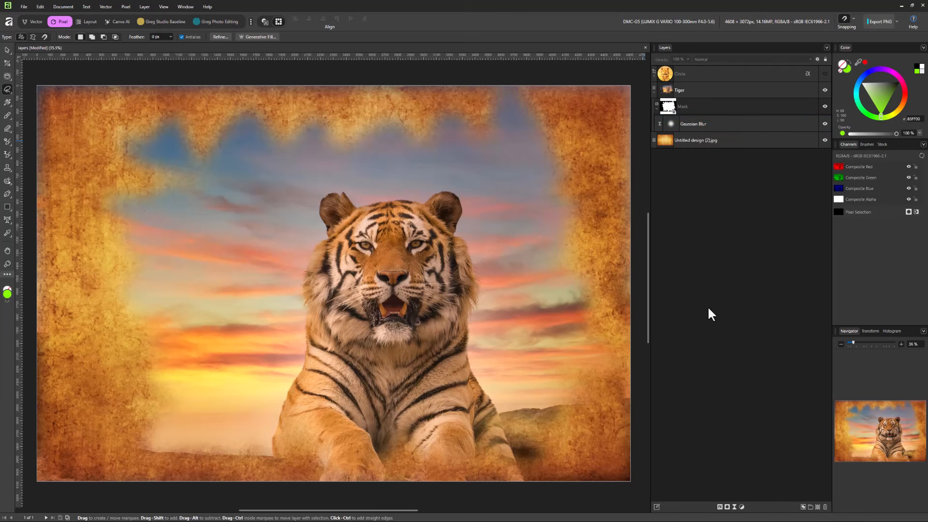
pyautogui.click(741, 506)
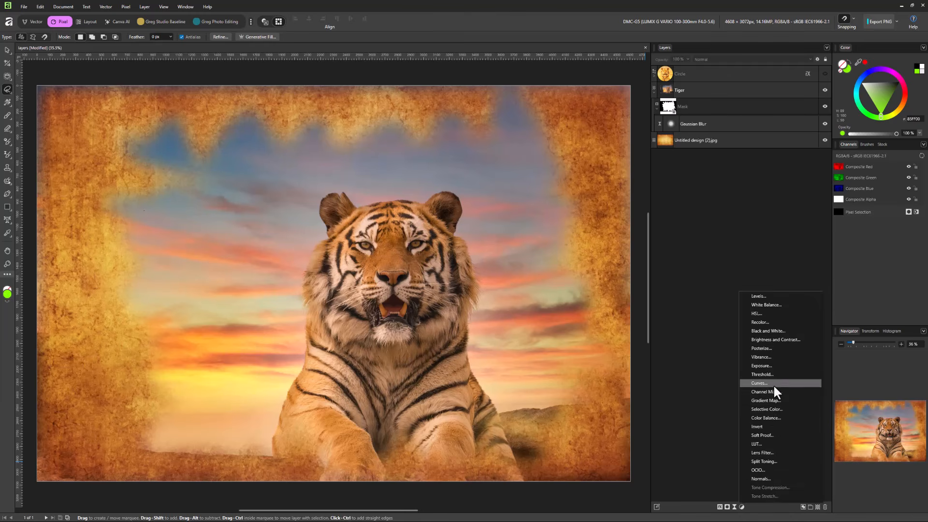
pyautogui.click(770, 367)
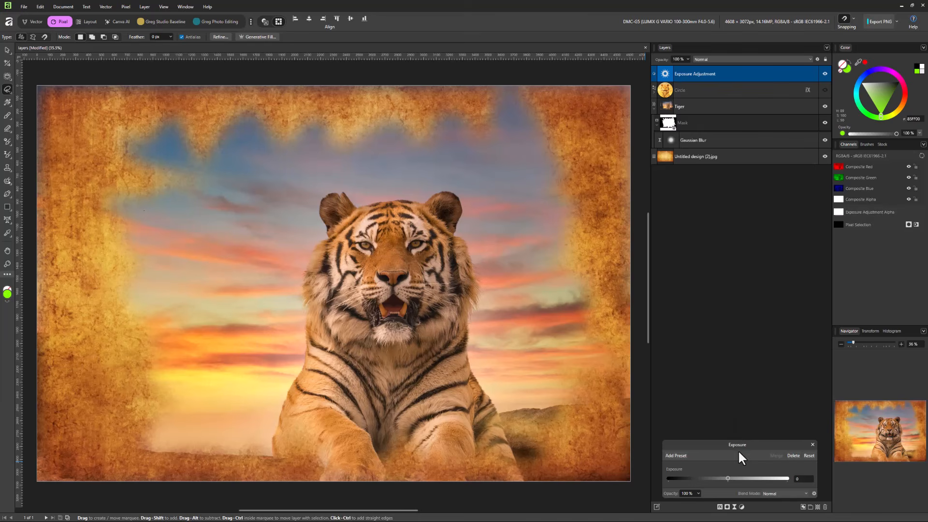
pyautogui.click(752, 384)
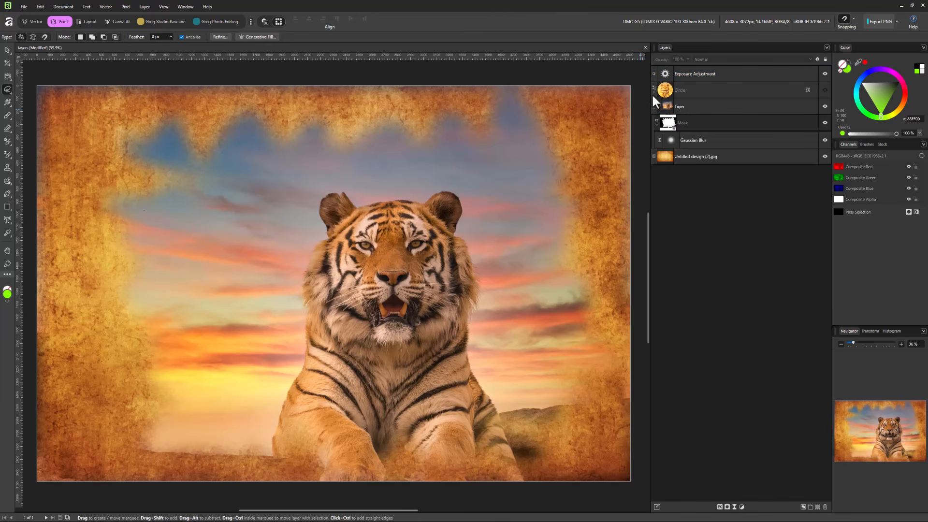
pyautogui.click(665, 75)
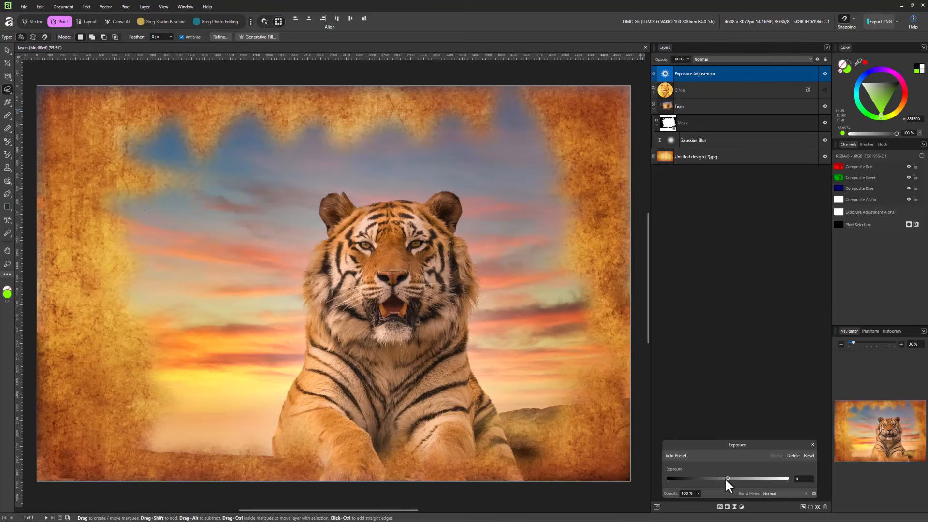
pyautogui.moveTo(726, 478)
pyautogui.mouseDown()
pyautogui.moveTo(746, 477)
pyautogui.moveTo(712, 482)
pyautogui.moveTo(727, 484)
pyautogui.mouseUp()
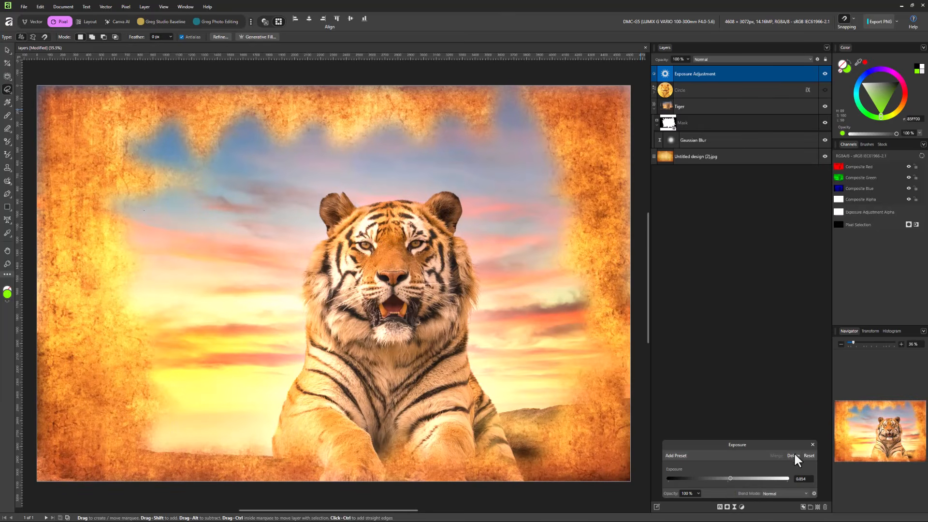
pyautogui.click(812, 444)
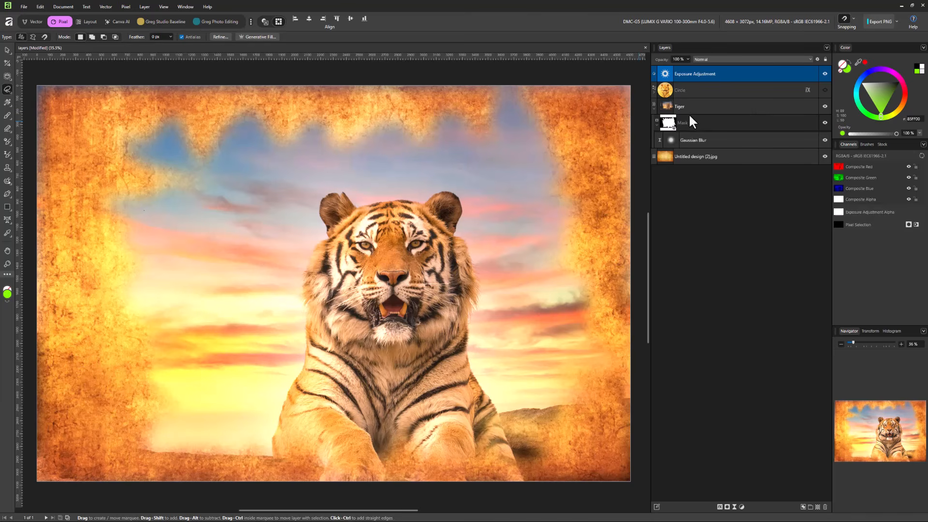
# Step: Place the Exposure adjustment directly above the background image and set its exposure to 0.976
pyautogui.moveTo(700, 73); pyautogui.dragTo(689, 152)
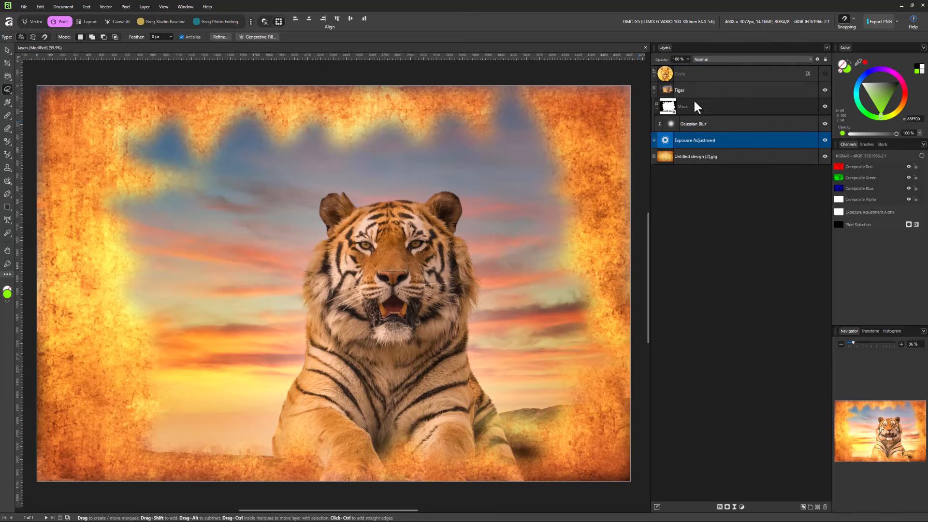
pyautogui.doubleClick(665, 140)
pyautogui.moveTo(730, 477)
pyautogui.mouseDown()
pyautogui.moveTo(719, 478)
pyautogui.moveTo(730, 478)
pyautogui.mouseUp()
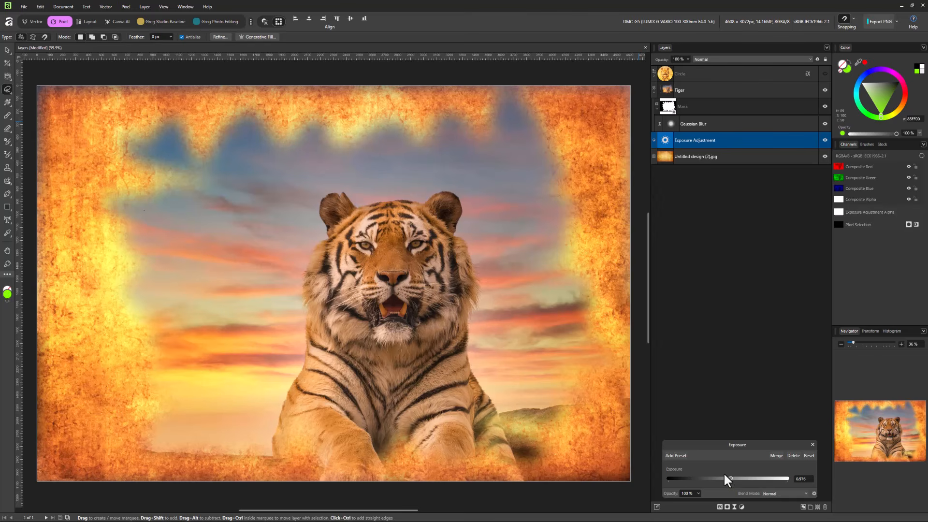
pyautogui.click(741, 507)
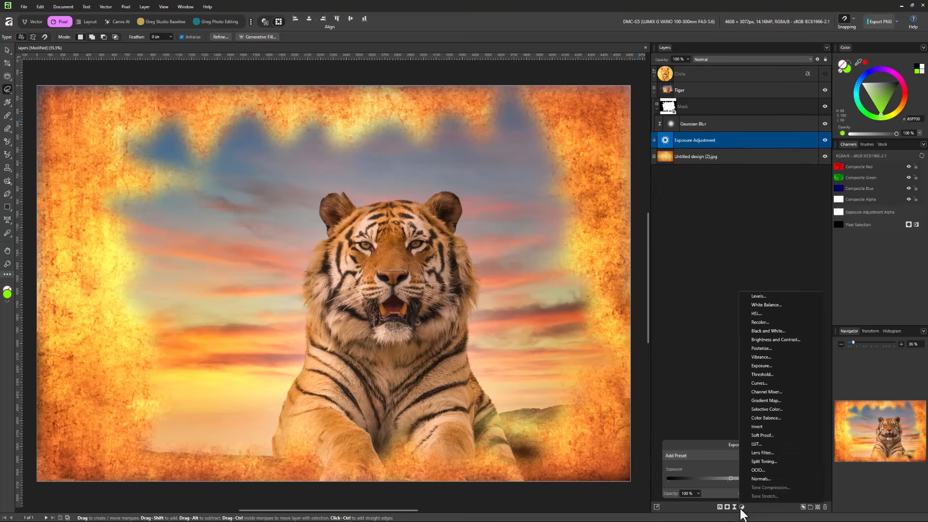
pyautogui.click(693, 404)
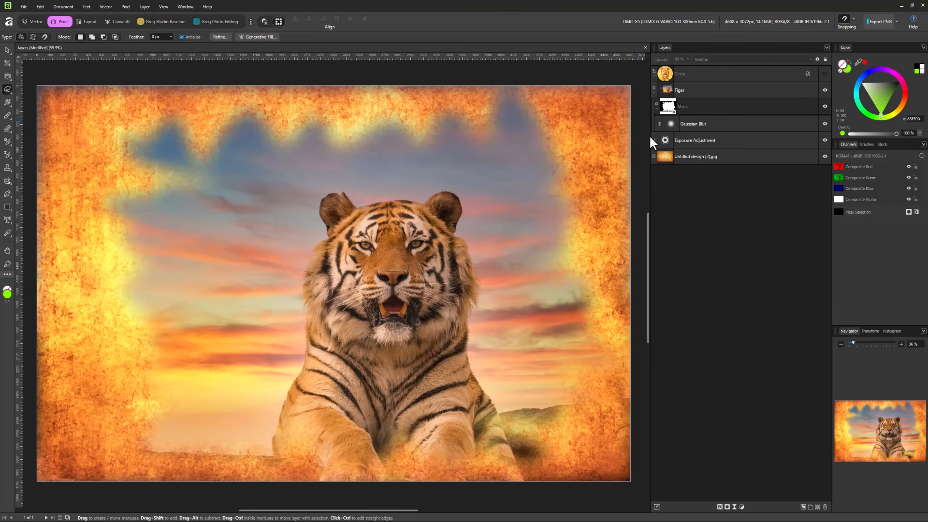
pyautogui.press('v')
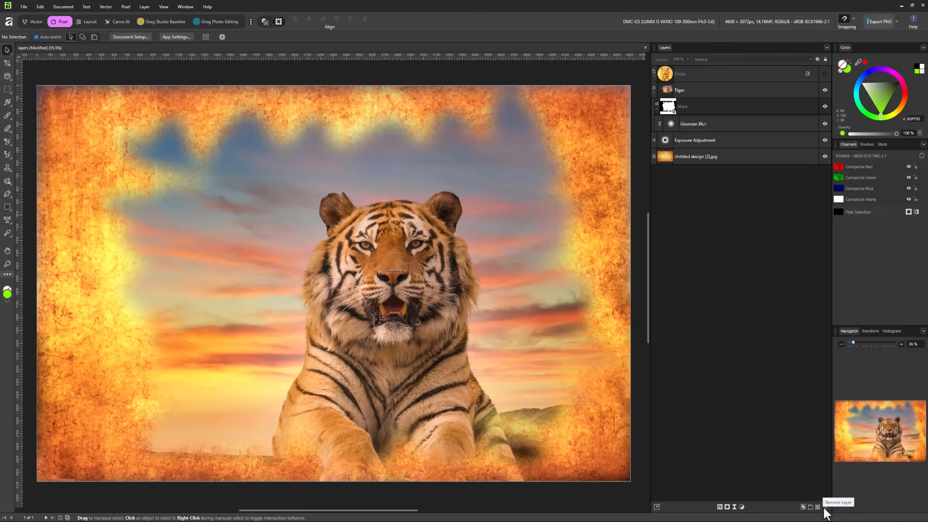
pyautogui.click(718, 142)
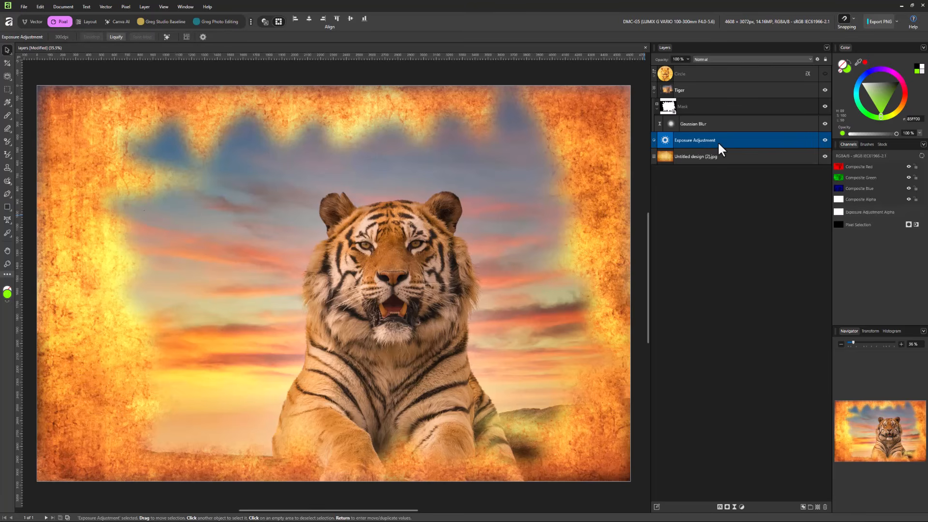
pyautogui.rightClick(729, 141)
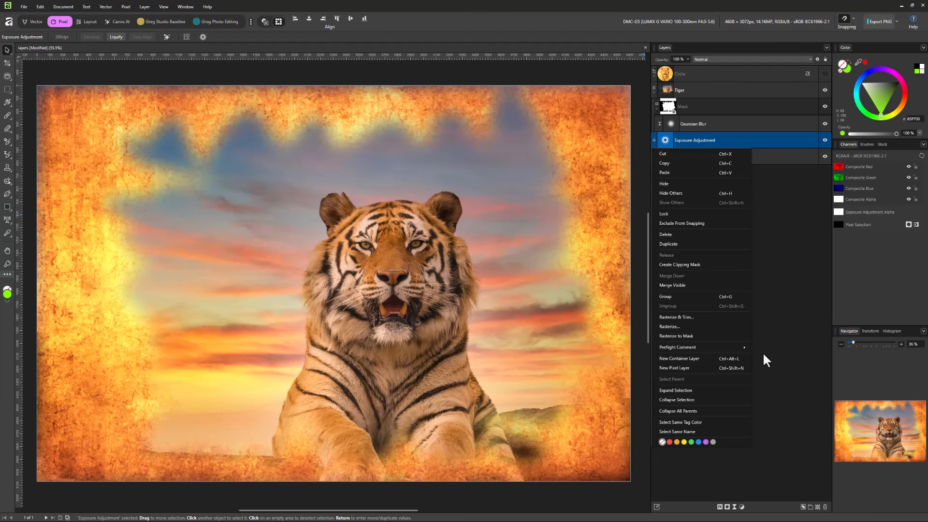
pyautogui.click(822, 493)
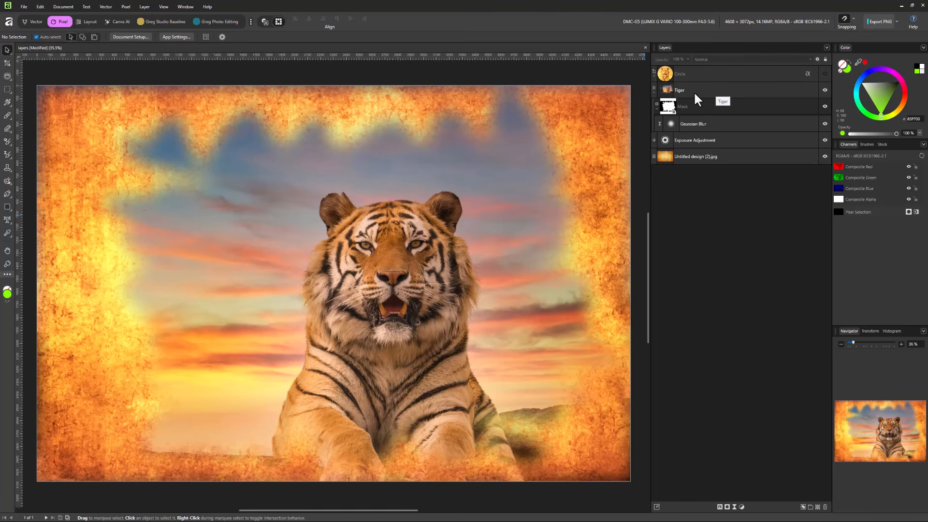
# Step: Try shifting the Tiger layer's mask independently of its image, inspect the mask in isolation, and move it back into place
pyautogui.click(672, 108)
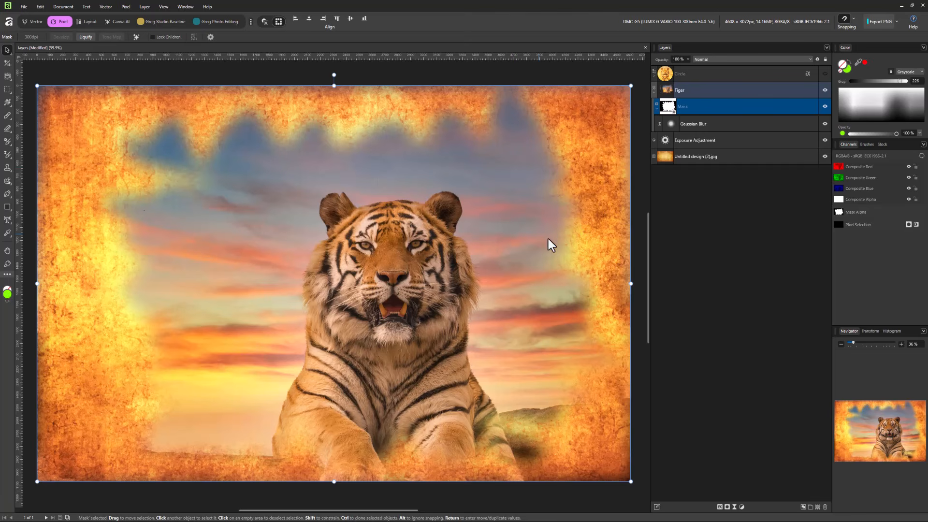
pyautogui.moveTo(568, 236); pyautogui.dragTo(407, 223)
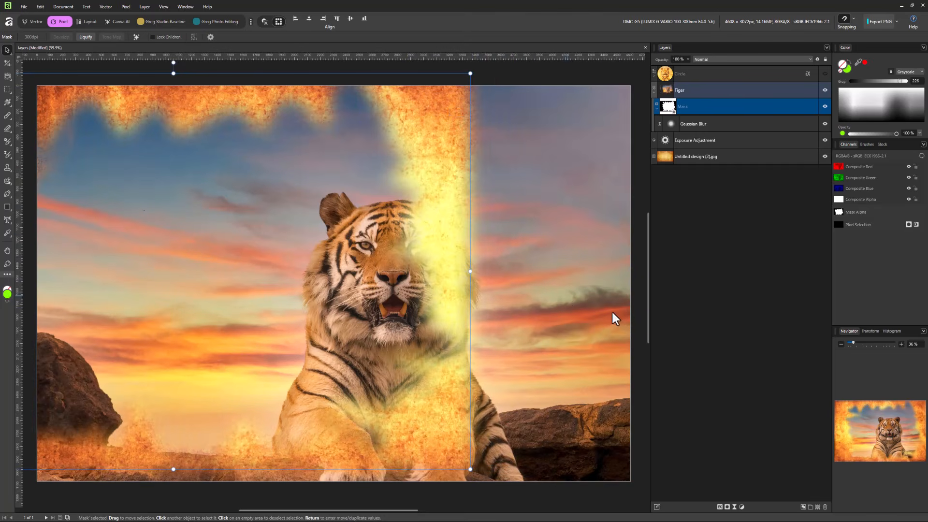
pyautogui.keyDown('alt'); pyautogui.click(667, 108); pyautogui.keyUp('alt')
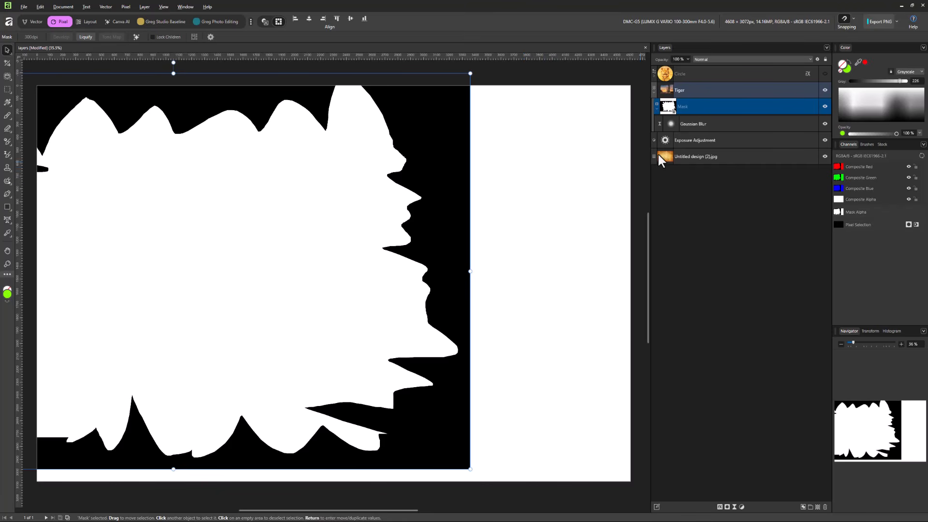
pyautogui.click(703, 96)
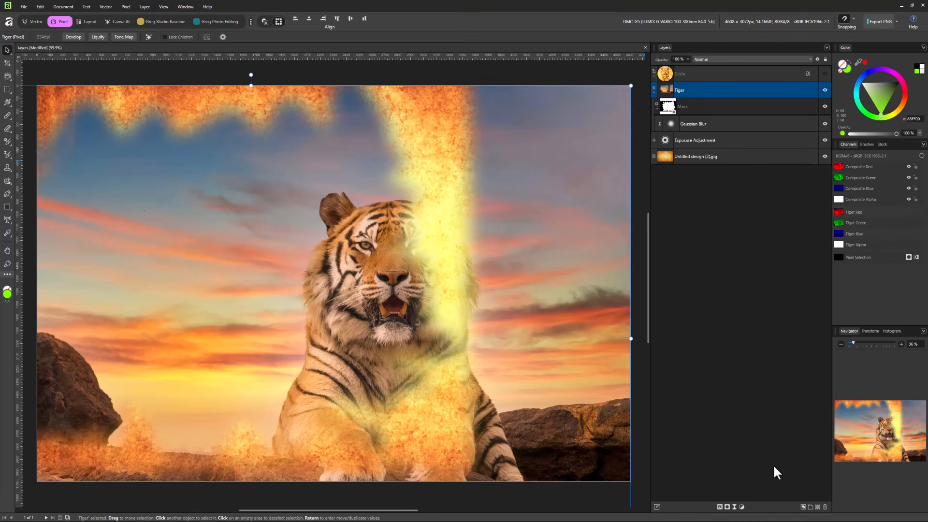
pyautogui.click(691, 107)
pyautogui.moveTo(341, 283); pyautogui.dragTo(502, 295)
# Step: Lock the Tiger layer and the Circle layer
pyautogui.press('b')
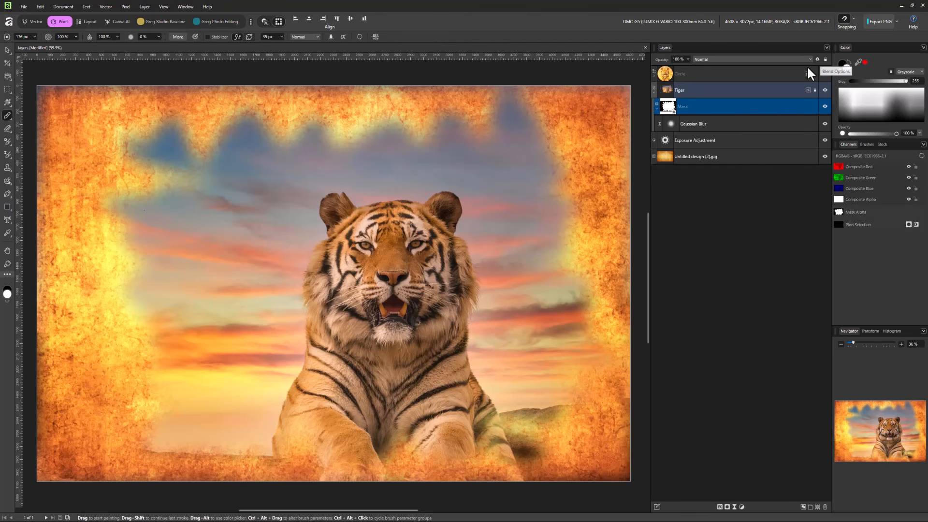
pyautogui.click(780, 77)
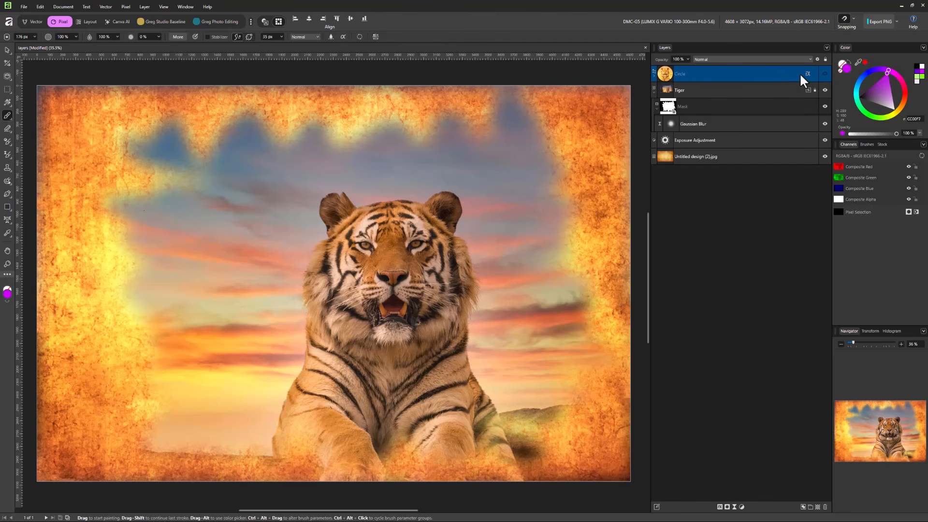
pyautogui.click(825, 60)
# Step: Rename the locked Tiger layer as d, and place the Exposure adjustment directly above it
pyautogui.click(725, 97)
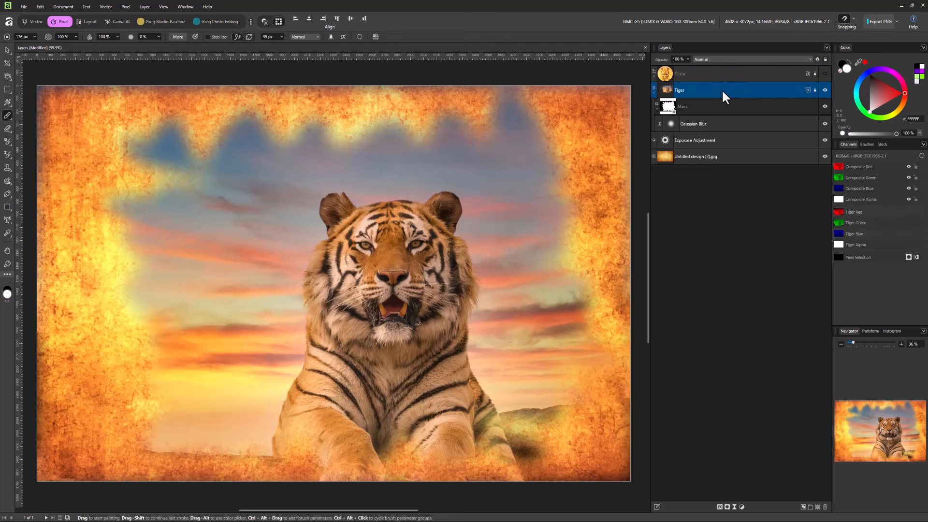
pyautogui.doubleClick(681, 89)
pyautogui.write('d')
pyautogui.press('Return')
pyautogui.moveTo(719, 94); pyautogui.dragTo(715, 147)
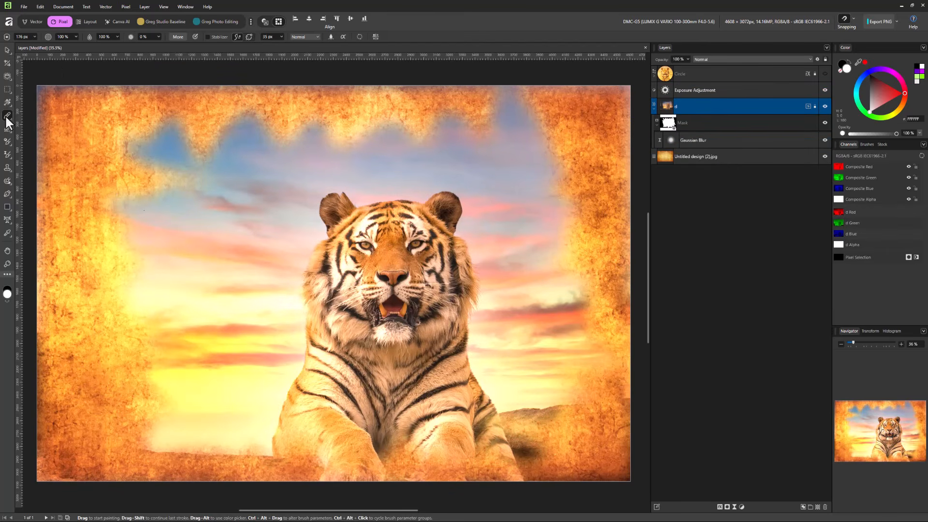
# Step: Paint freehand white brush strokes across the sky and the tiger's face on the locked image layer
pyautogui.moveTo(212, 237); pyautogui.dragTo(230, 232)
pyautogui.moveTo(341, 233)
pyautogui.mouseDown()
pyautogui.moveTo(288, 263)
pyautogui.moveTo(391, 275)
pyautogui.mouseUp()
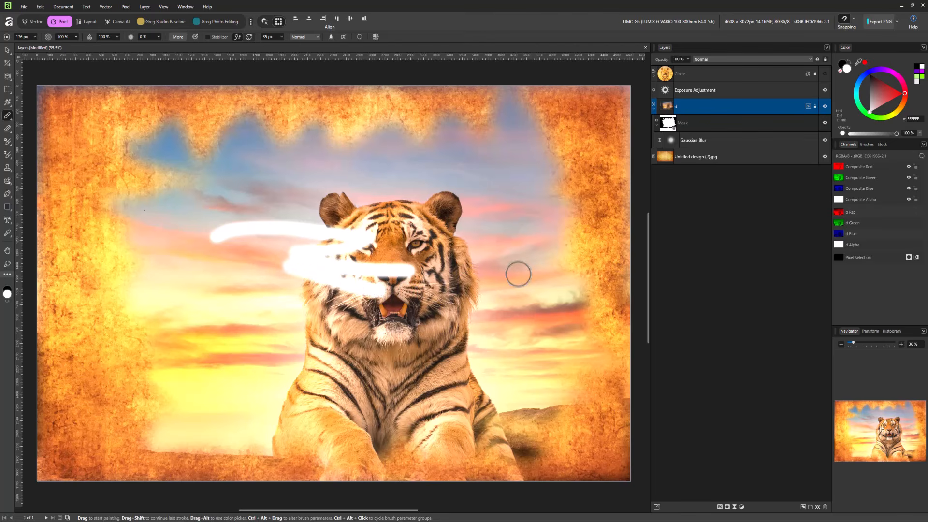
pyautogui.click(696, 242)
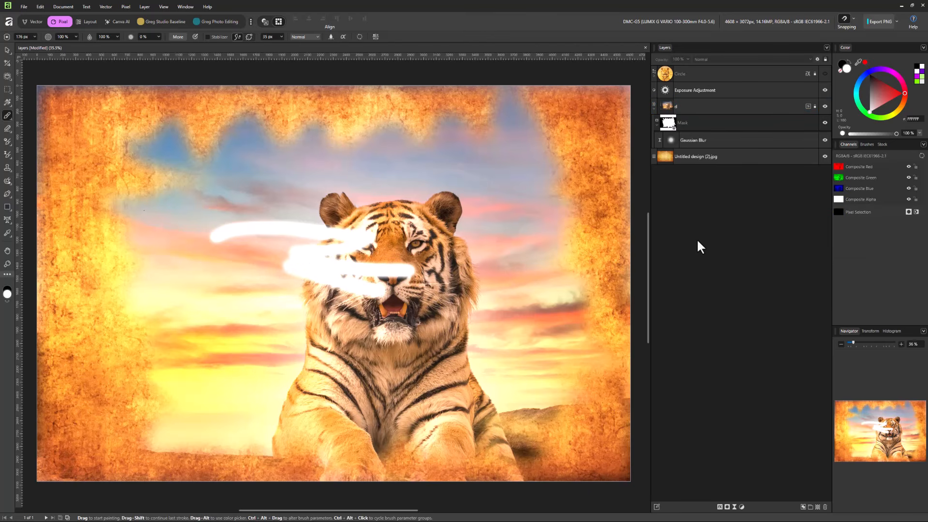
# Step: Undo the white brush strokes, the layer reordering and the renaming of the locked layer
pyautogui.hotkey('ctrl', 'z')
pyautogui.hotkey('ctrl', 'z')
pyautogui.hotkey('ctrl', 'z')
pyautogui.hotkey('ctrl', 'z')
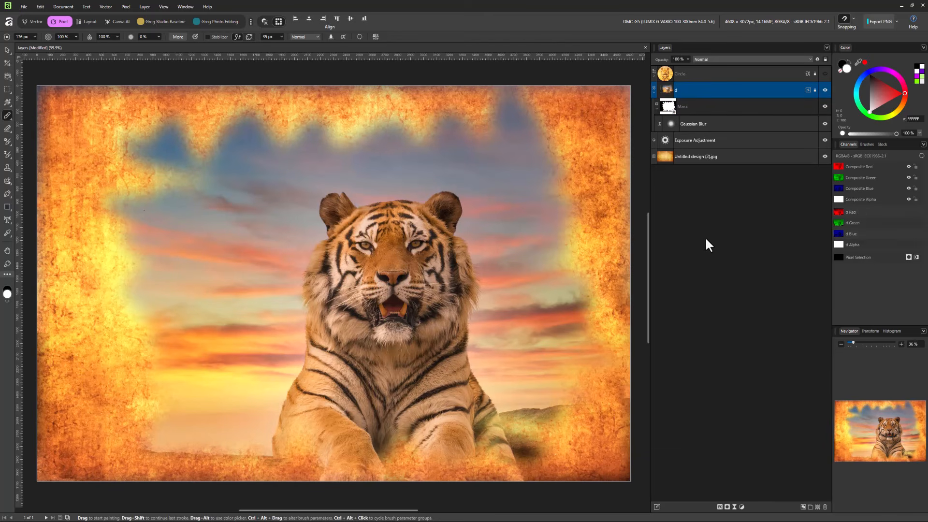
pyautogui.hotkey('ctrl', 'z')
# Step: Add a new pixel layer above the Circle layer and fill it with a radial gradient using the Gradient tool
pyautogui.press('g')
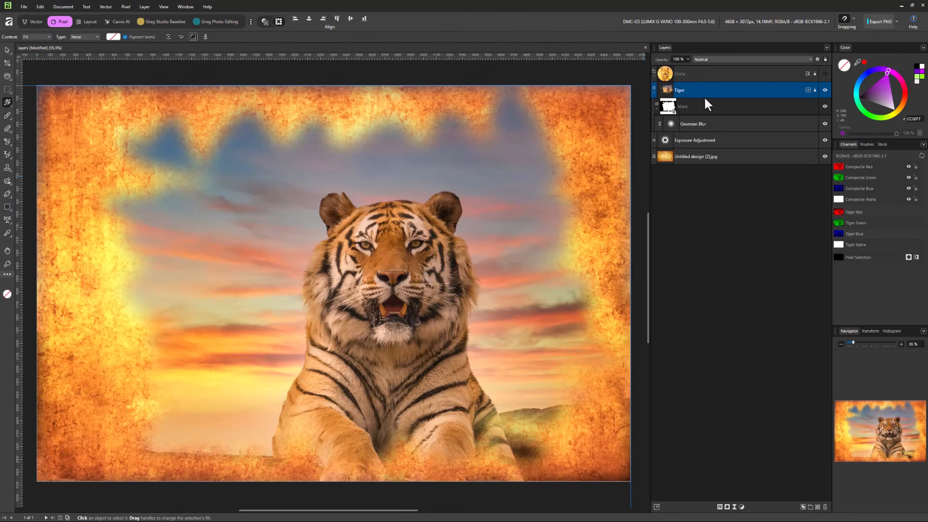
pyautogui.click(706, 74)
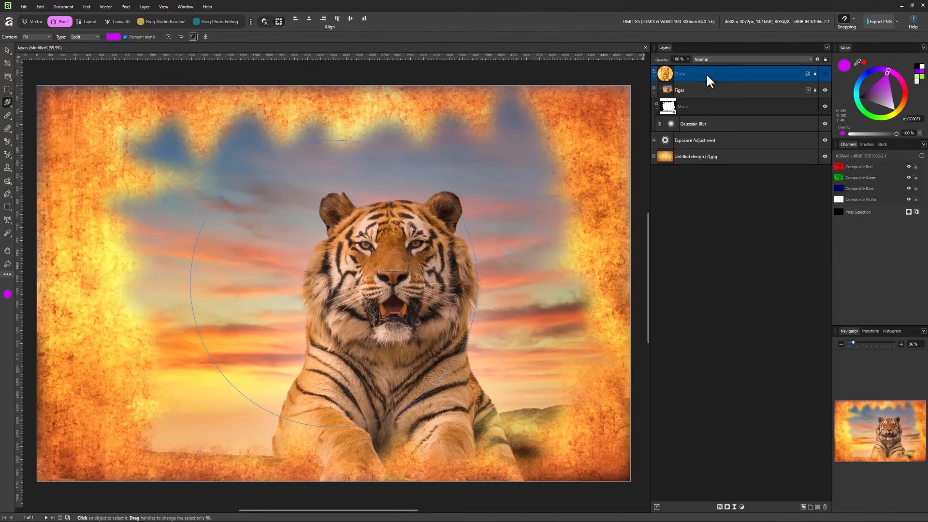
pyautogui.click(818, 507)
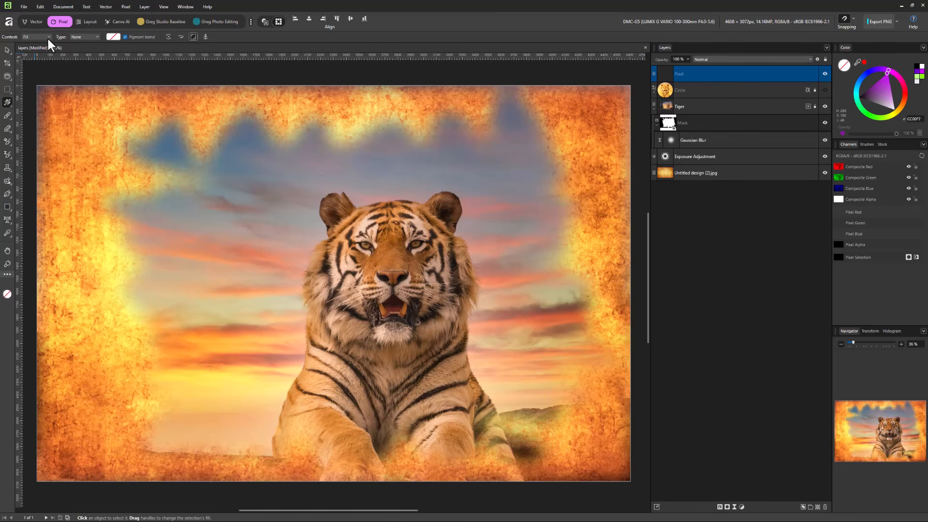
pyautogui.click(82, 36)
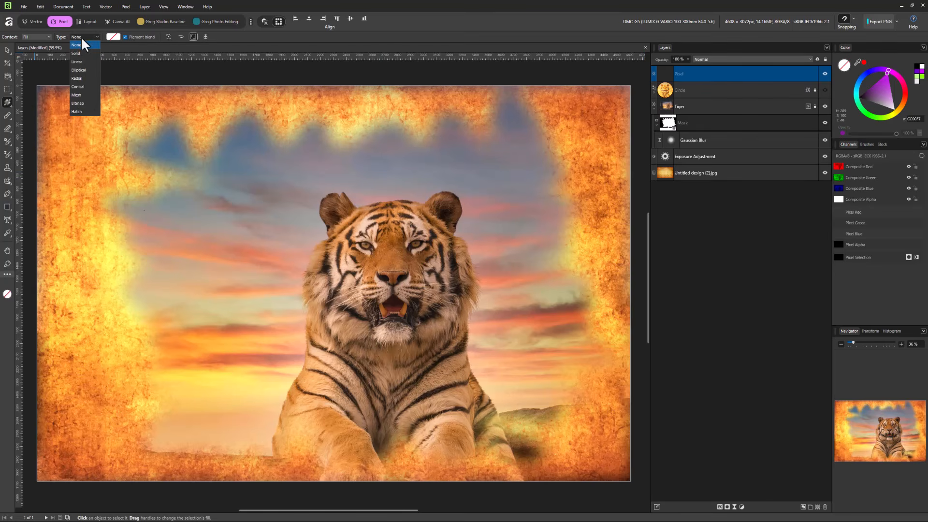
pyautogui.click(77, 78)
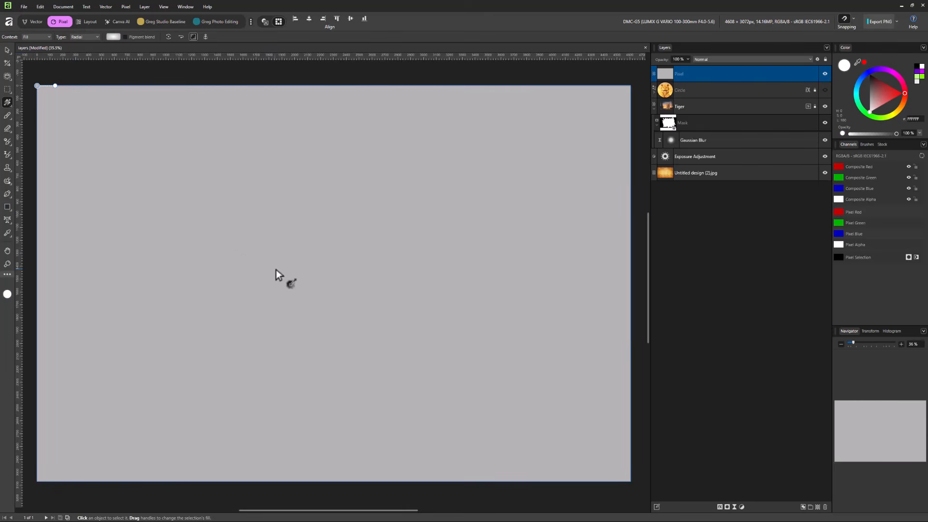
# Step: Set the gradient's end stop to black and stretch the radial gradient from near the canvas centre up to near the upper edge
pyautogui.click(113, 37)
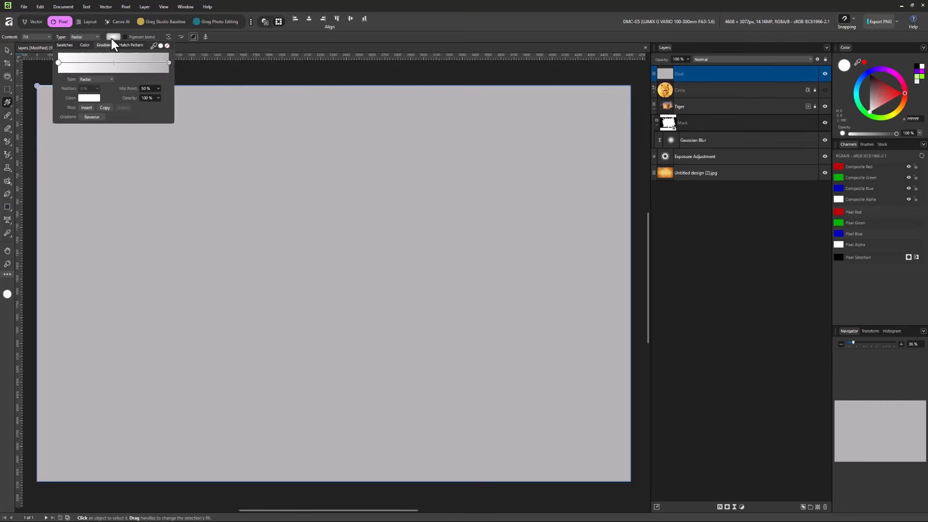
pyautogui.click(169, 63)
pyautogui.click(91, 98)
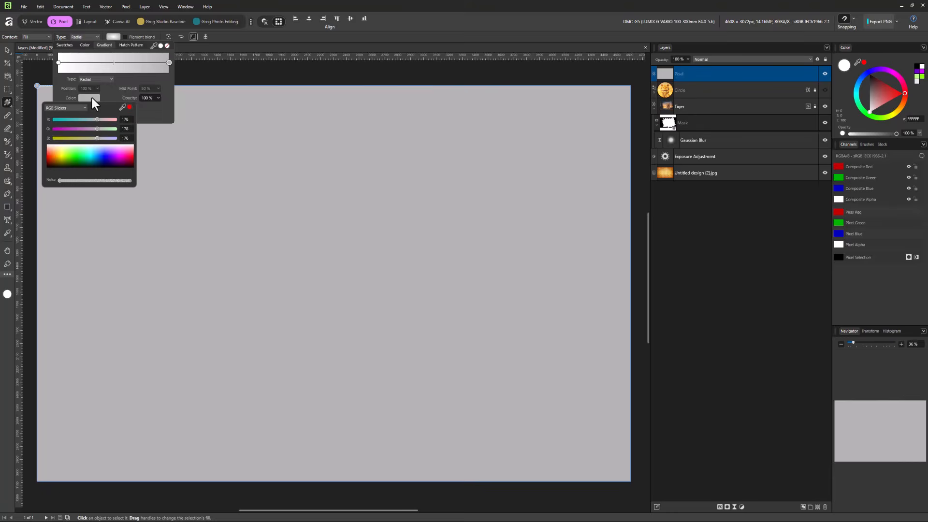
pyautogui.moveTo(66, 151); pyautogui.dragTo(33, 170)
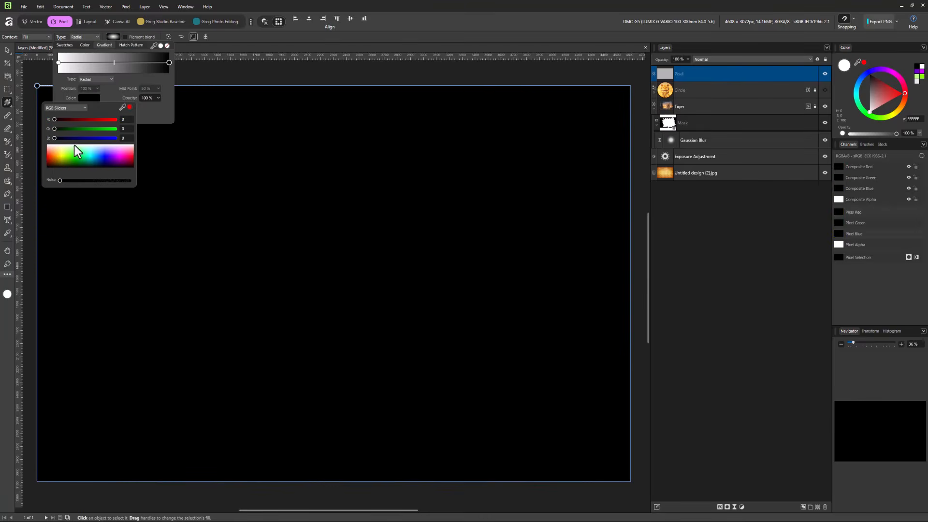
pyautogui.moveTo(308, 273); pyautogui.dragTo(308, 106)
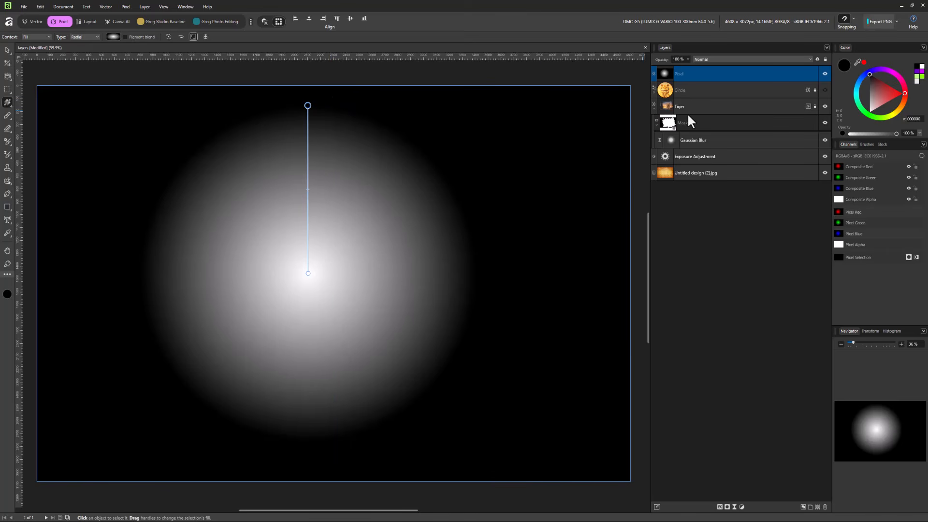
# Step: Open the gradient layer's blend options and vary the dark and light ends of the source layer range, finishing with both at 100%
pyautogui.click(817, 59)
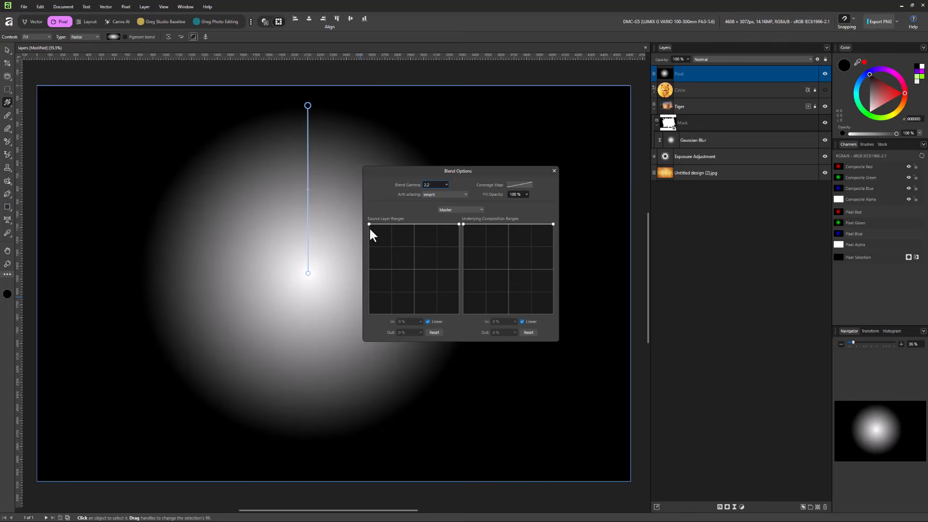
pyautogui.moveTo(369, 224); pyautogui.dragTo(369, 268)
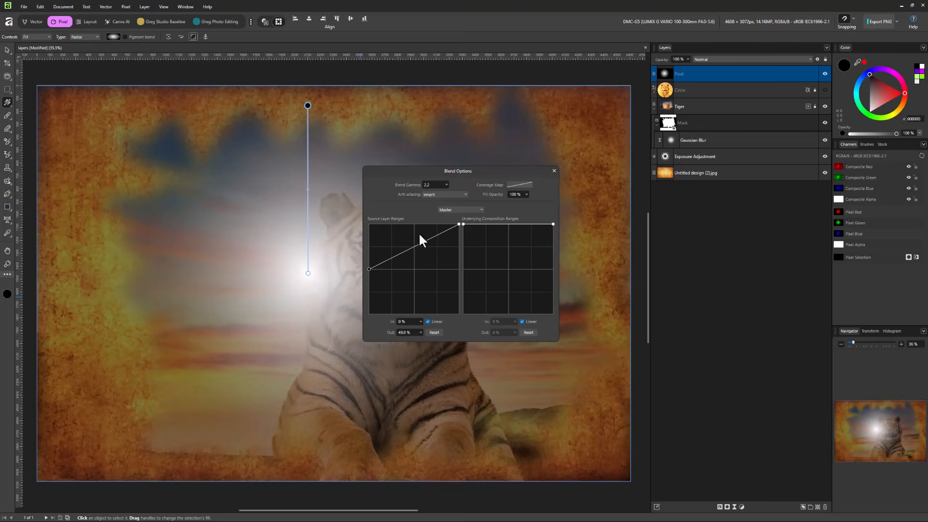
pyautogui.moveTo(459, 224); pyautogui.dragTo(459, 270)
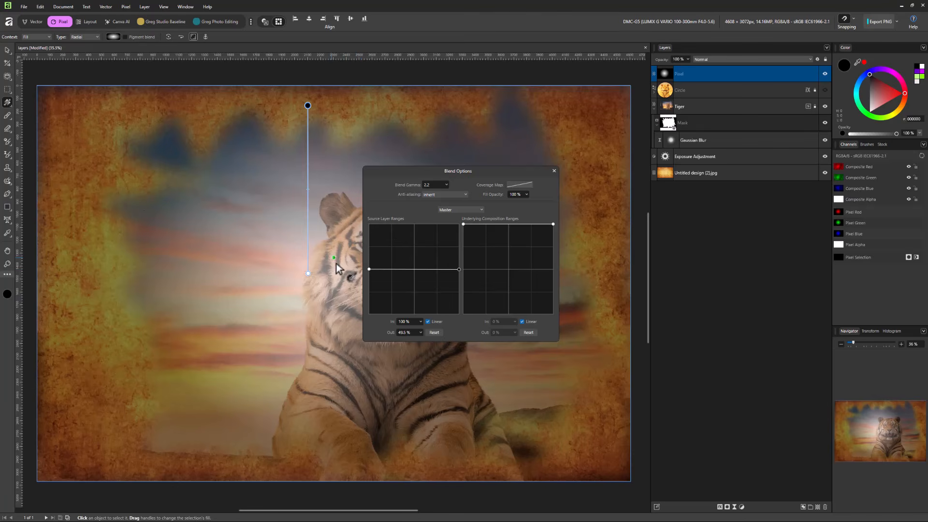
pyautogui.moveTo(369, 269); pyautogui.dragTo(366, 314)
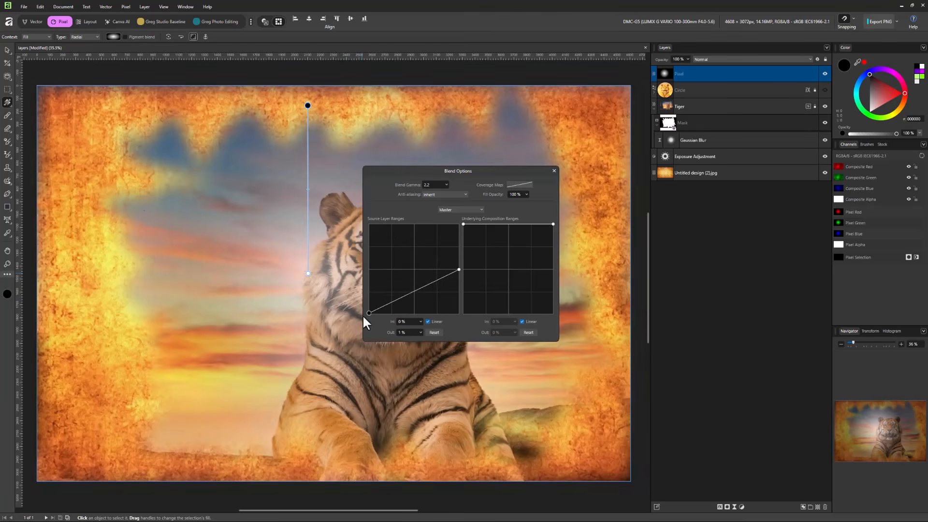
pyautogui.moveTo(459, 269); pyautogui.dragTo(459, 225)
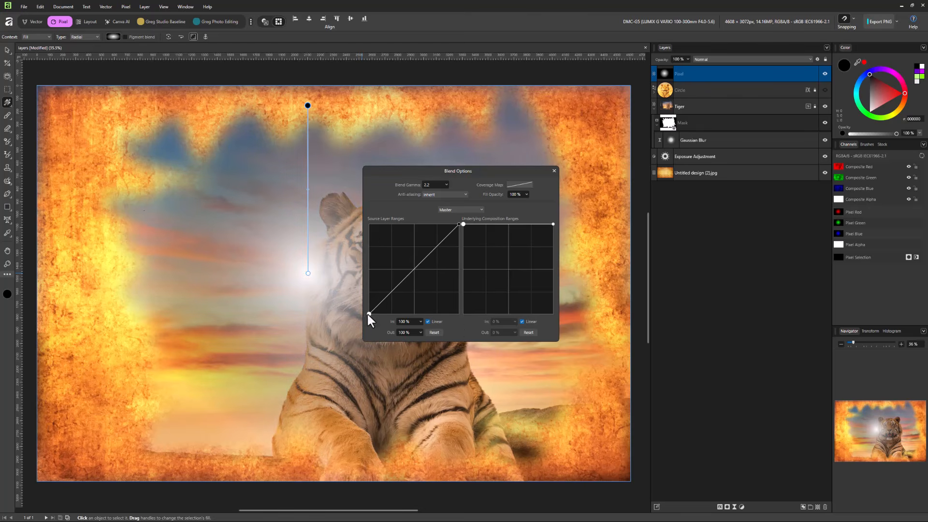
pyautogui.moveTo(367, 312); pyautogui.dragTo(361, 211)
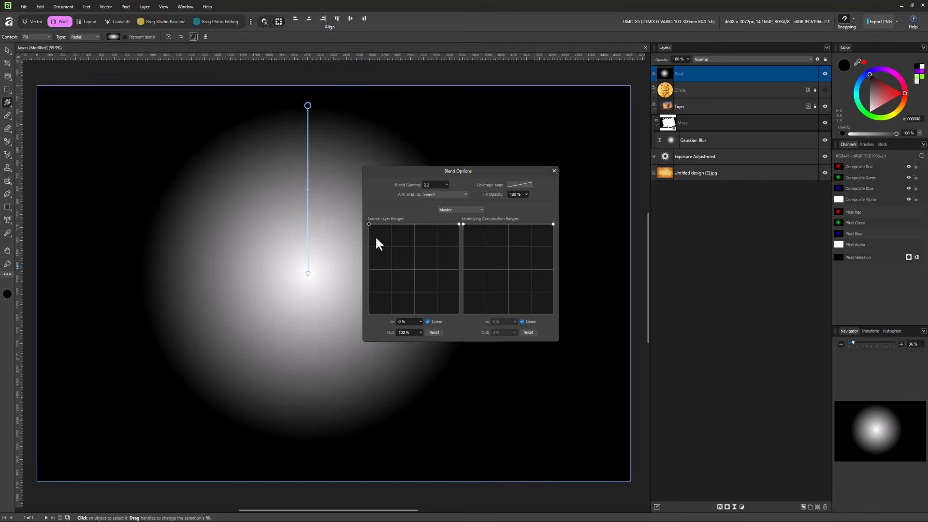
# Step: Shape the source layer range into a hard step at 50%, with output 0% below it and 100% above it
pyautogui.click(381, 224)
pyautogui.moveTo(369, 224); pyautogui.dragTo(381, 313)
pyautogui.click(377, 306)
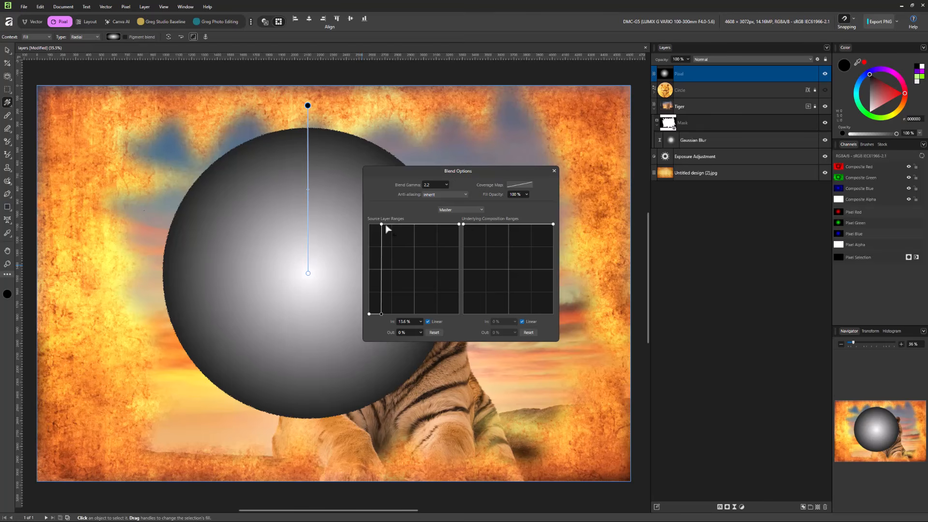
pyautogui.moveTo(381, 224); pyautogui.dragTo(413, 224)
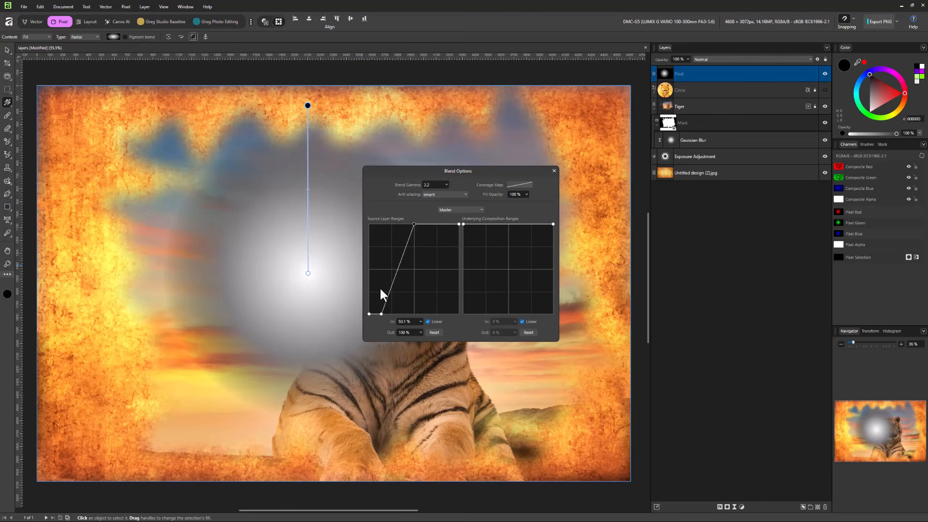
pyautogui.moveTo(382, 313); pyautogui.dragTo(415, 314)
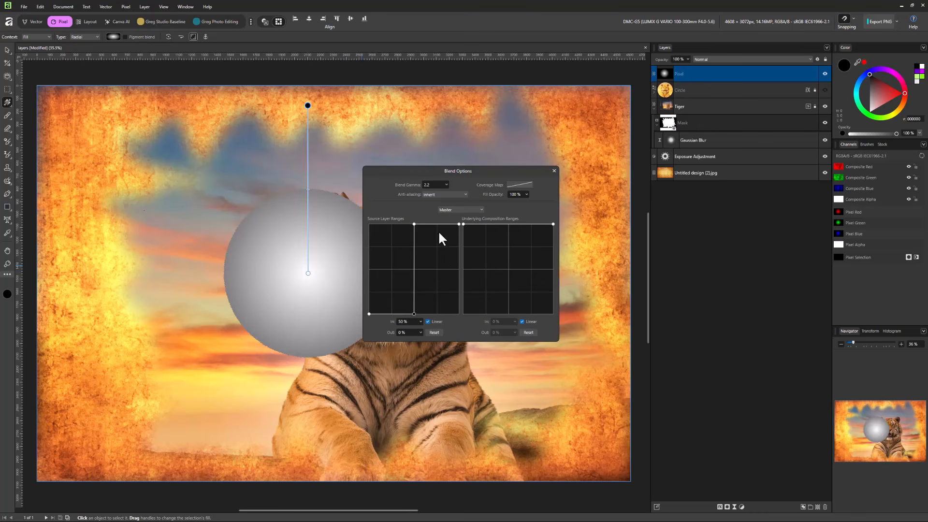
# Step: Cut a hard-edged transparent band into the source layer range between about 75.5% and 88.2%
pyautogui.moveTo(451, 222); pyautogui.dragTo(448, 317)
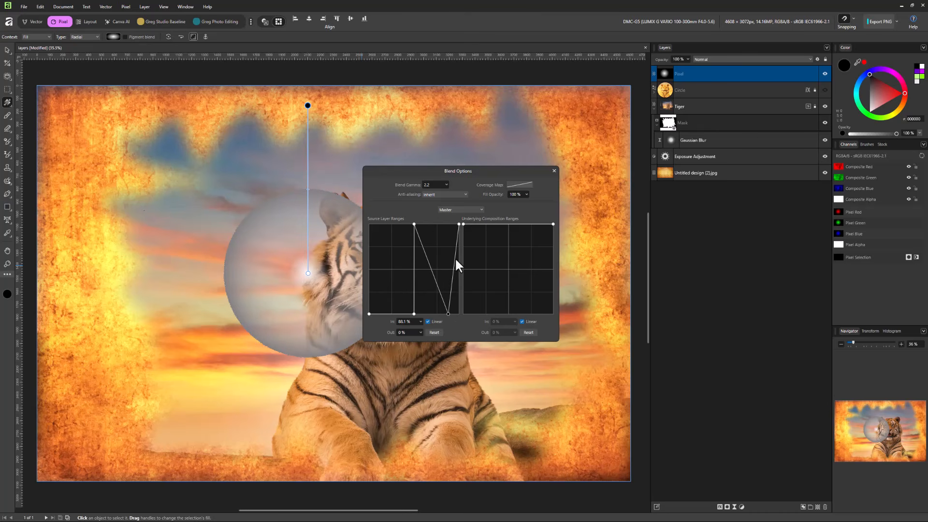
pyautogui.moveTo(455, 260); pyautogui.dragTo(447, 225)
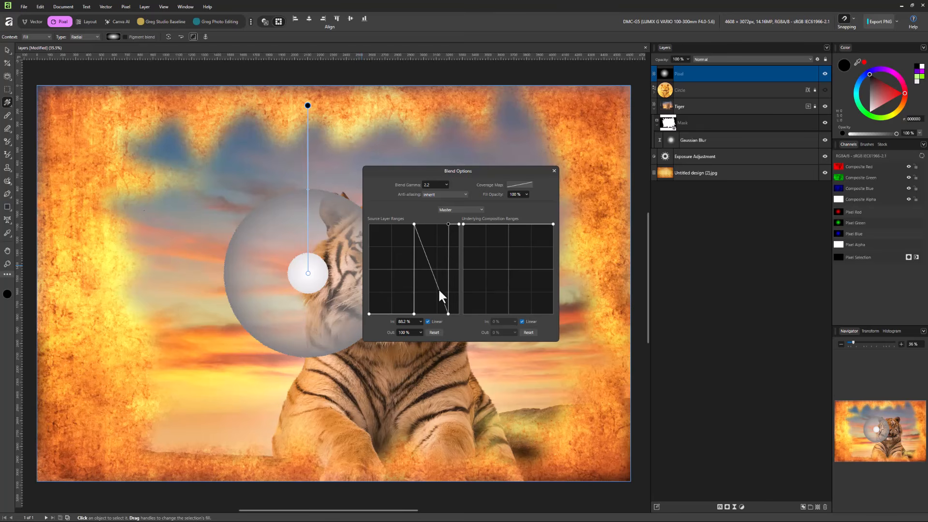
pyautogui.moveTo(439, 290)
pyautogui.mouseDown()
pyautogui.moveTo(436, 243)
pyautogui.moveTo(432, 306)
pyautogui.moveTo(421, 252)
pyautogui.moveTo(426, 225)
pyautogui.moveTo(436, 223)
pyautogui.mouseUp()
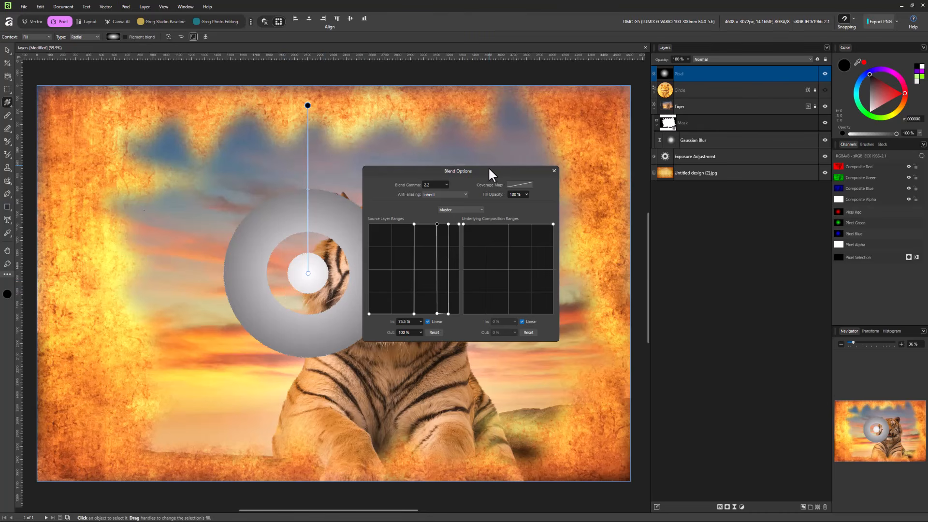
# Step: Reset the source layer range, and hide and reshow the gradient layer to view the composition beneath it
pyautogui.moveTo(488, 169); pyautogui.dragTo(558, 168)
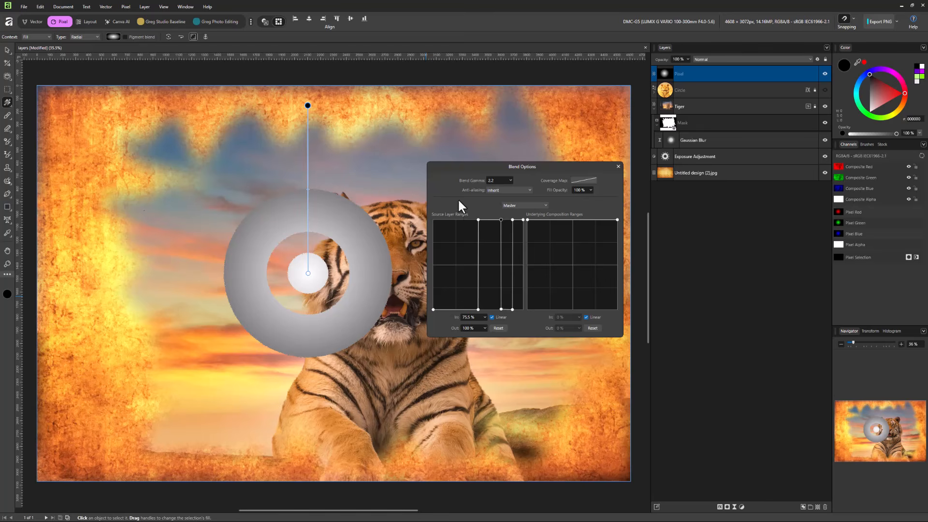
pyautogui.click(500, 329)
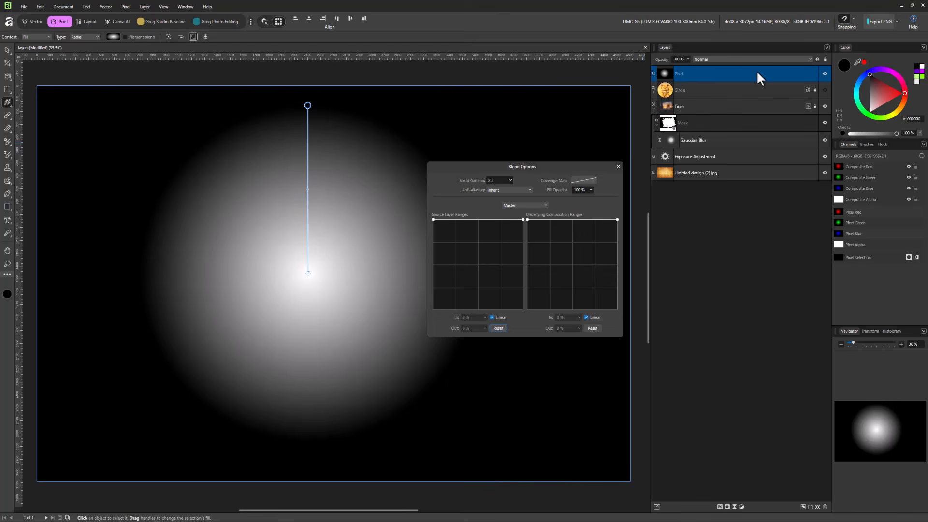
pyautogui.click(825, 73)
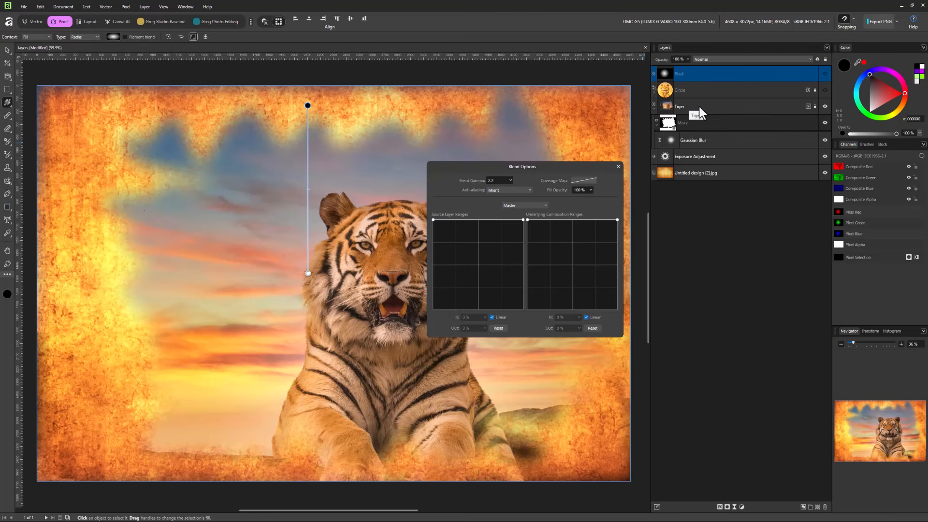
pyautogui.moveTo(567, 190); pyautogui.dragTo(593, 188)
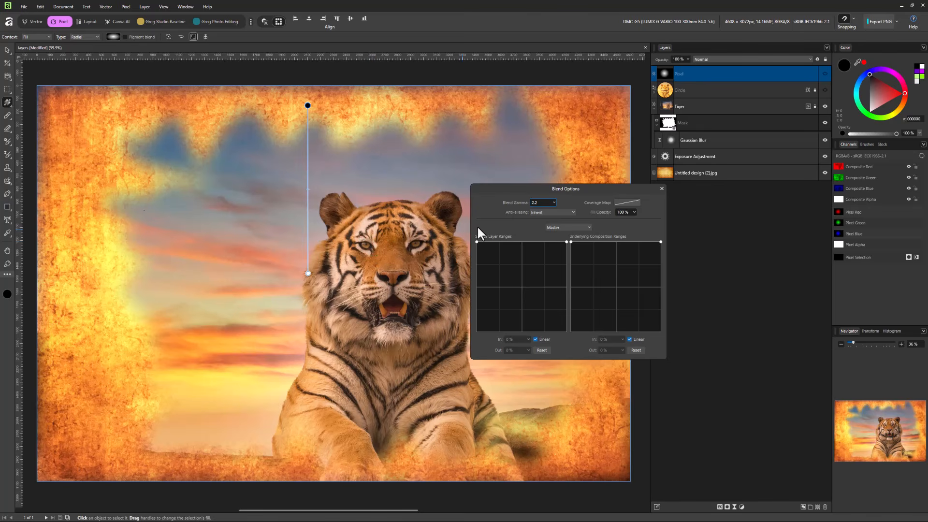
pyautogui.click(825, 73)
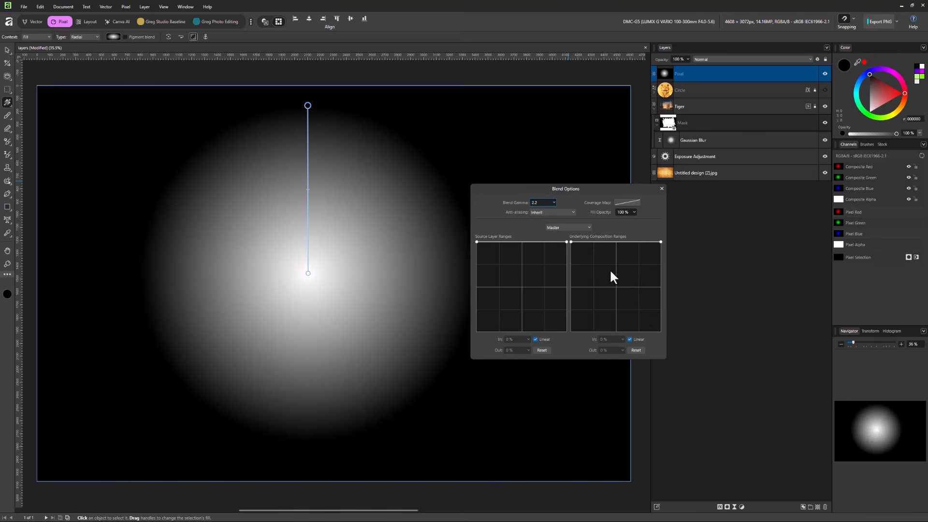
# Step: Shape the underlying composition range into a hard step at 25.4%, with output 0% below and 100% above, and close the blend options
pyautogui.moveTo(572, 241)
pyautogui.mouseDown()
pyautogui.moveTo(570, 274)
pyautogui.moveTo(580, 239)
pyautogui.moveTo(567, 253)
pyautogui.mouseUp()
pyautogui.moveTo(572, 314); pyautogui.dragTo(586, 332)
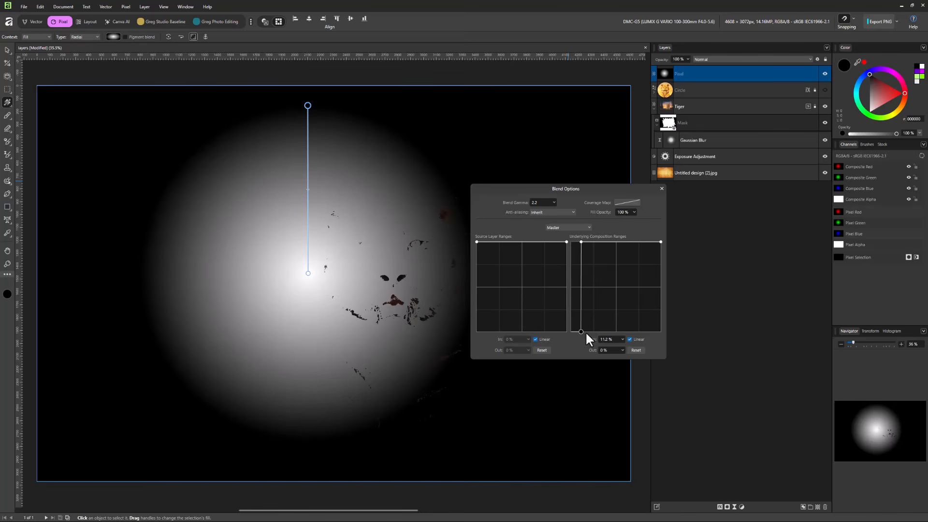
pyautogui.moveTo(581, 242); pyautogui.dragTo(587, 244)
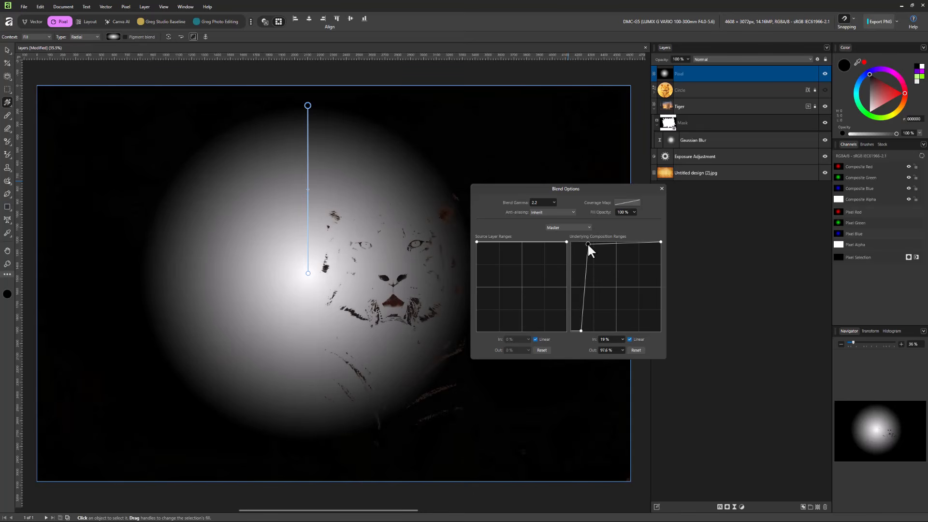
pyautogui.moveTo(581, 330); pyautogui.dragTo(588, 332)
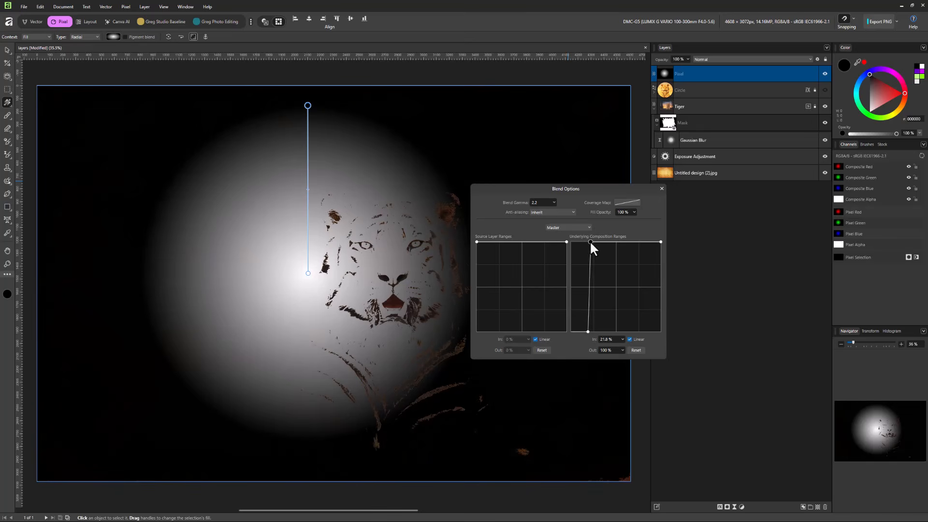
pyautogui.moveTo(590, 245); pyautogui.dragTo(594, 242)
pyautogui.moveTo(588, 332); pyautogui.dragTo(593, 332)
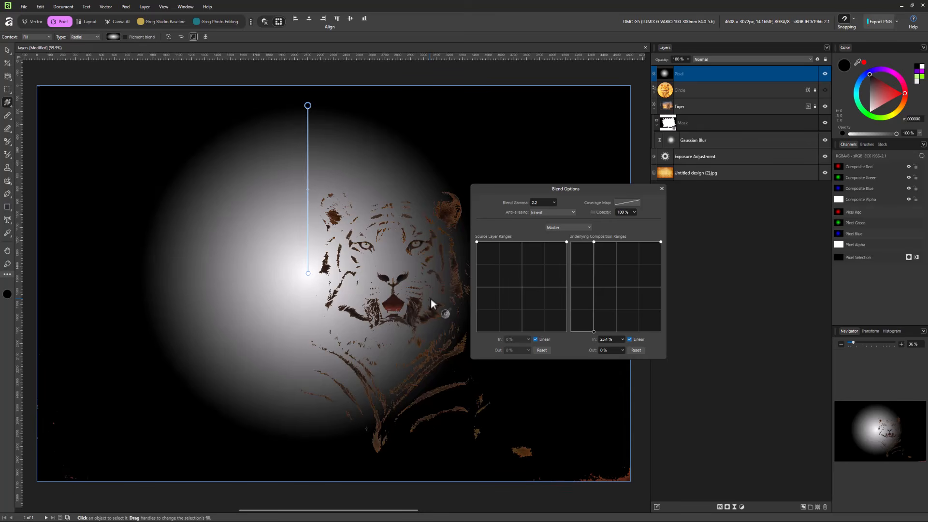
pyautogui.click(629, 339)
pyautogui.click(663, 188)
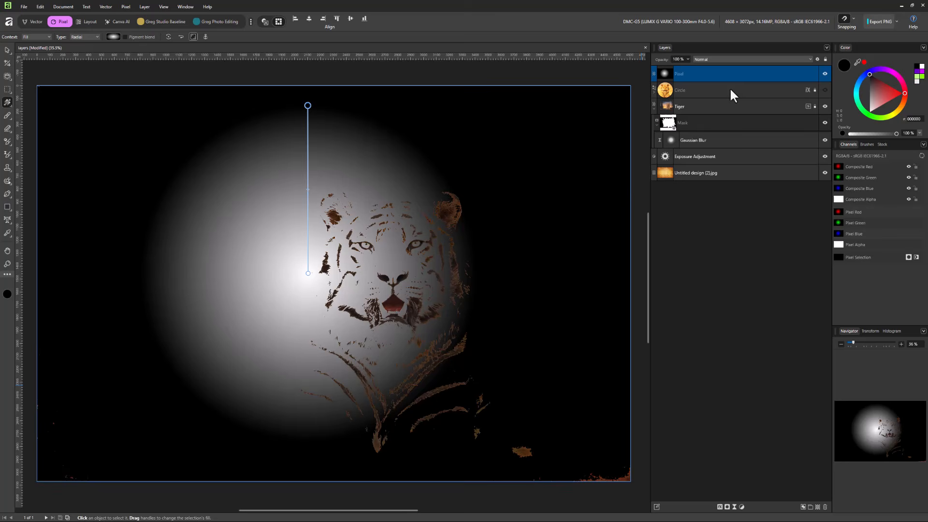
pyautogui.click(745, 58)
pyautogui.click(743, 58)
pyautogui.click(750, 58)
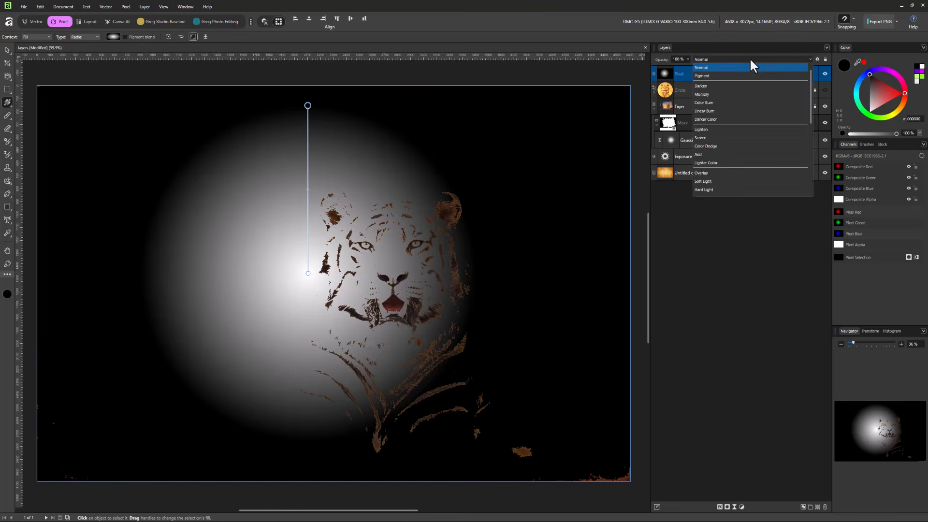
pyautogui.click(751, 59)
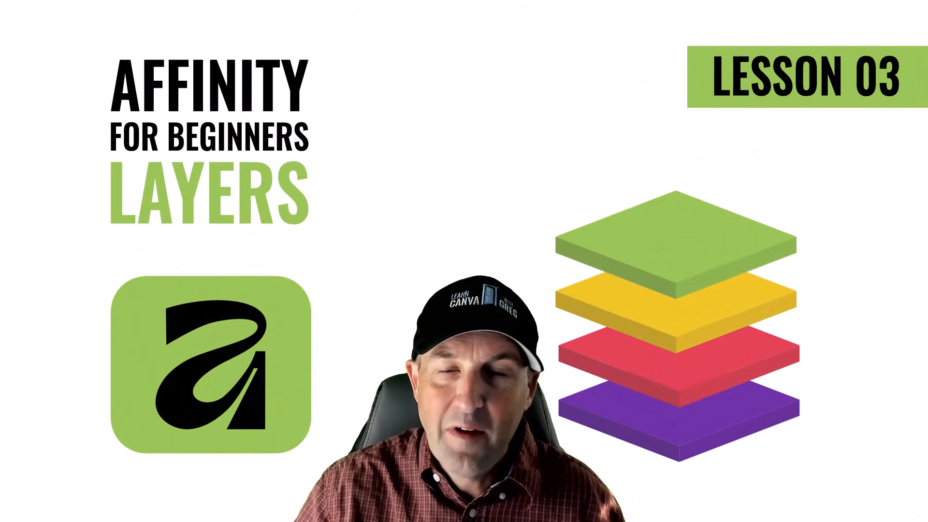